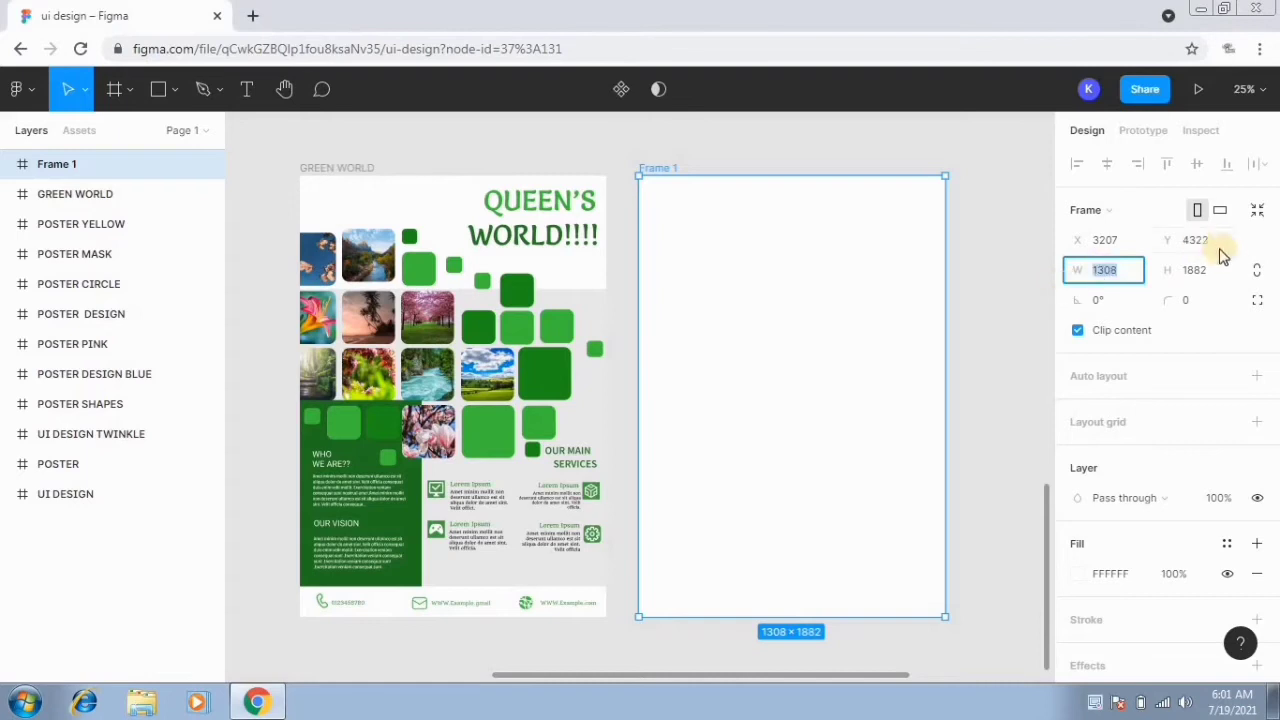
Step: Draw a full-width rectangle about 1308 by 1264 across the middle of Frame 1, starting at about Y 482
click(1192, 273)
click(891, 335)
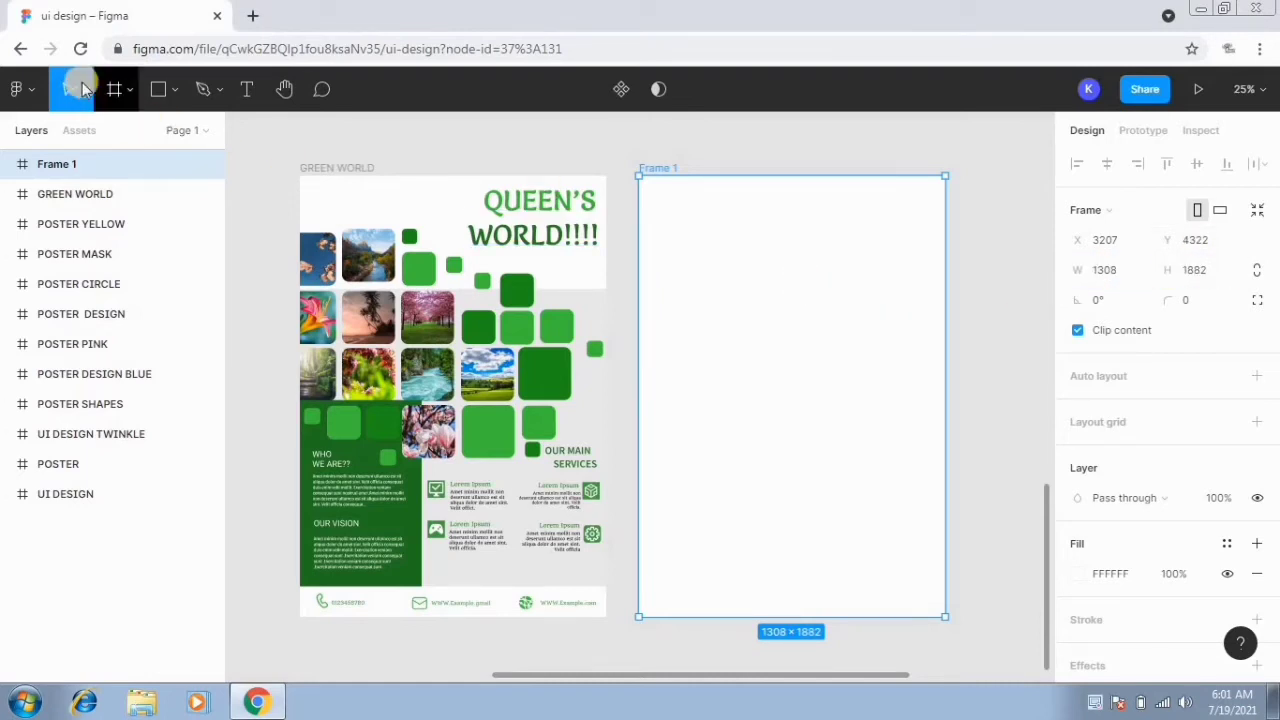
click(157, 91)
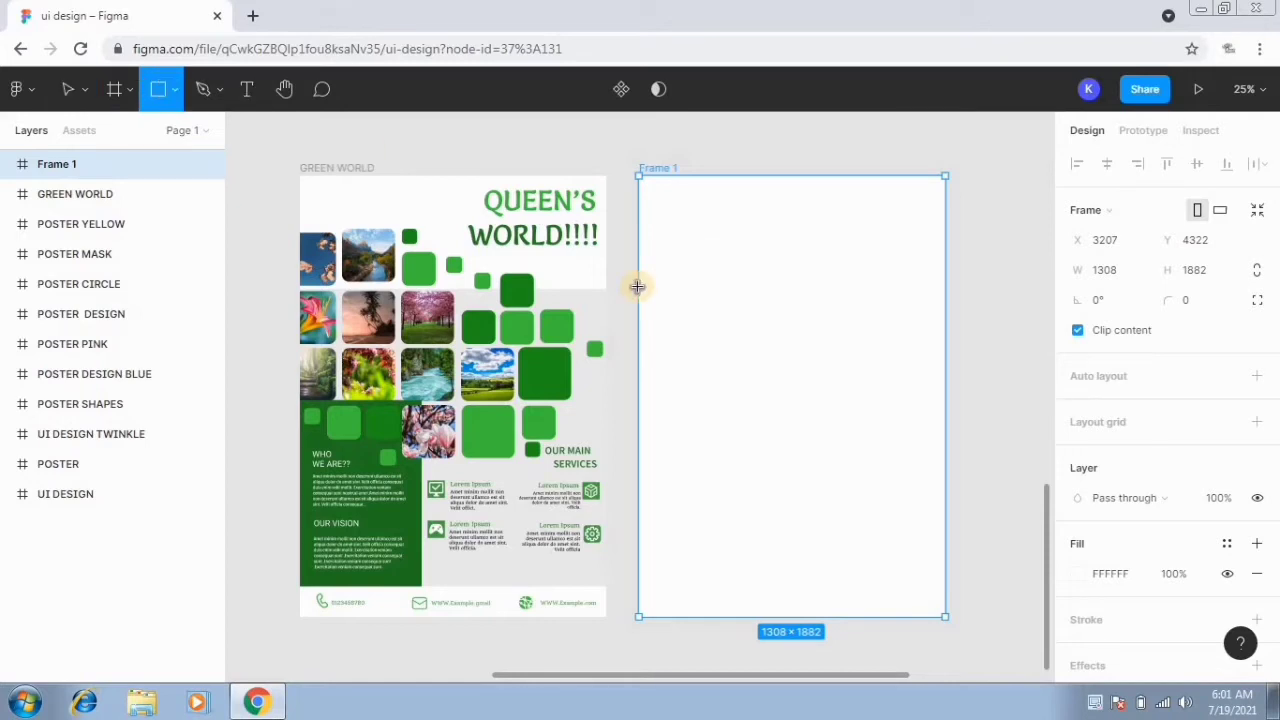
mouse_move(638, 289)
mouse_down()
mouse_move(955, 485)
mouse_move(920, 571)
mouse_move(934, 571)
mouse_move(938, 617)
mouse_move(941, 585)
mouse_up()
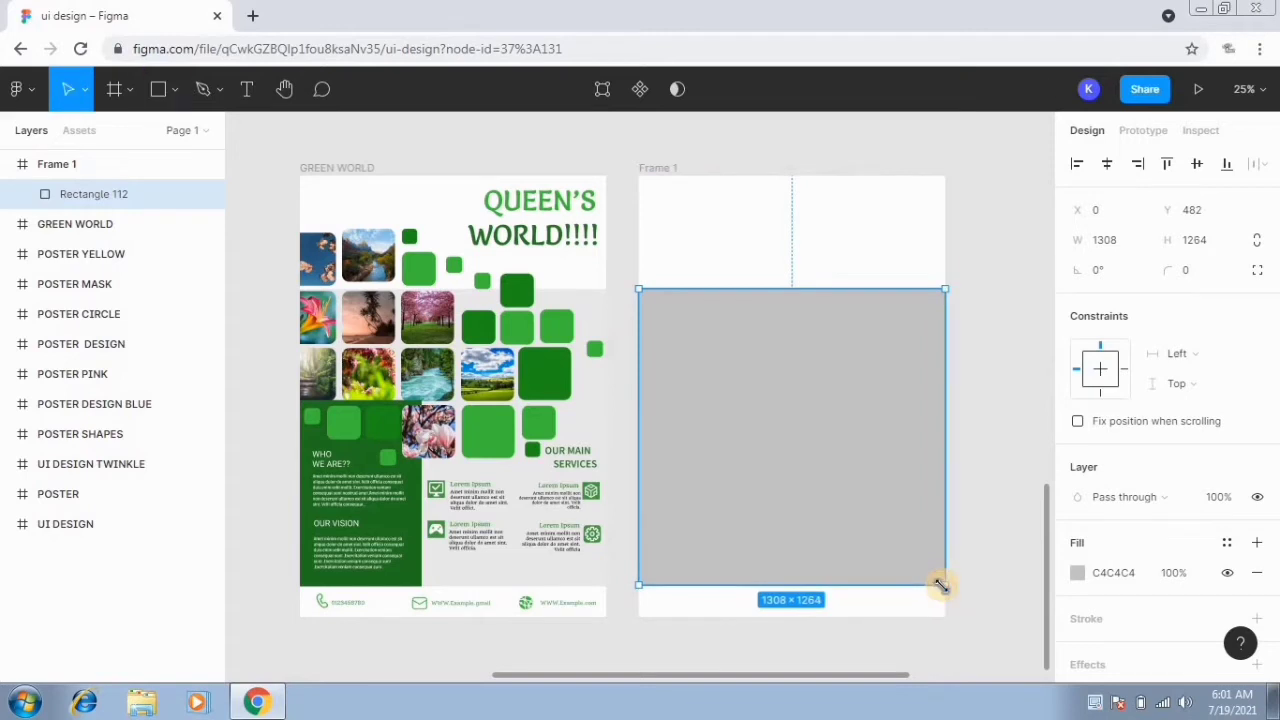
Step: Fill the rectangle with light gray EBEAEA by sampling the background of the GREEN WORLD poster
click(1076, 578)
click(856, 473)
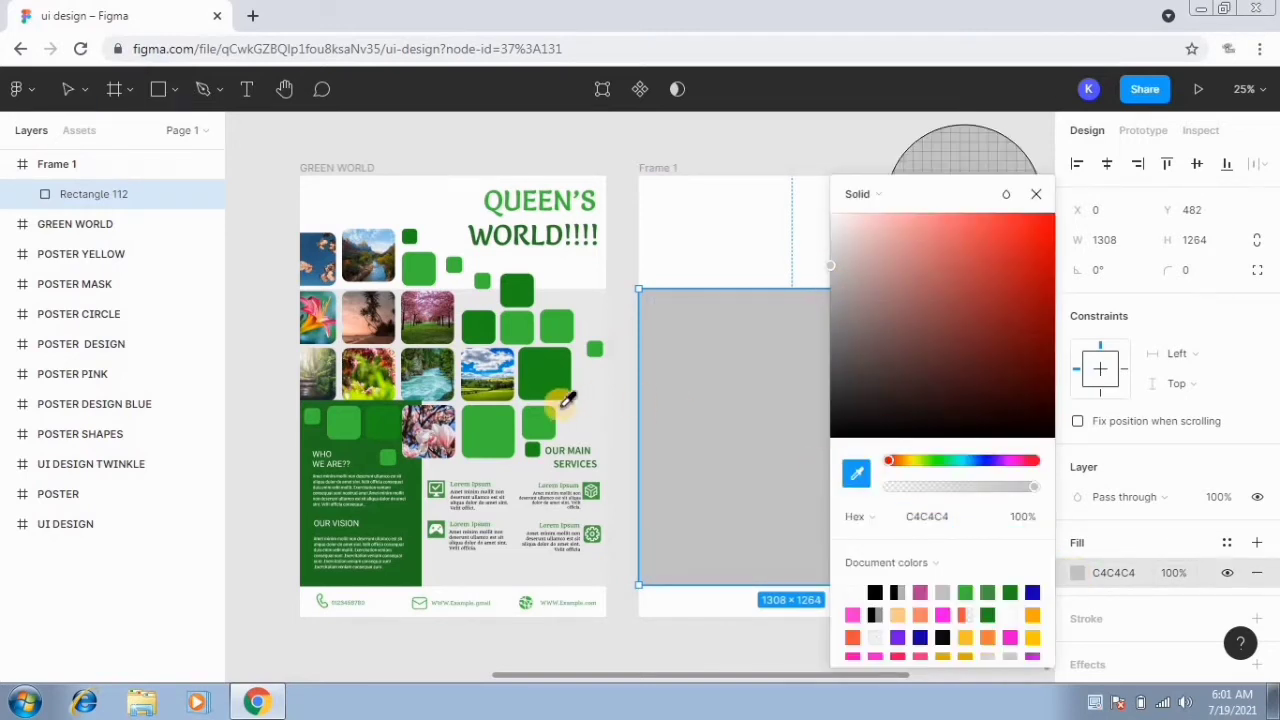
click(594, 396)
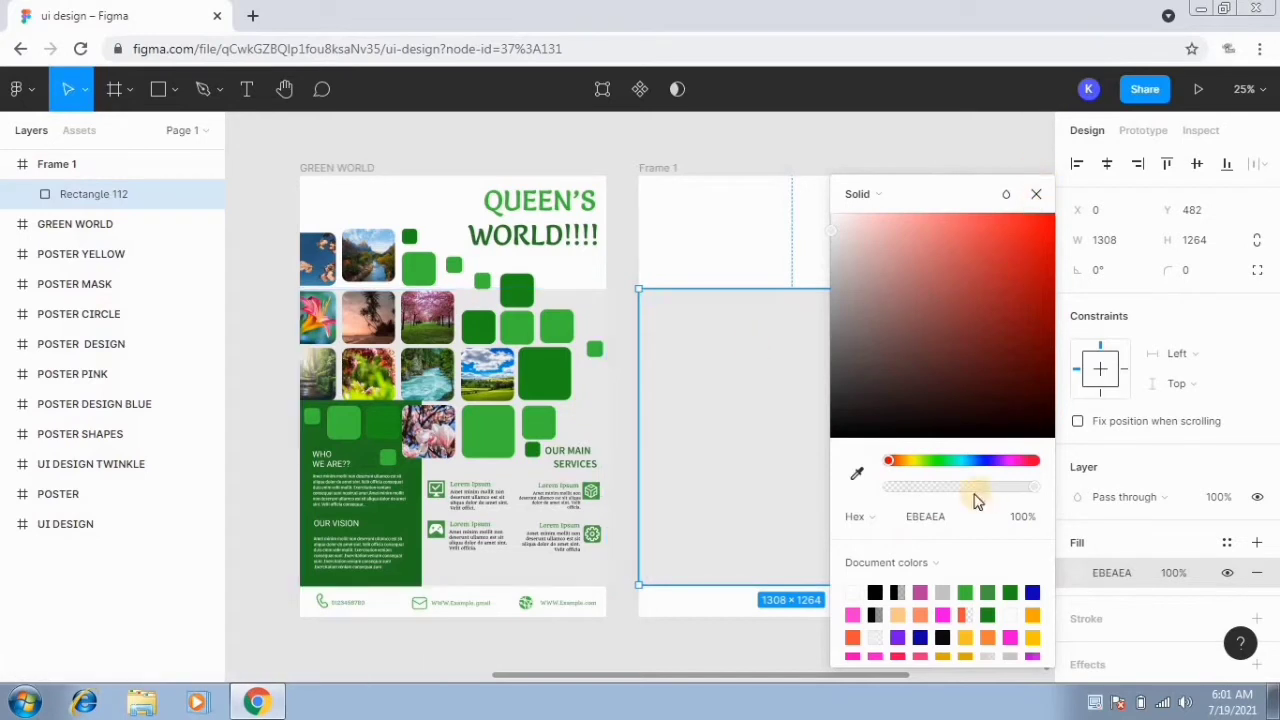
click(900, 520)
click(1036, 194)
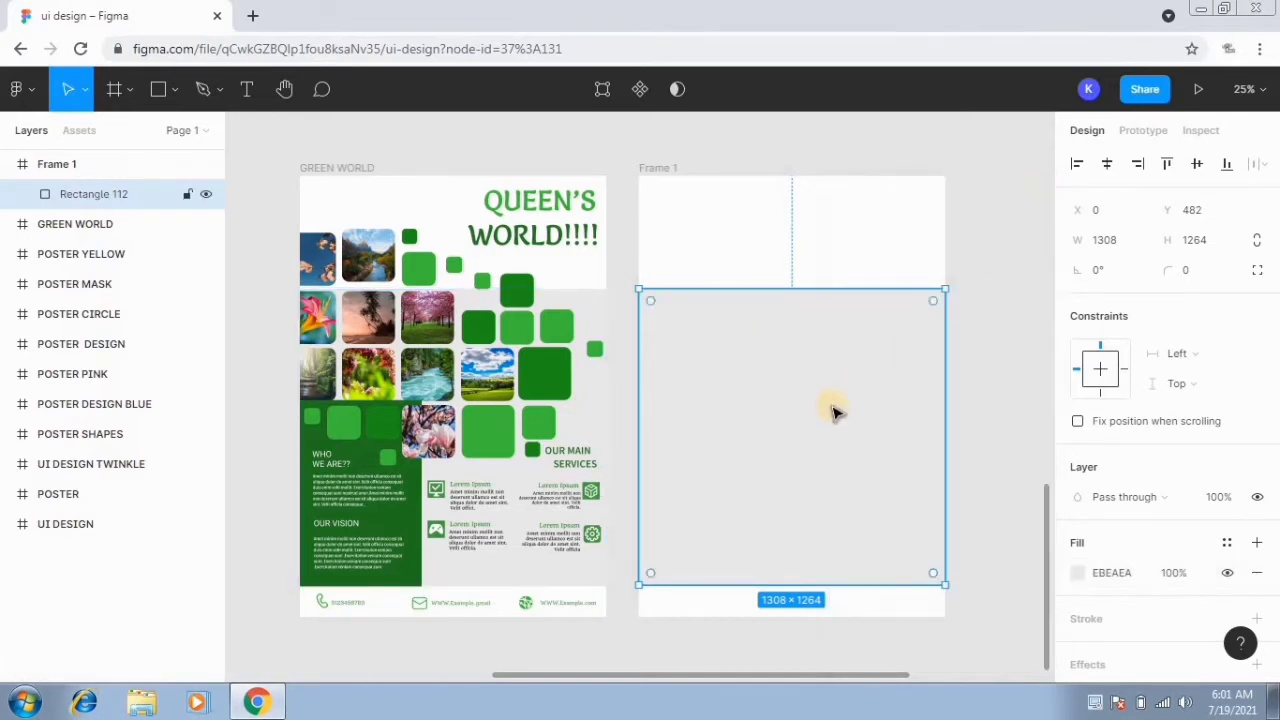
click(733, 206)
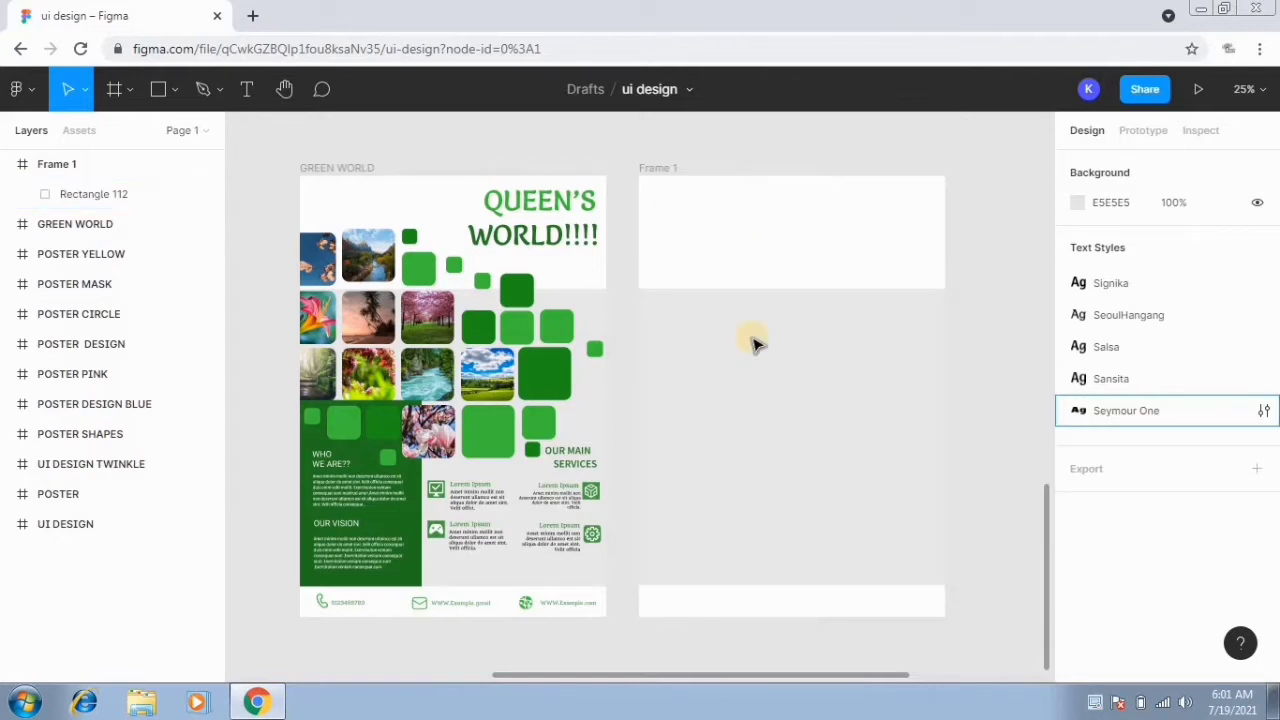
Step: Draw a square about 284 by 284 near the upper part of Frame 1 and set its corner radius to 30
key(r)
drag(707, 226, 774, 267)
click(1205, 270)
text(30)
key(Return)
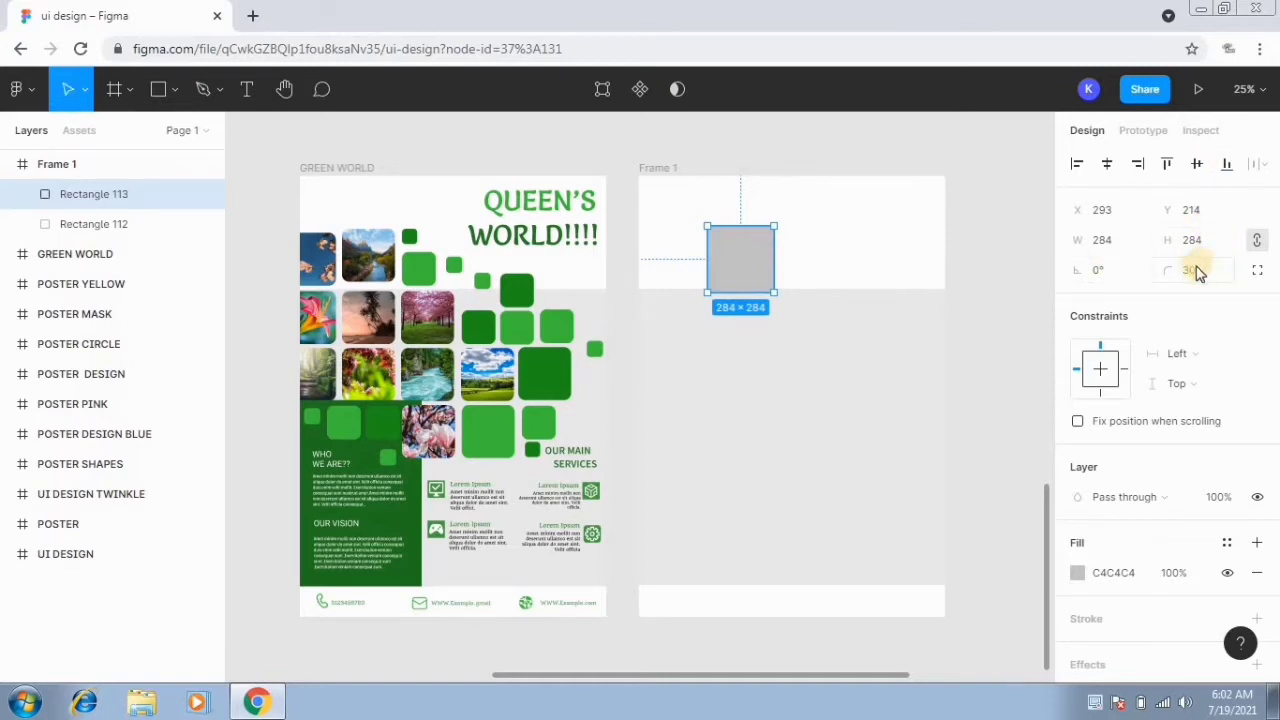
Step: Fill the rounded square with dark green 1D901A from the document colors
click(1077, 573)
click(856, 473)
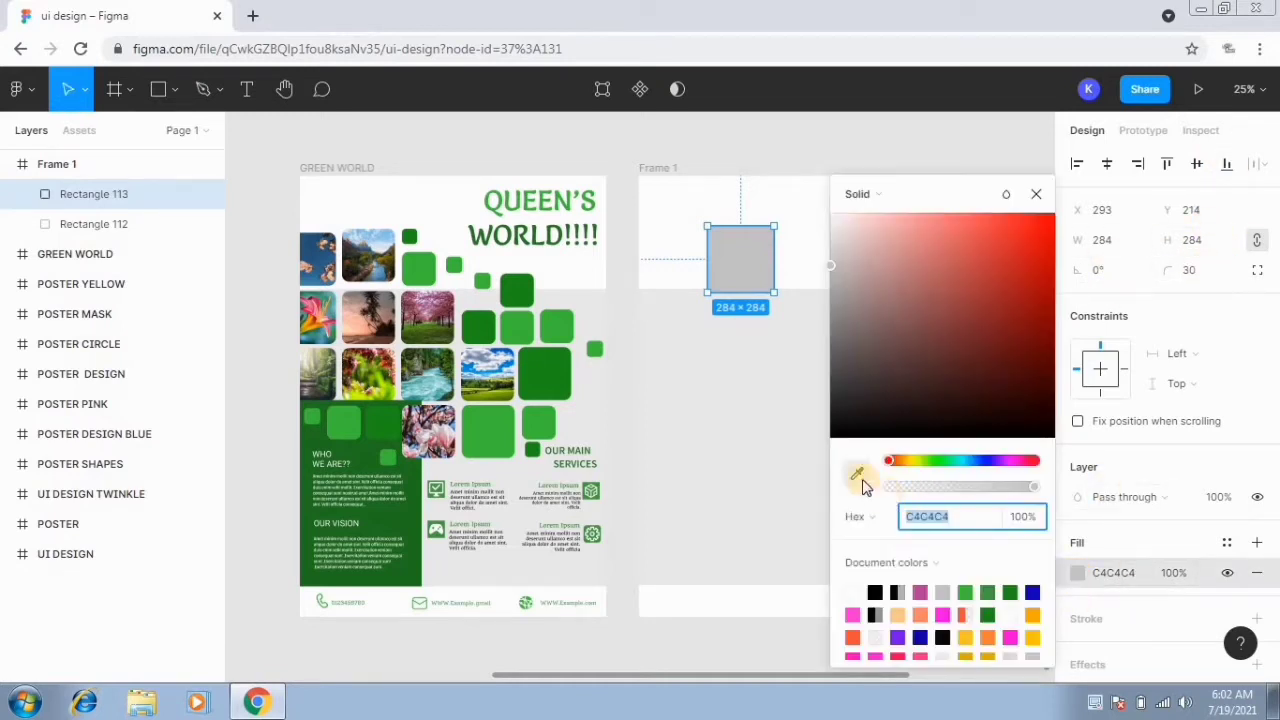
click(1012, 595)
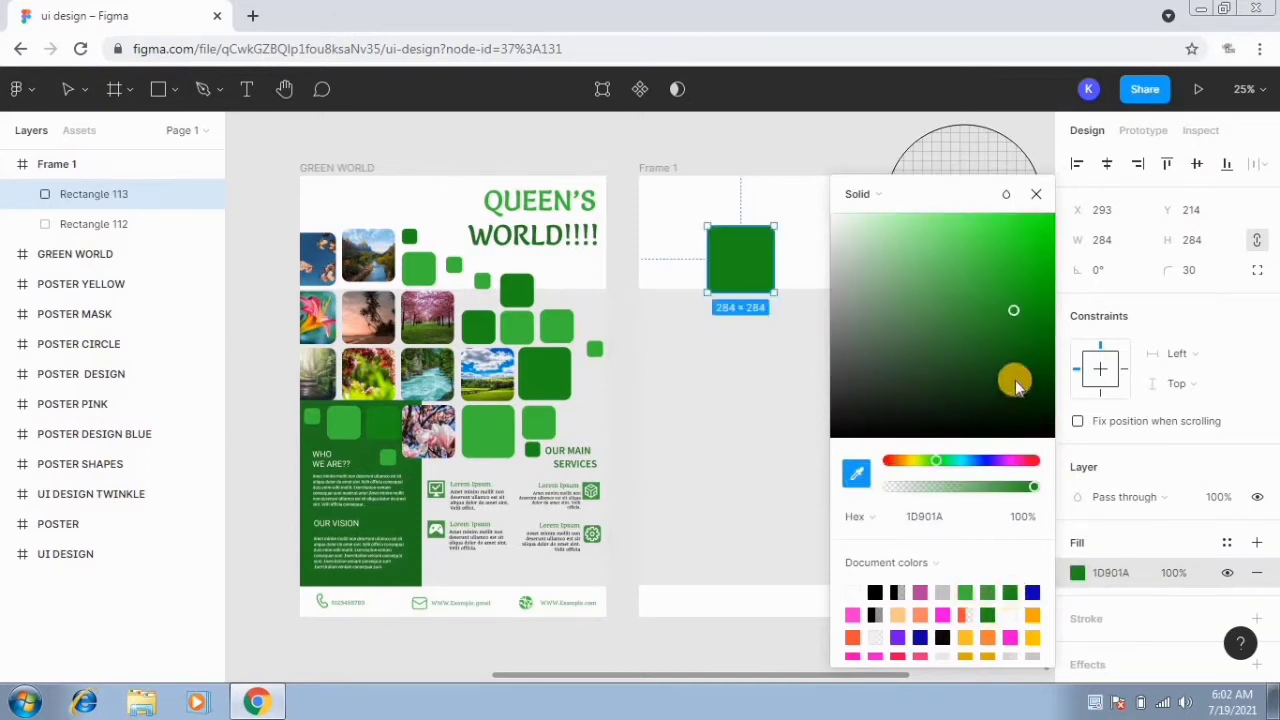
click(1011, 306)
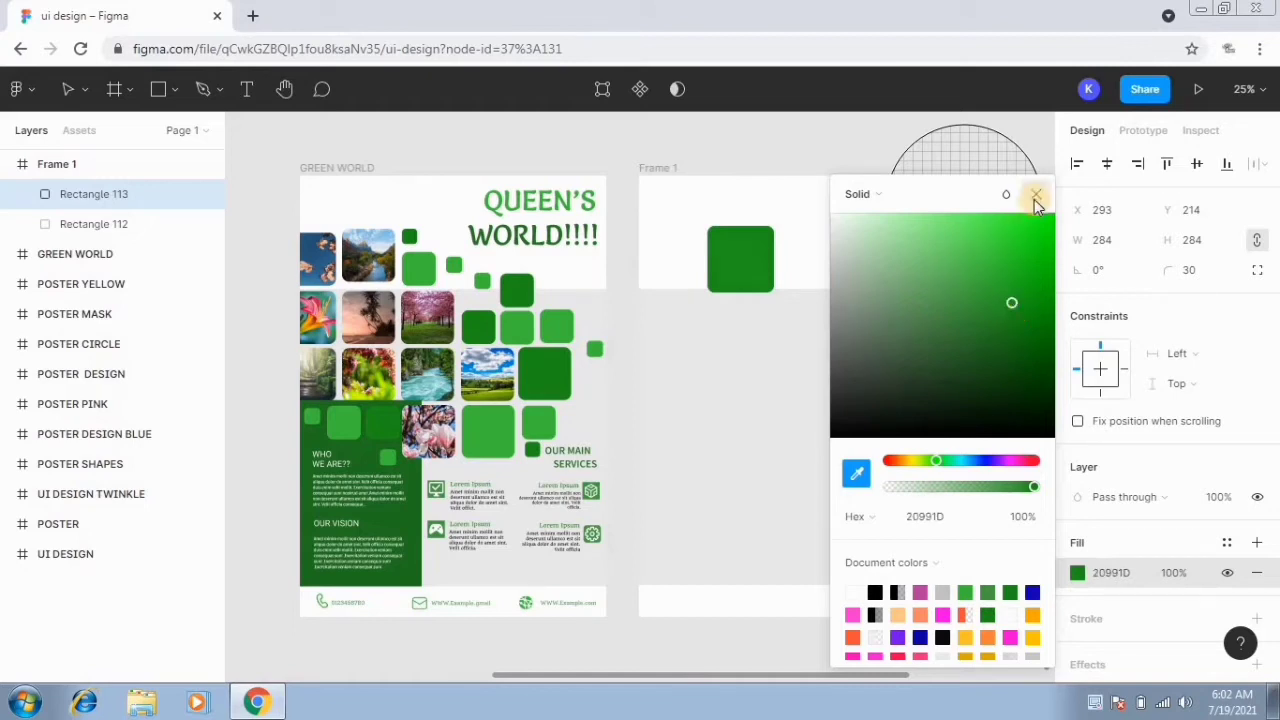
click(1010, 593)
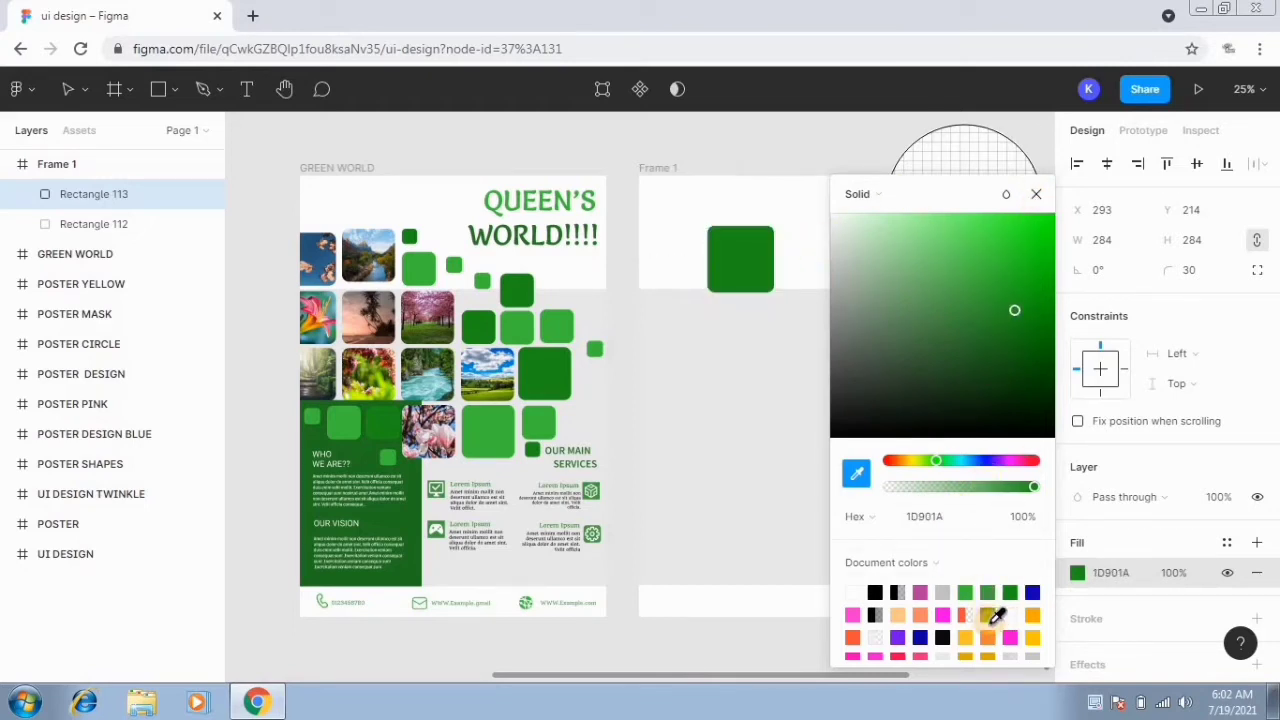
click(905, 516)
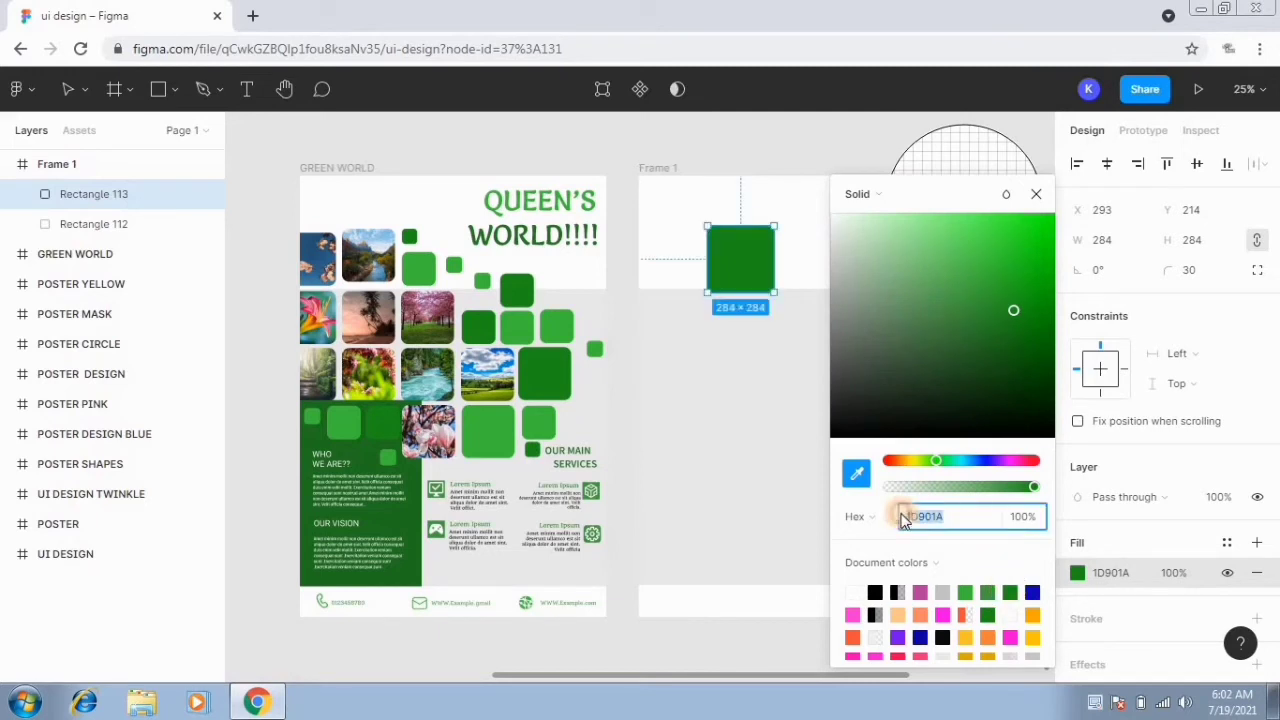
click(1038, 197)
key(i)
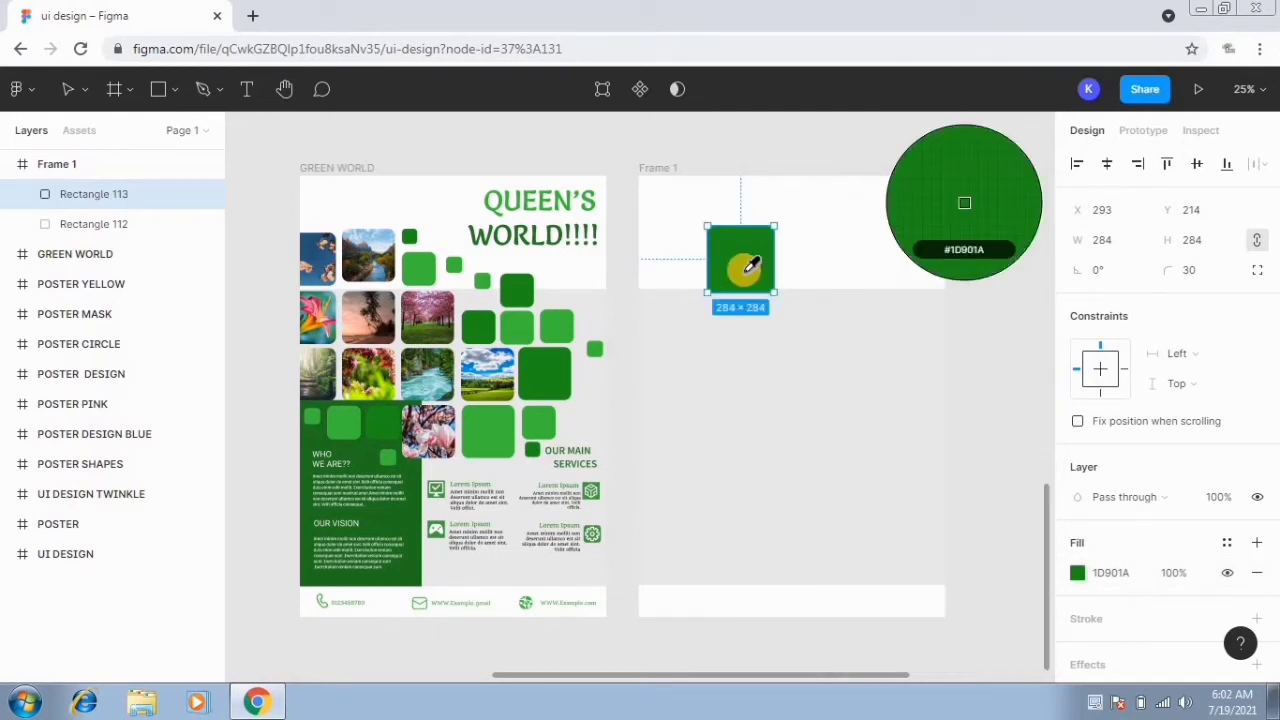
double_click(748, 258)
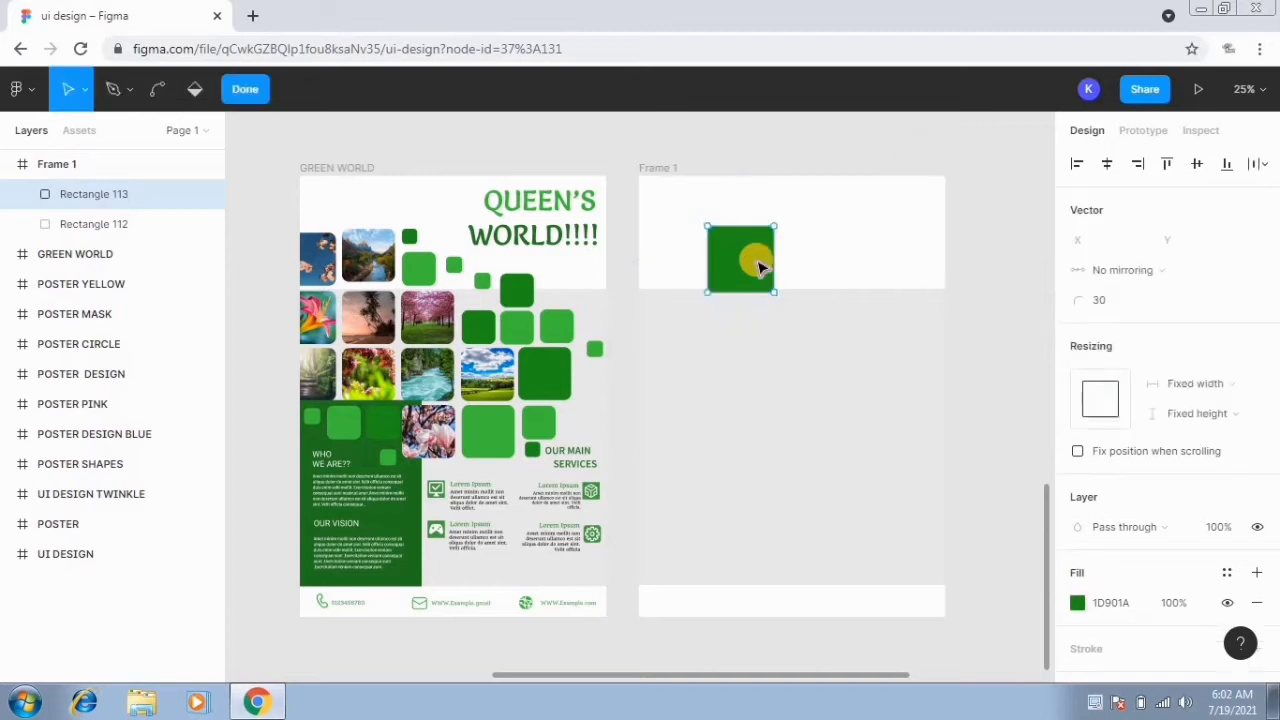
key(Escape)
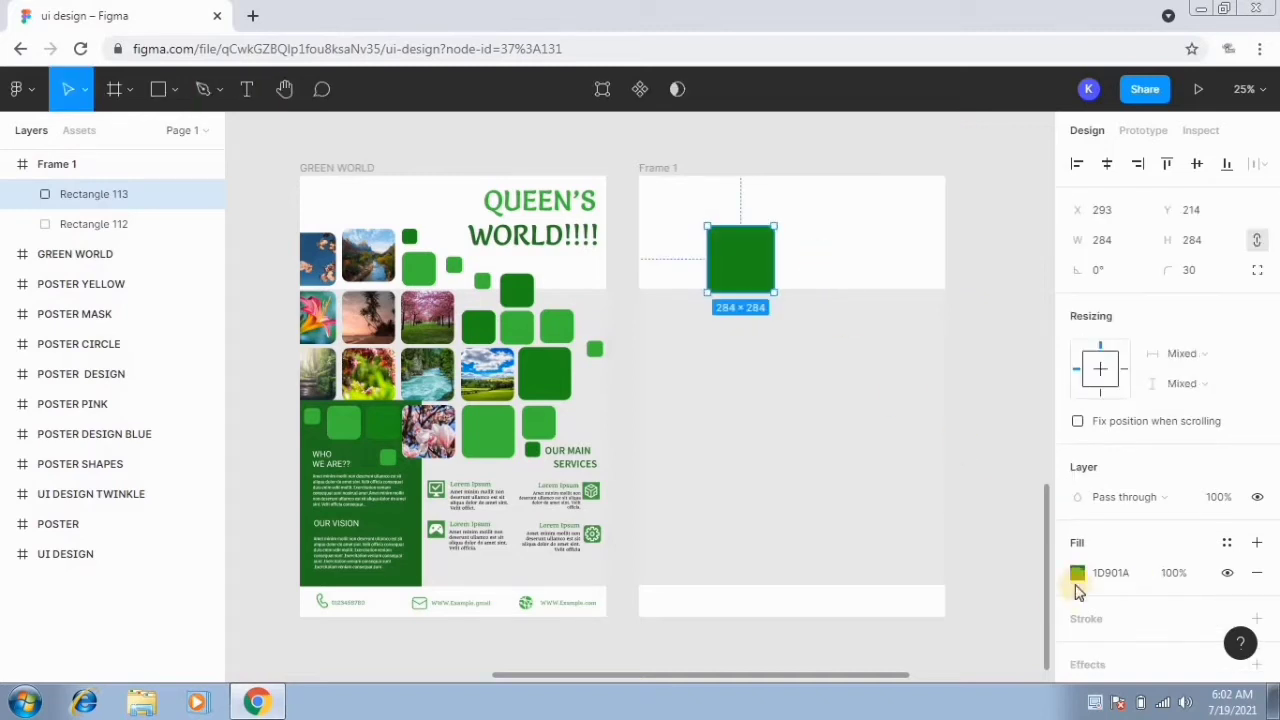
Step: Duplicate the dark green square twice in a row to its right and fill the rightmost copy with light green 3FC13C
drag(738, 262, 894, 263)
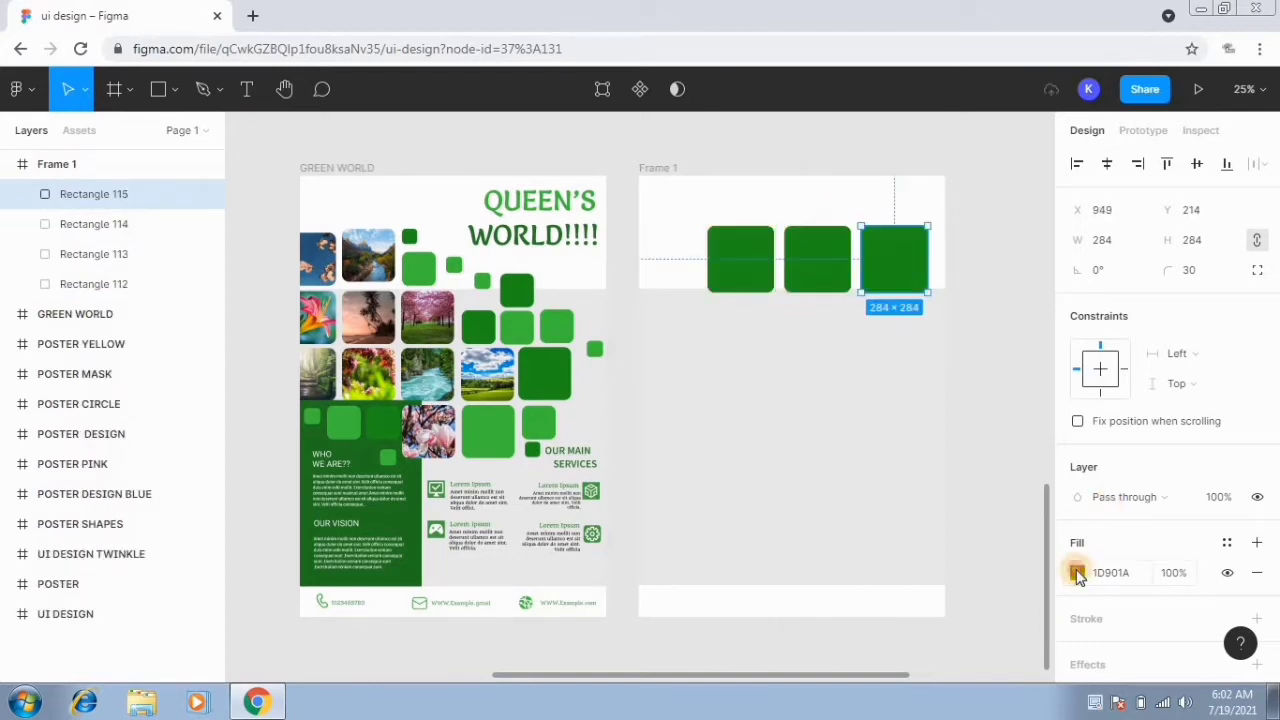
click(1077, 573)
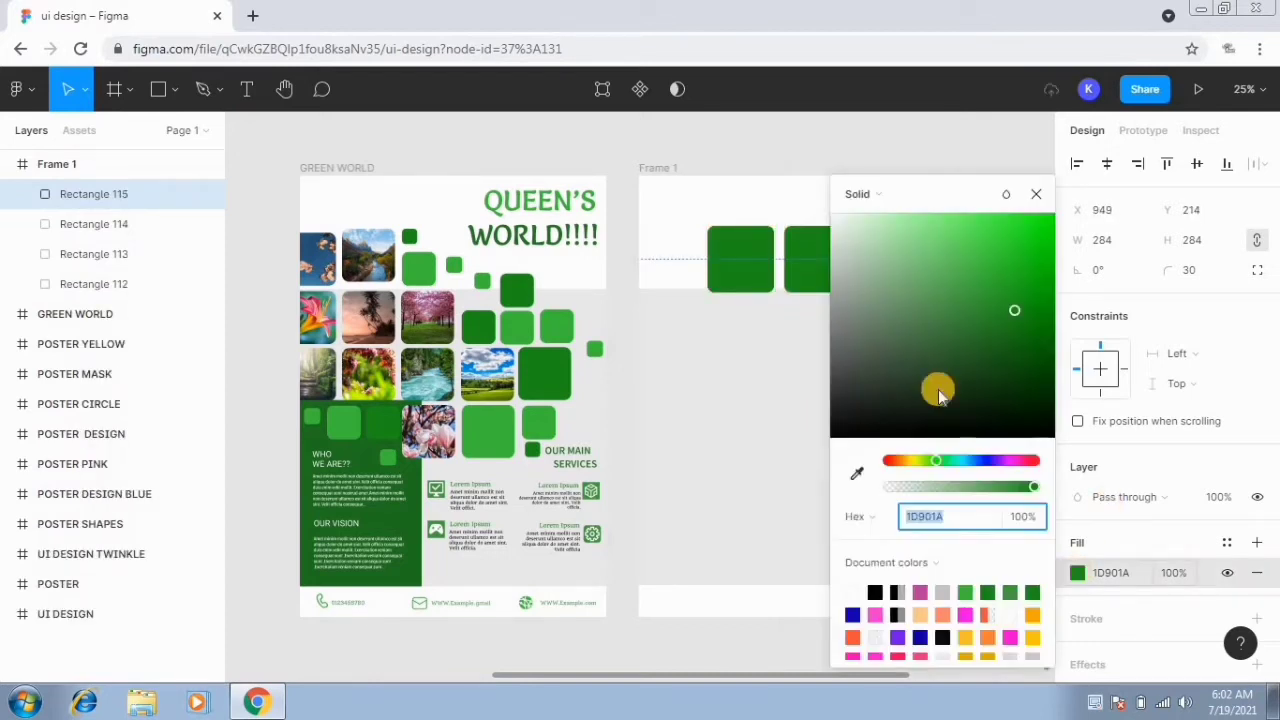
click(966, 593)
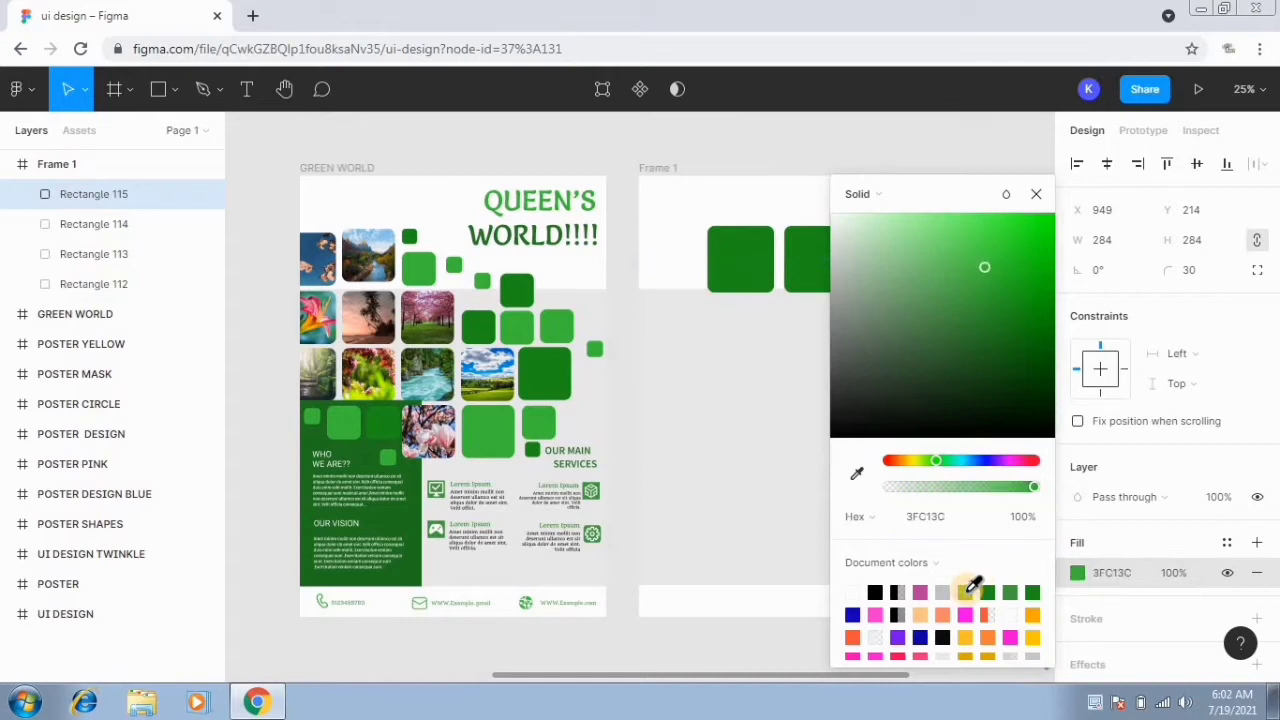
Step: Fill the middle square of the row with light green 3FC13C
click(812, 246)
click(1077, 573)
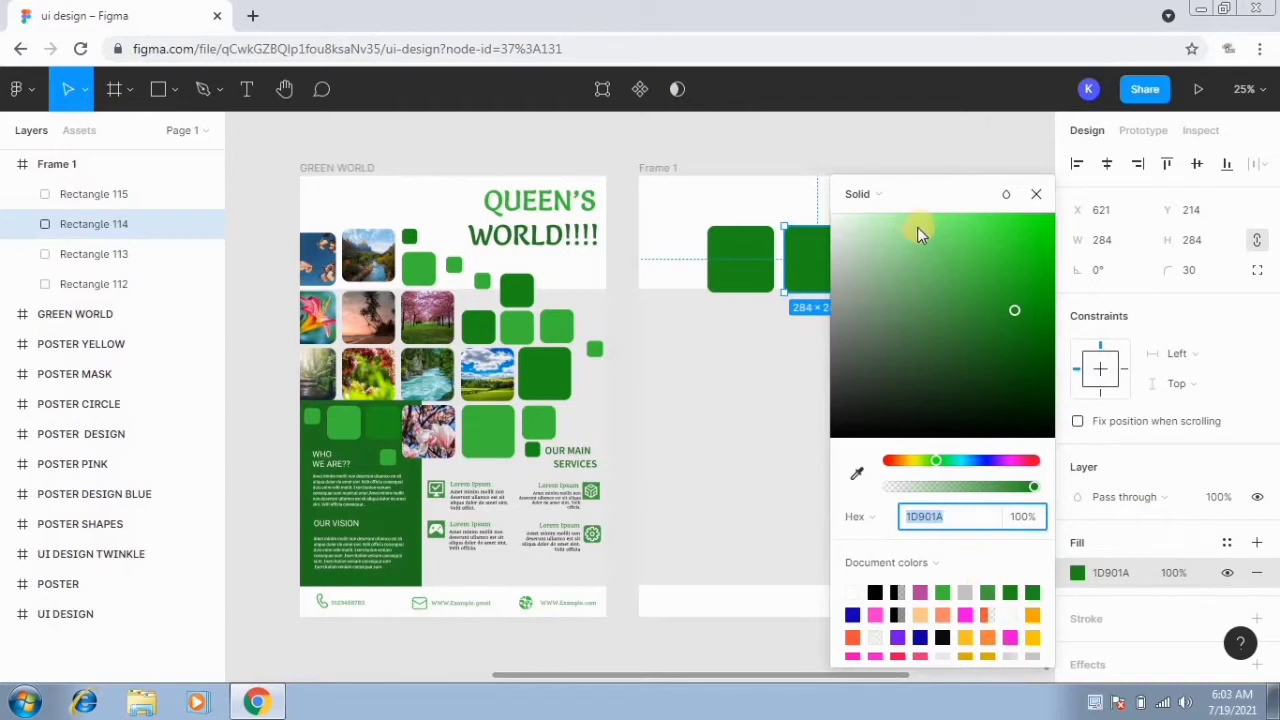
click(944, 593)
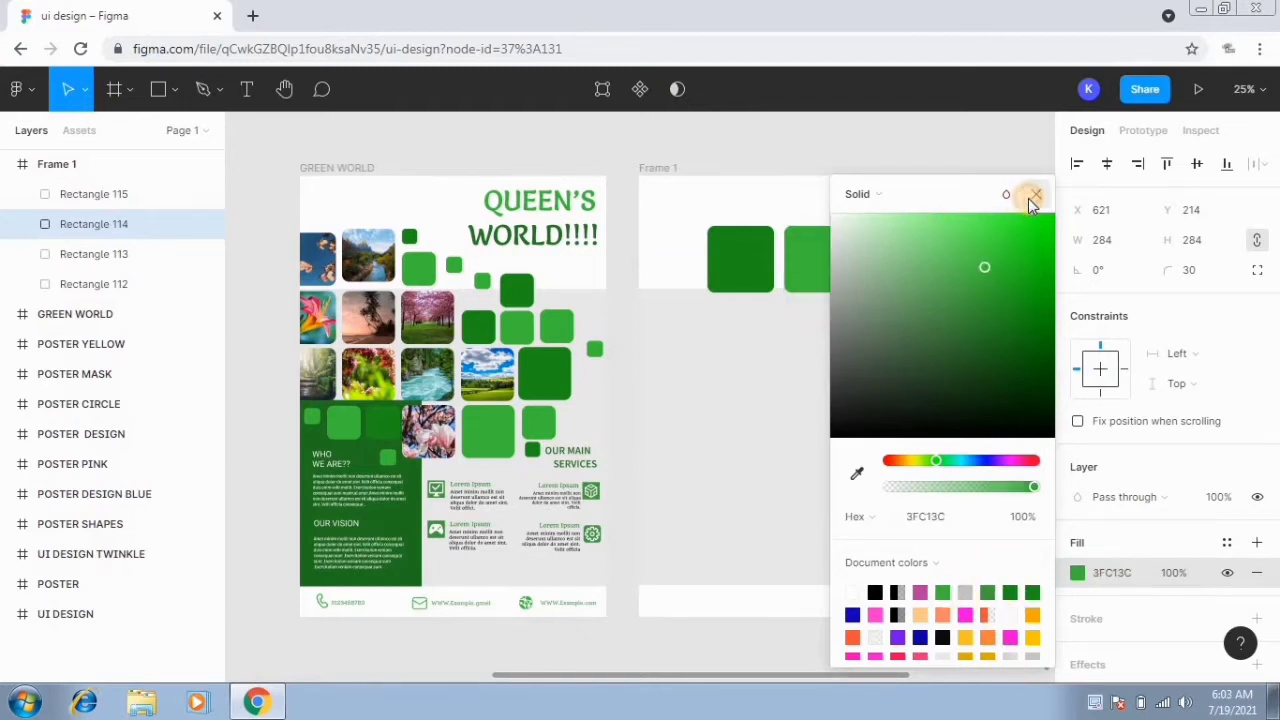
click(1033, 197)
Step: Shrink the middle square to about half its size and add a dark green copy about 68 by 68 below the row
drag(850, 292, 816, 258)
click(886, 251)
click(728, 260)
drag(728, 260, 757, 352)
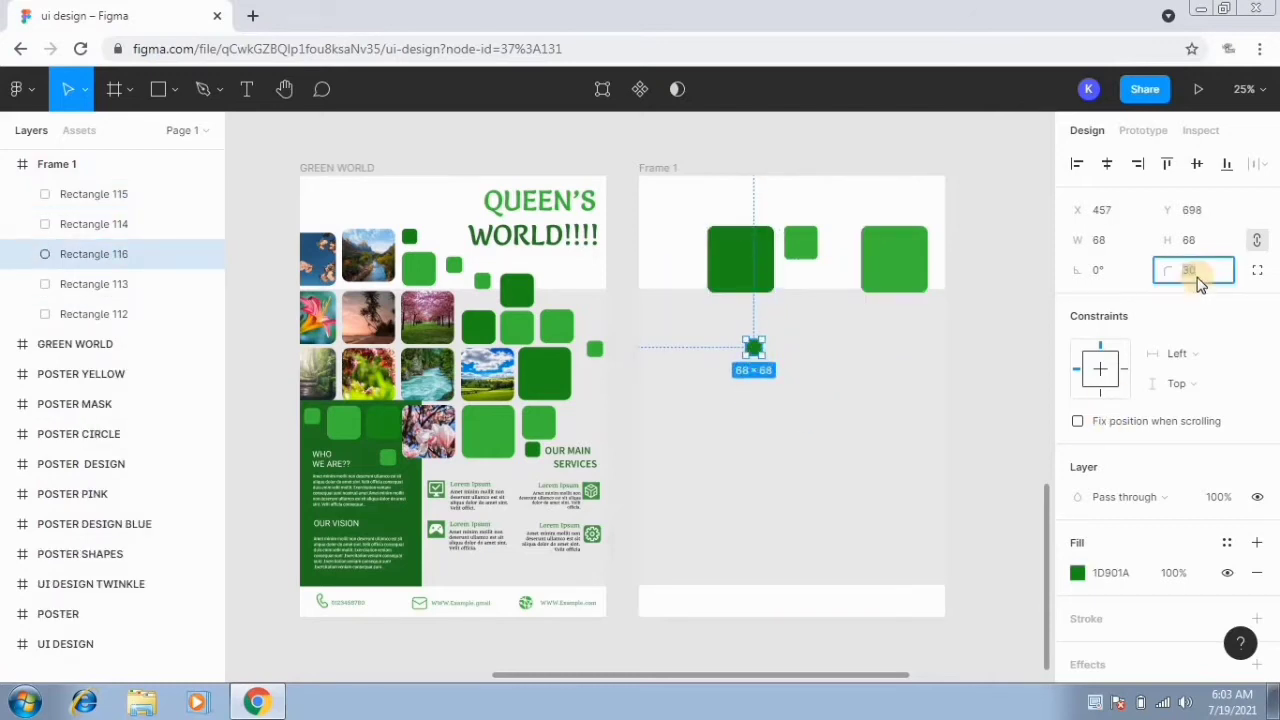
click(914, 352)
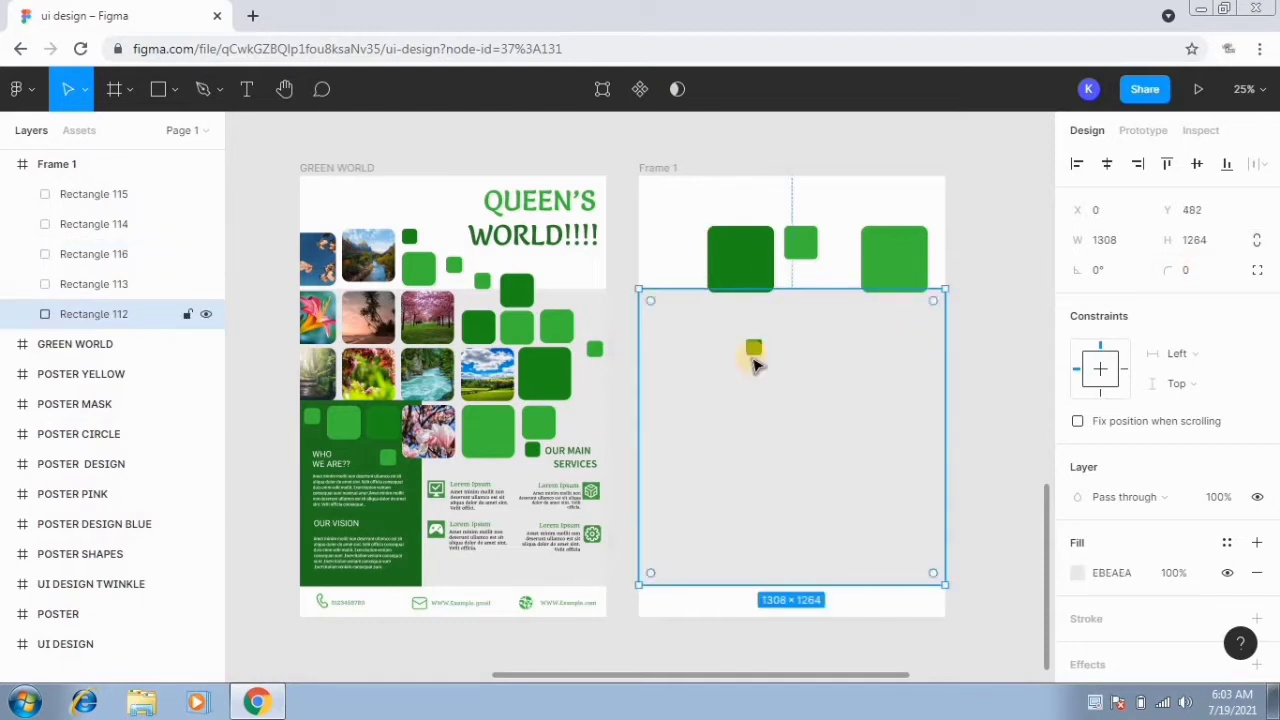
Step: Move all four green squares together out of Frame 1 onto the empty canvas to its right
click(735, 252)
shift+click(805, 245)
shift+click(905, 262)
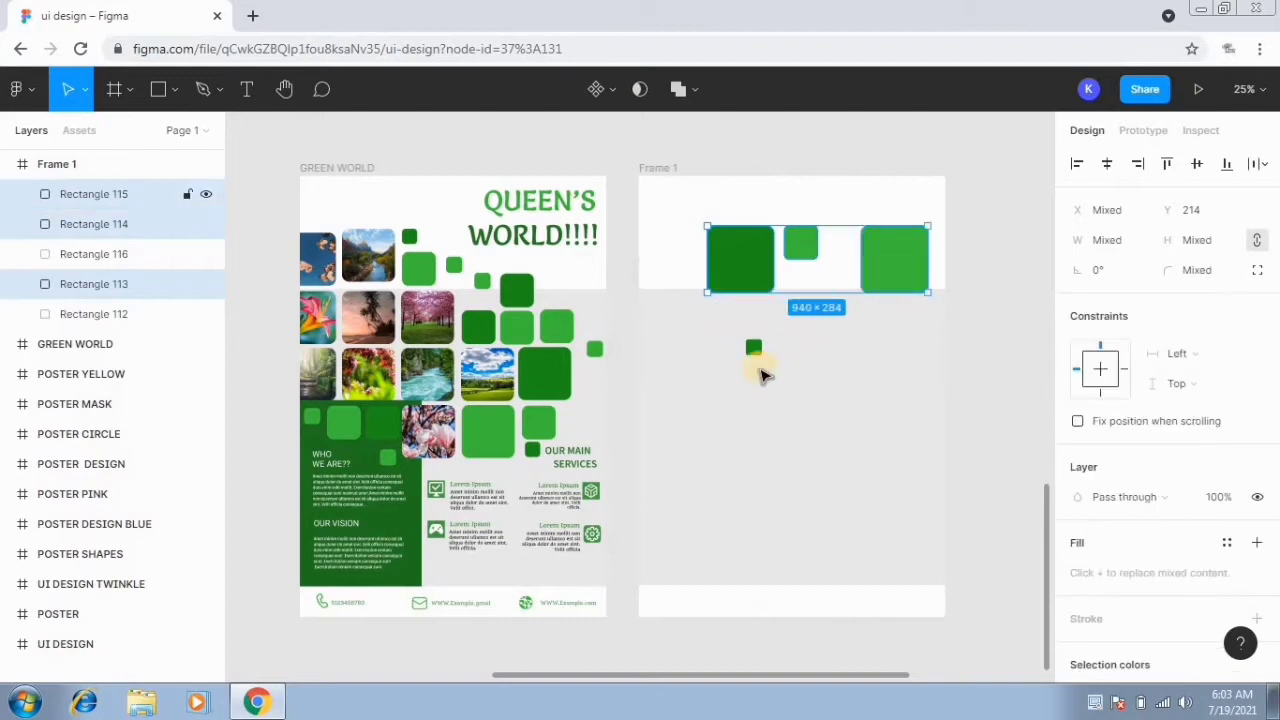
shift+click(753, 347)
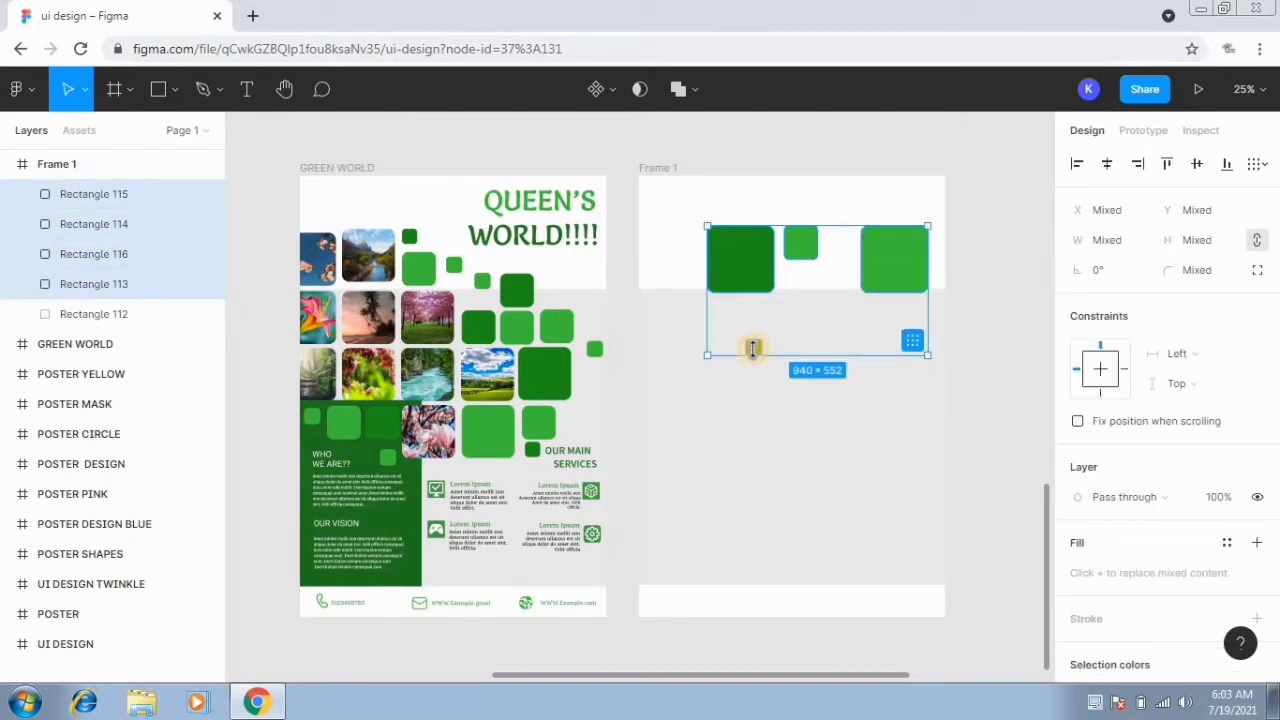
drag(847, 256, 1058, 256)
click(971, 261)
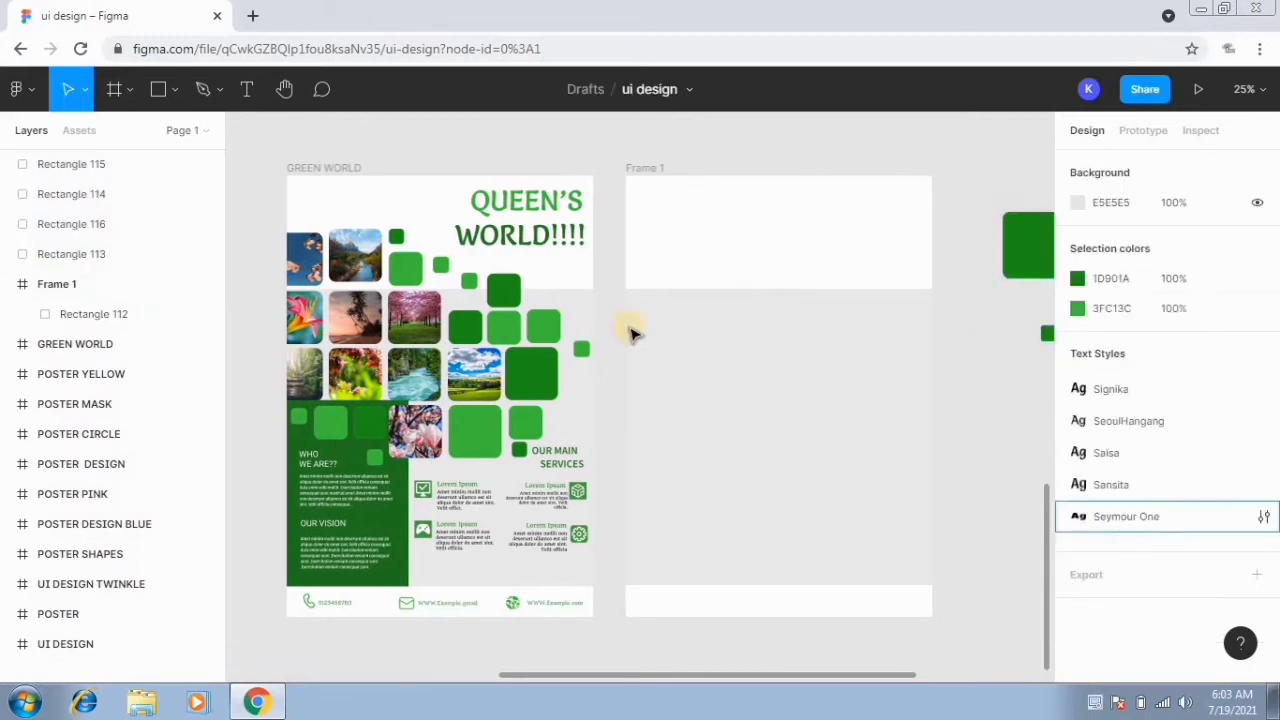
Step: Copy the shapes group from the GREEN WORLD poster into Frame 1 and align it to match the original layout
click(320, 245)
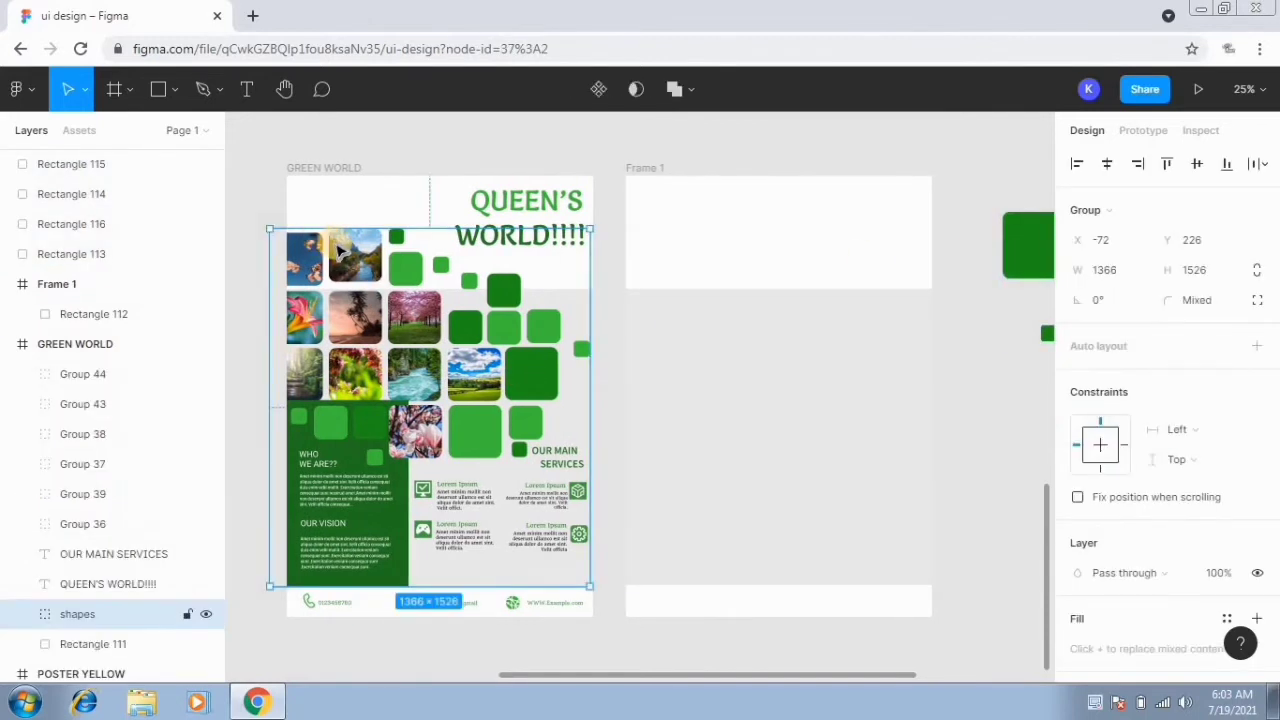
drag(340, 250, 685, 244)
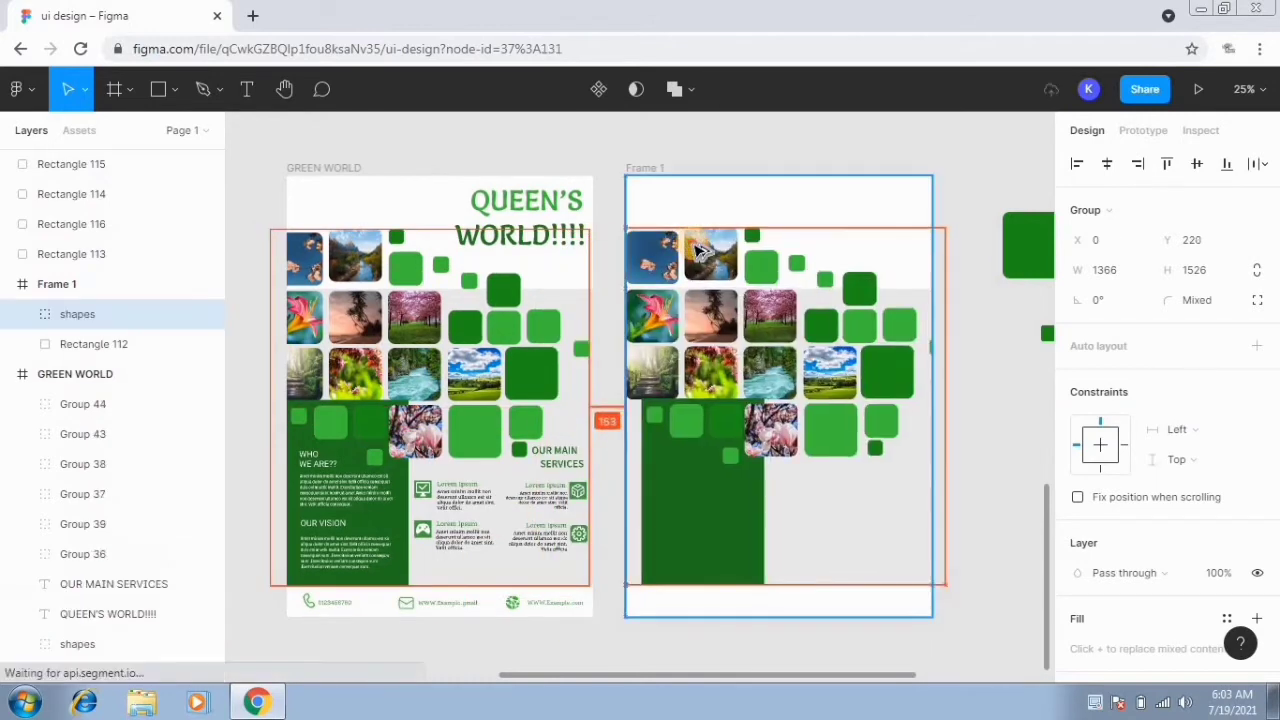
mouse_move(760, 305)
mouse_down()
mouse_move(750, 286)
mouse_move(763, 315)
mouse_up()
click(965, 388)
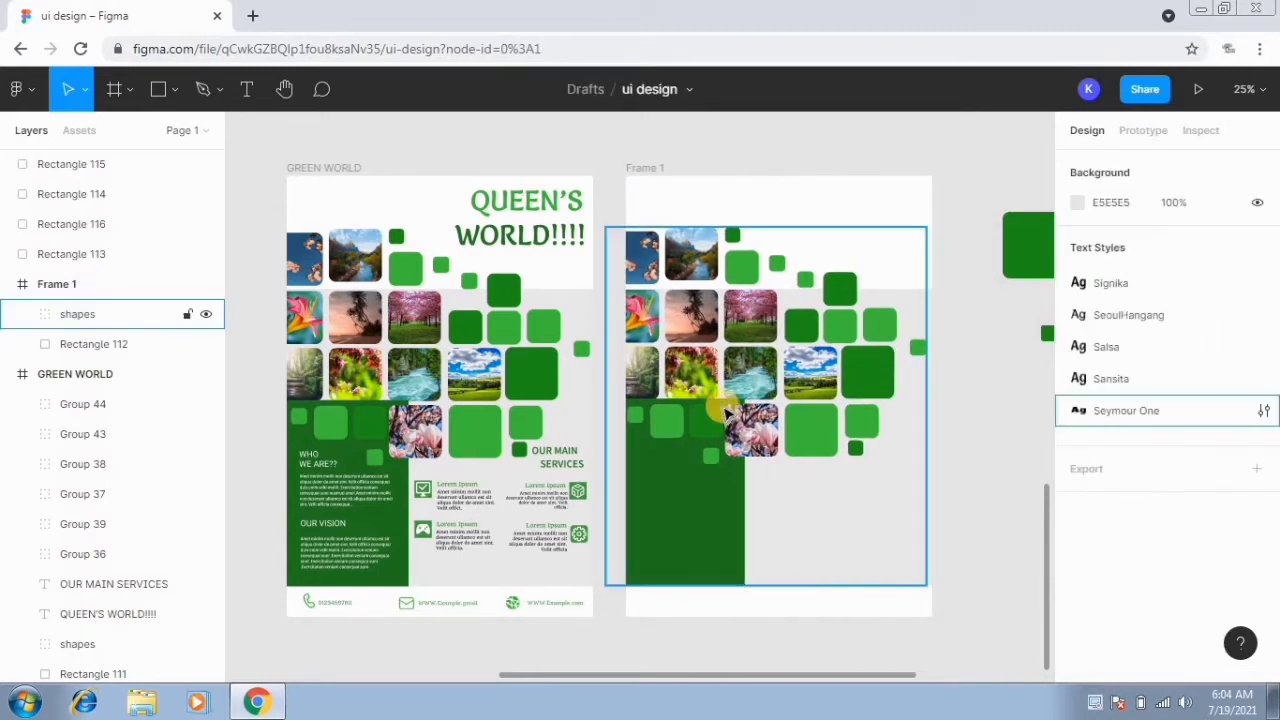
Step: Examine the fill color of the large dark green rectangle inside Frame 1's copied shapes group
click(690, 529)
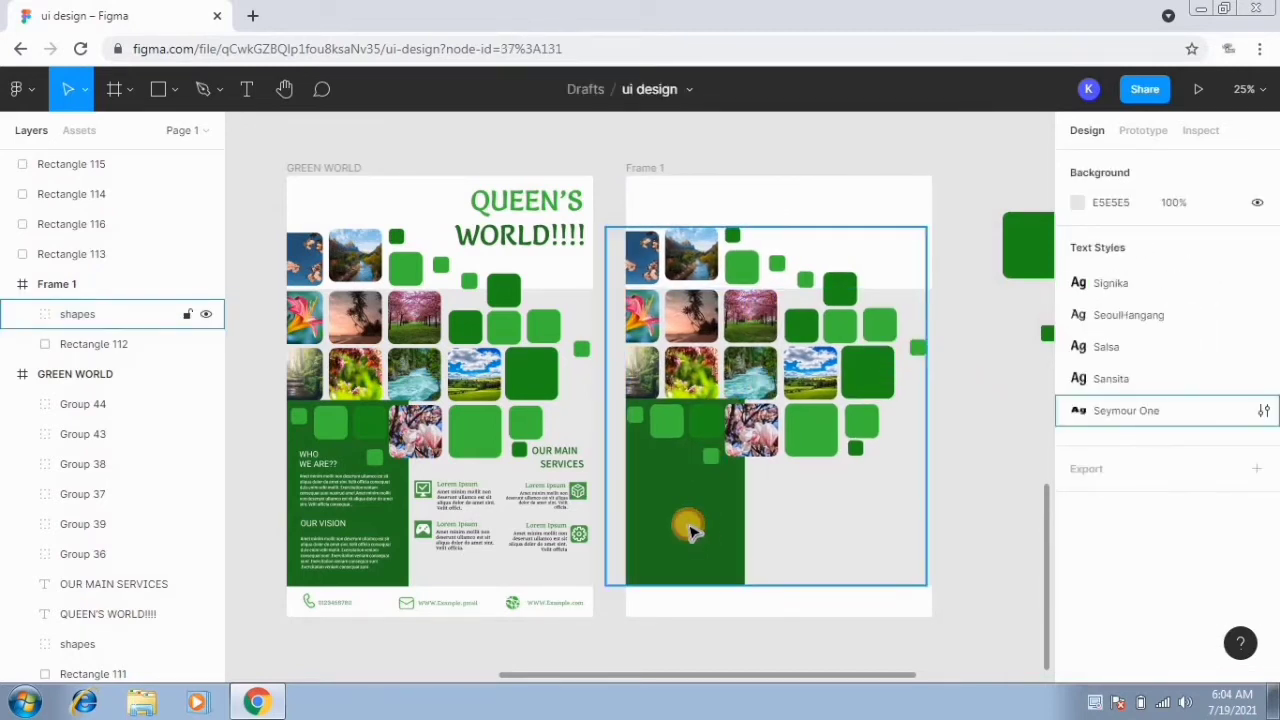
double_click(690, 529)
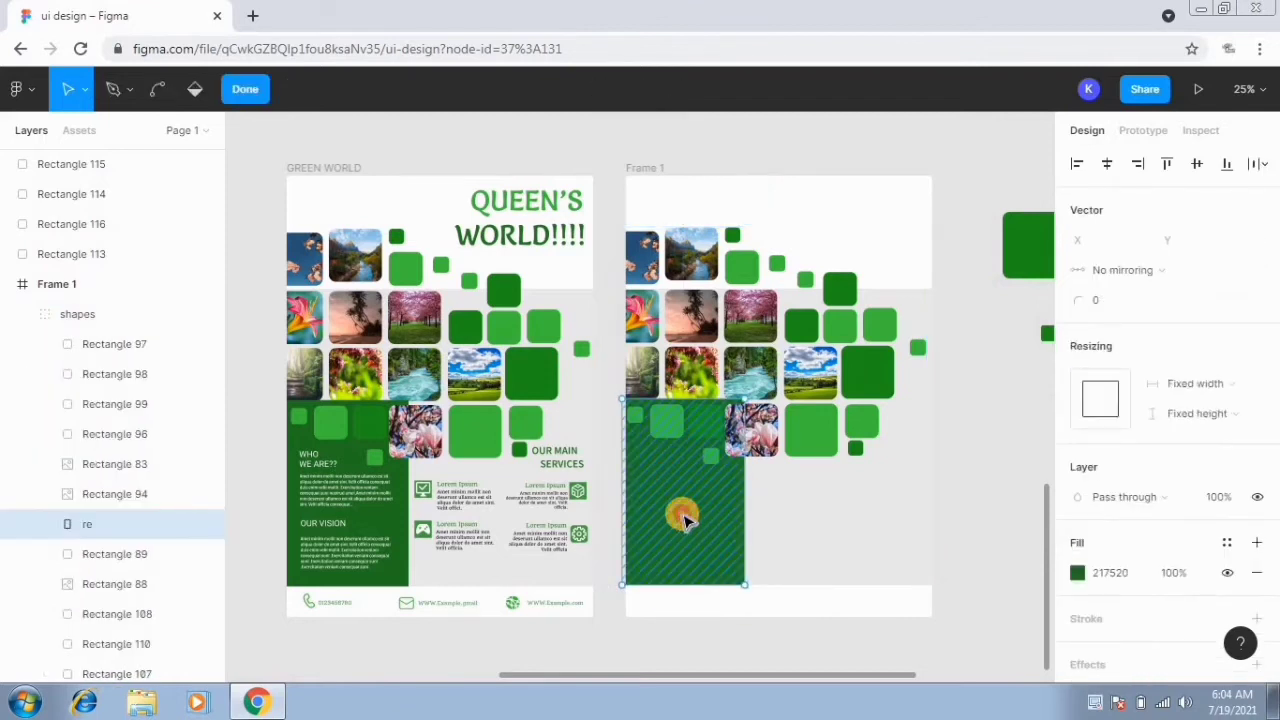
key(Escape)
click(1077, 543)
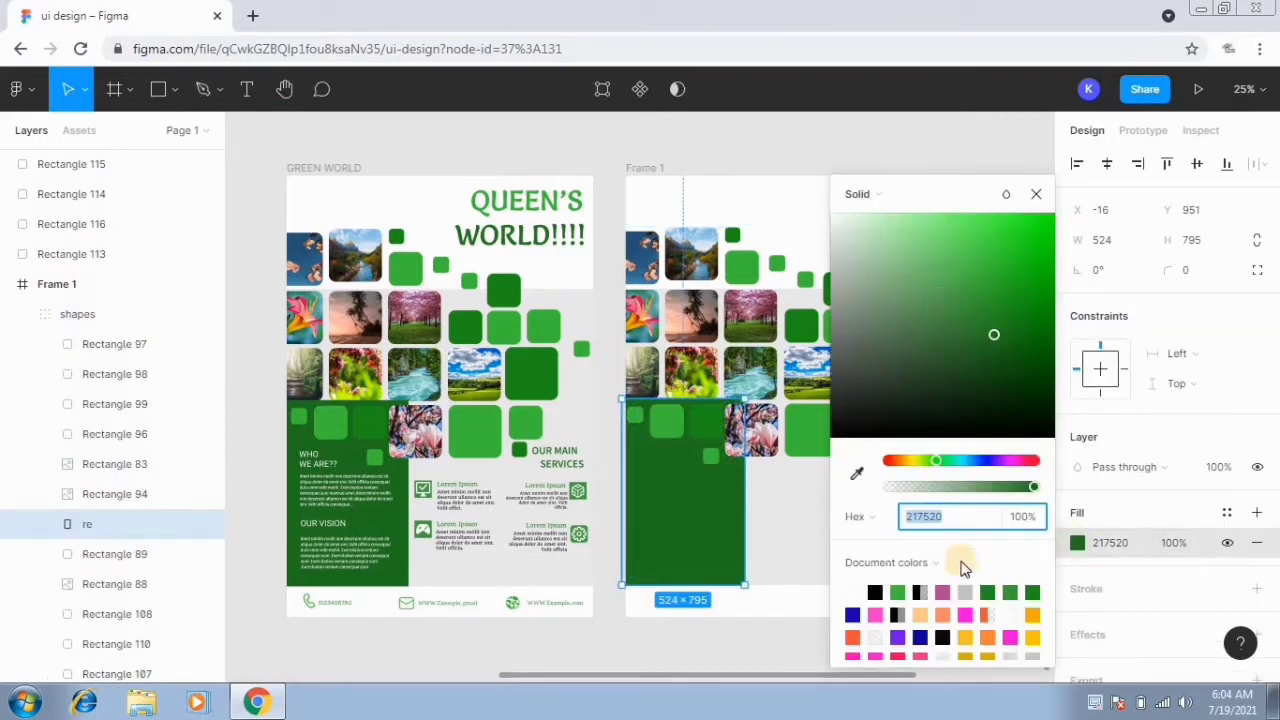
double_click(911, 528)
click(981, 496)
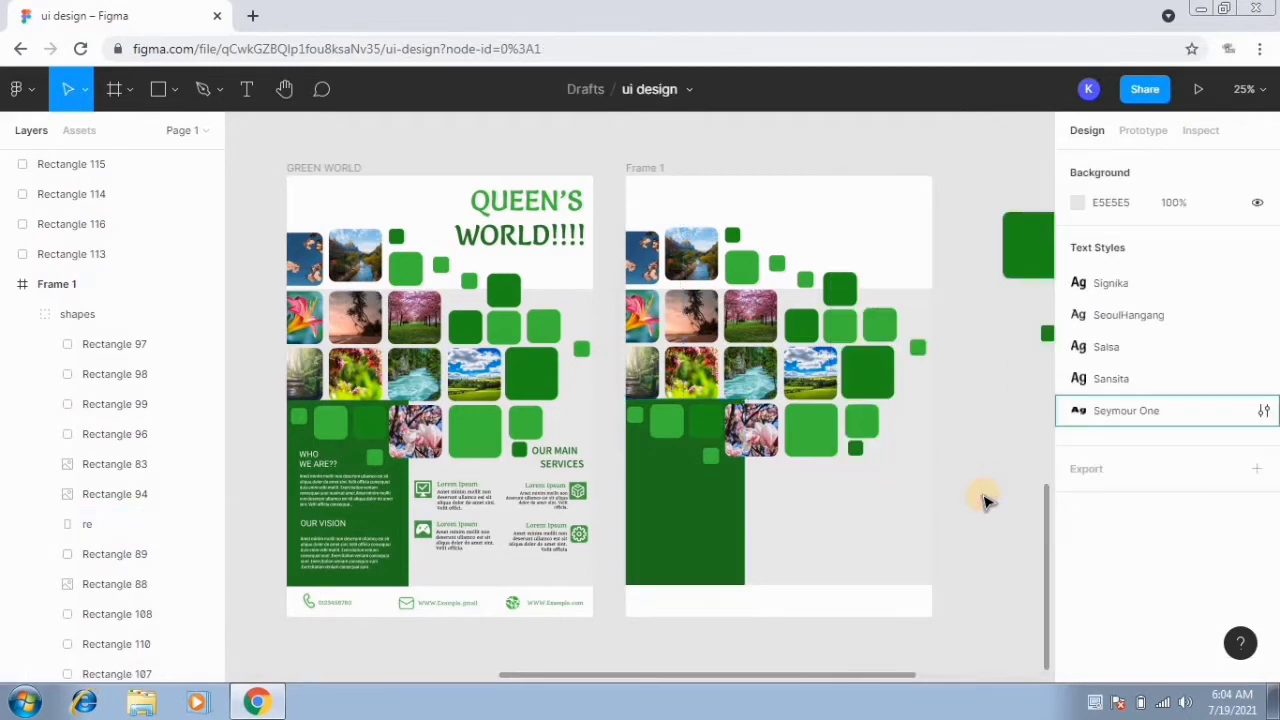
Step: Move the 284 by 284 dark green square lower on the canvas beside Frame 1 and search Pexels for NATURE photos
drag(837, 514, 793, 505)
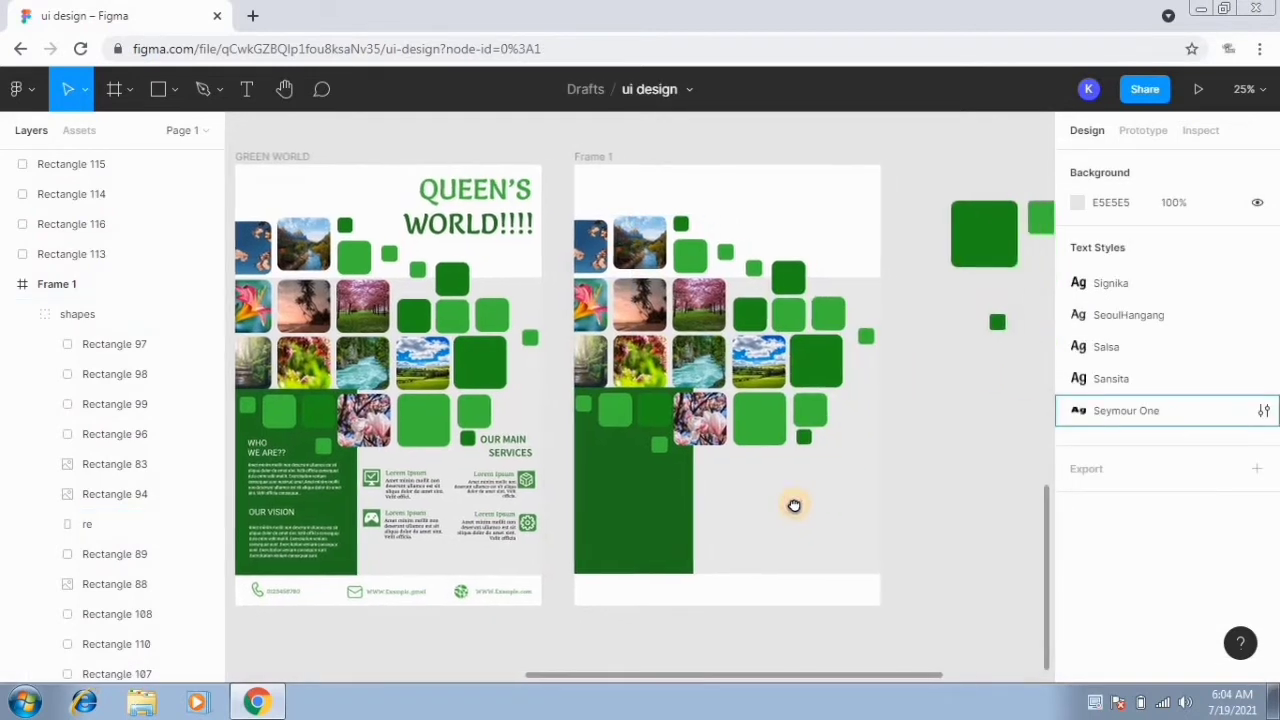
drag(960, 252, 922, 476)
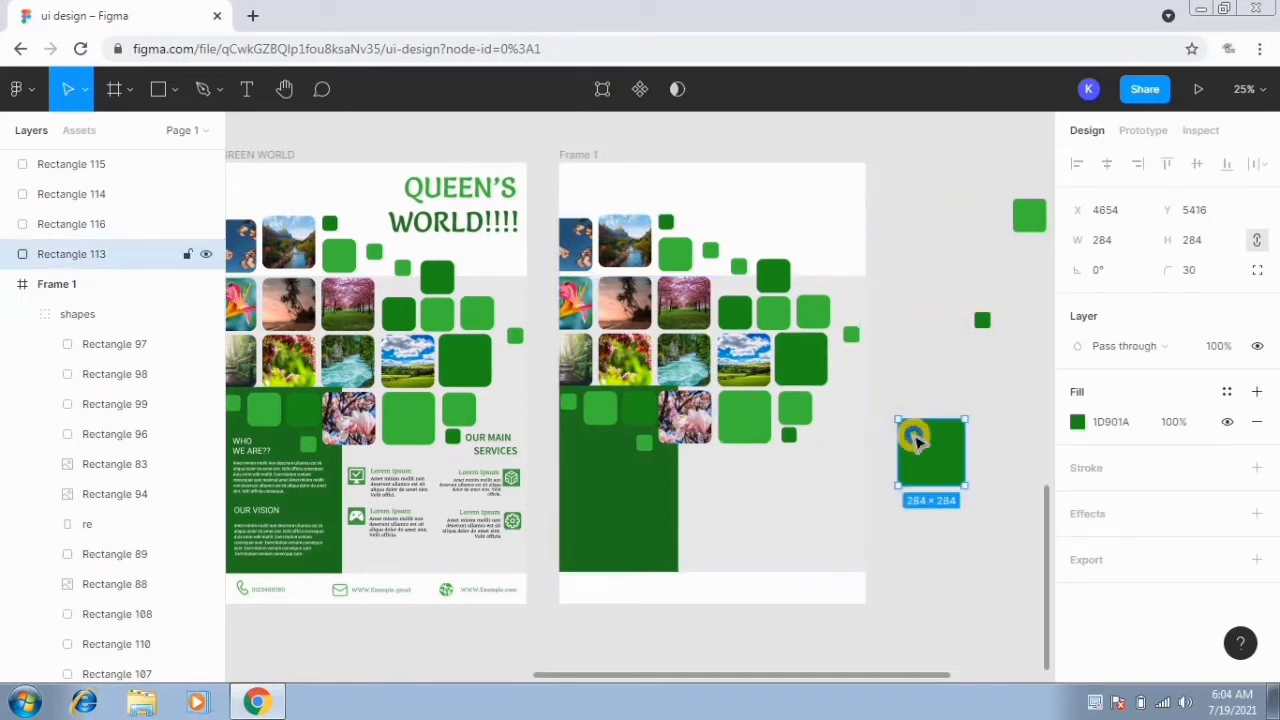
right_click(910, 434)
mouse_move(905, 493)
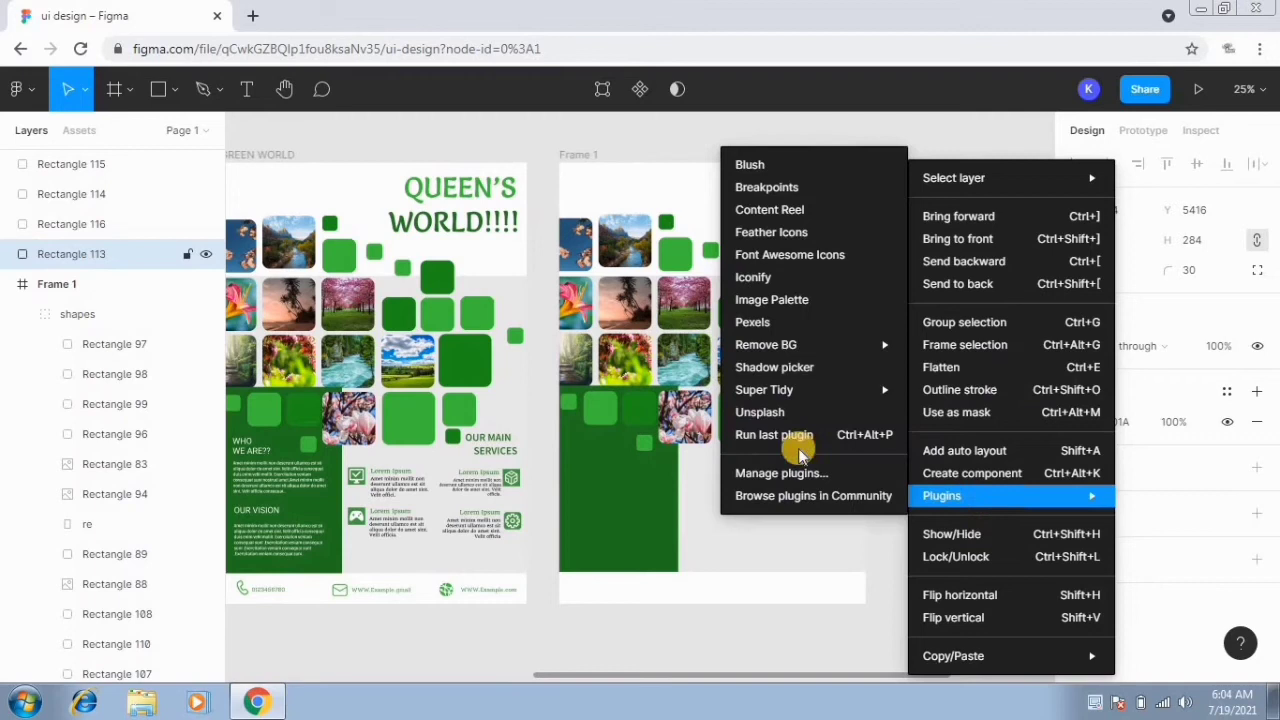
click(758, 322)
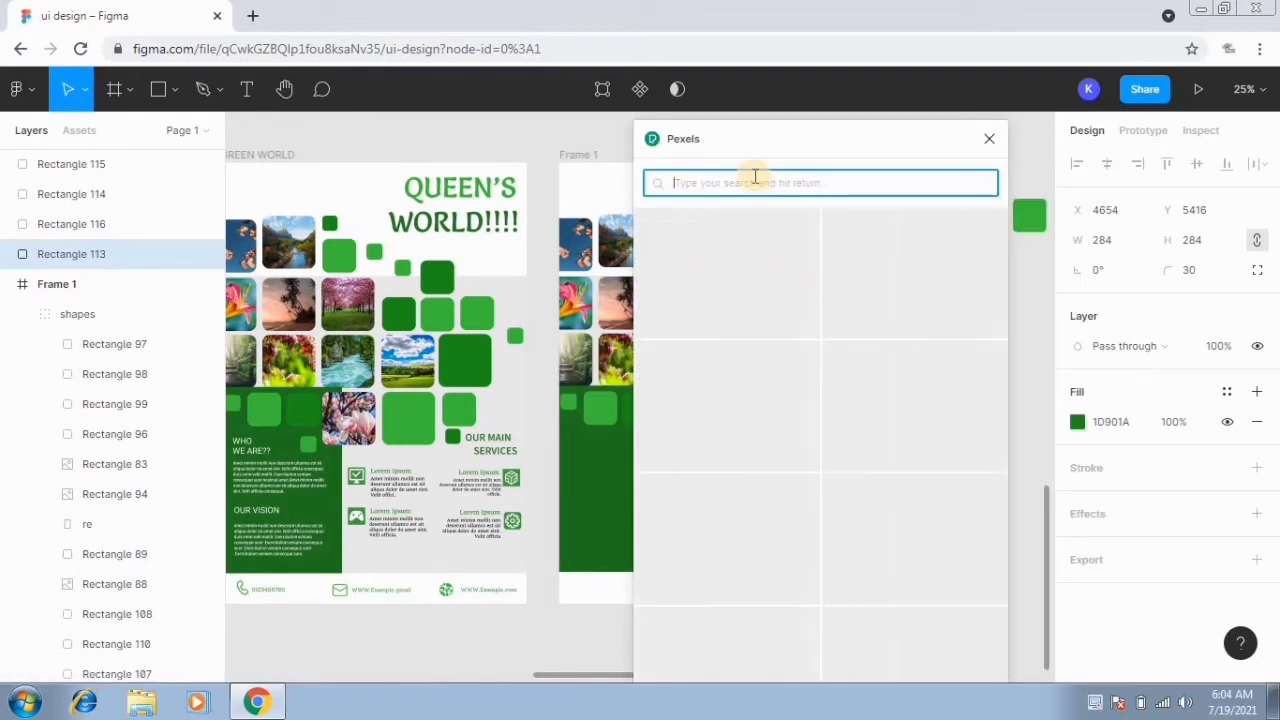
text(n)
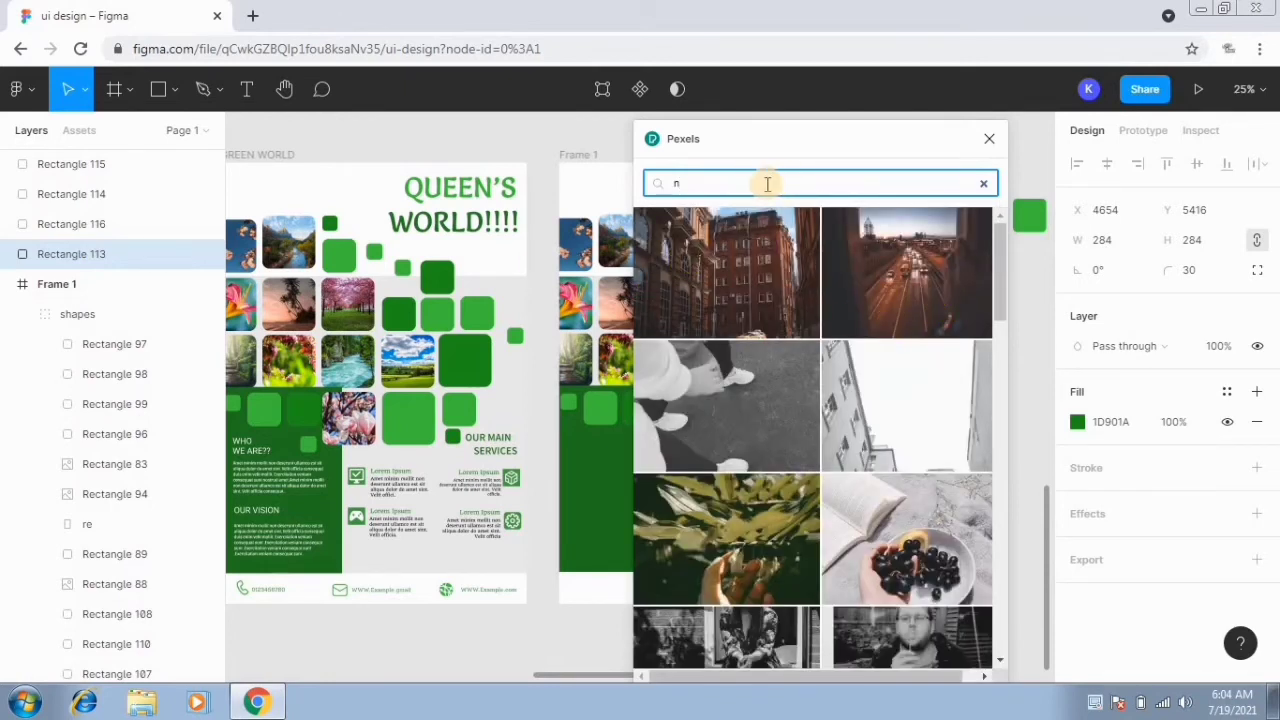
text(ature)
click(874, 212)
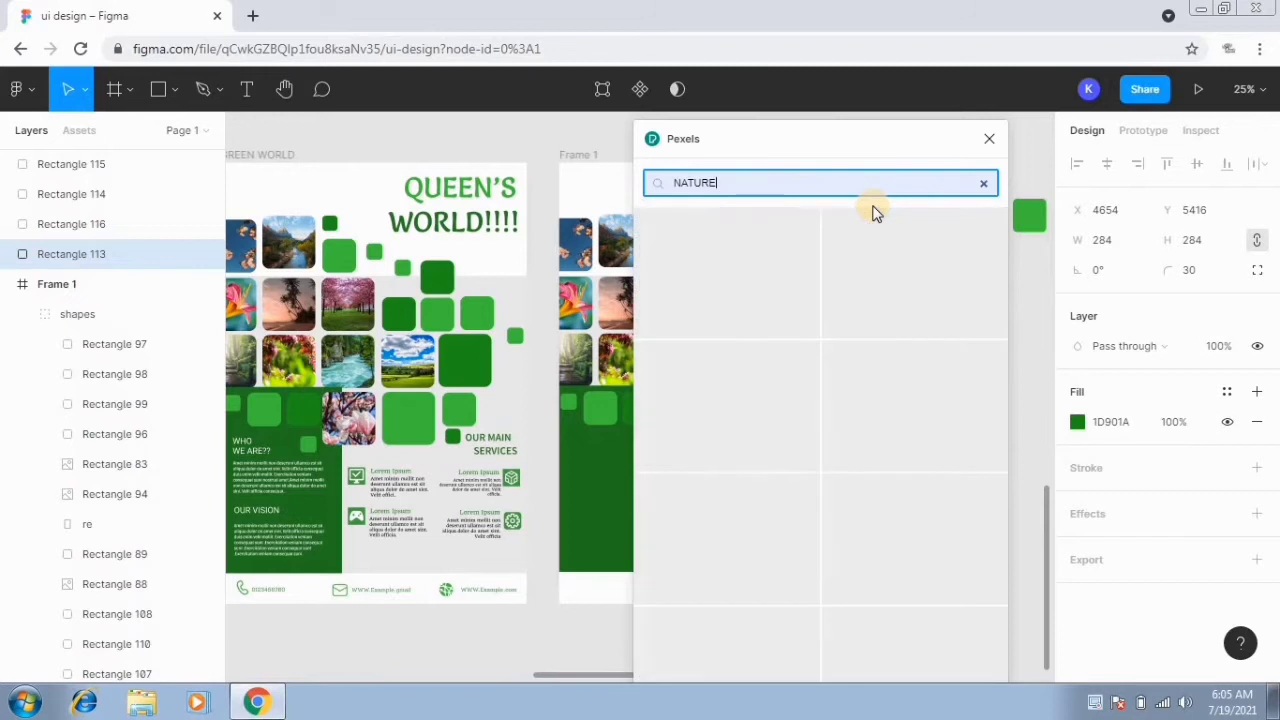
Step: Fill the dark green square with the mountain river photo from Pexels and move it back up beside the light green square
mouse_move(1000, 257)
mouse_down()
mouse_move(1003, 310)
mouse_move(1000, 277)
mouse_up()
click(957, 371)
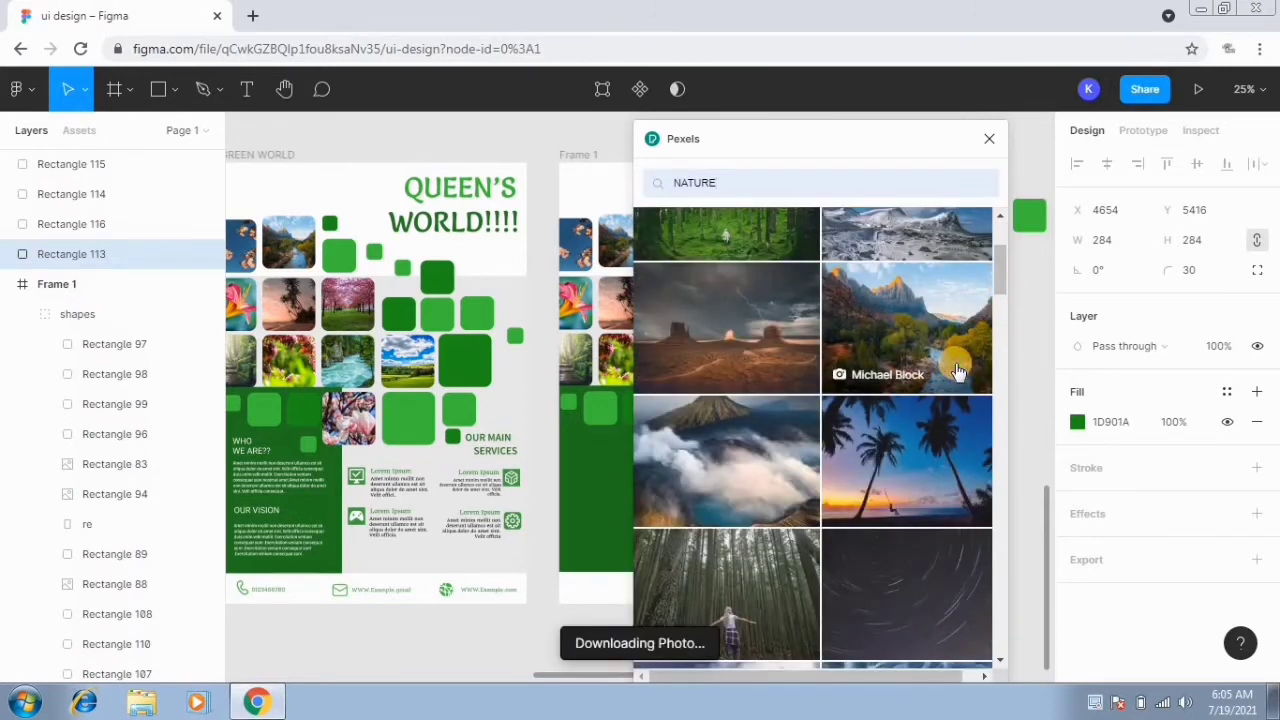
click(986, 138)
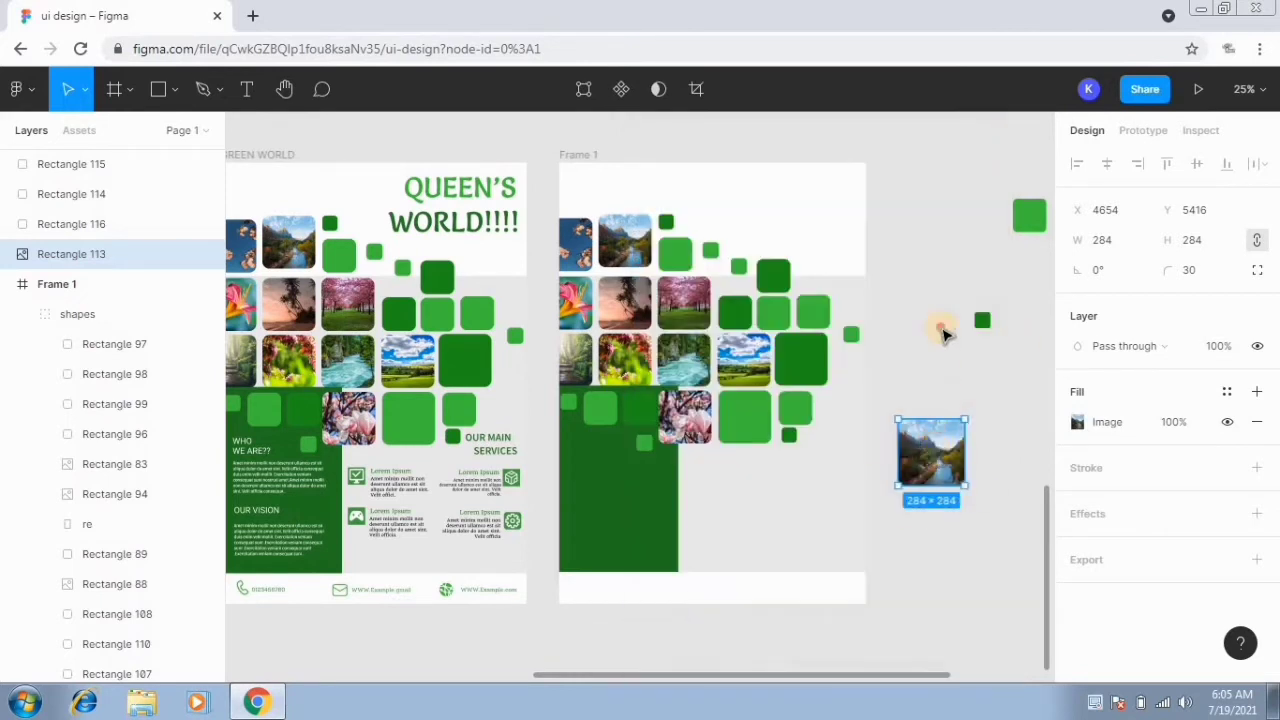
drag(931, 452, 968, 248)
click(925, 479)
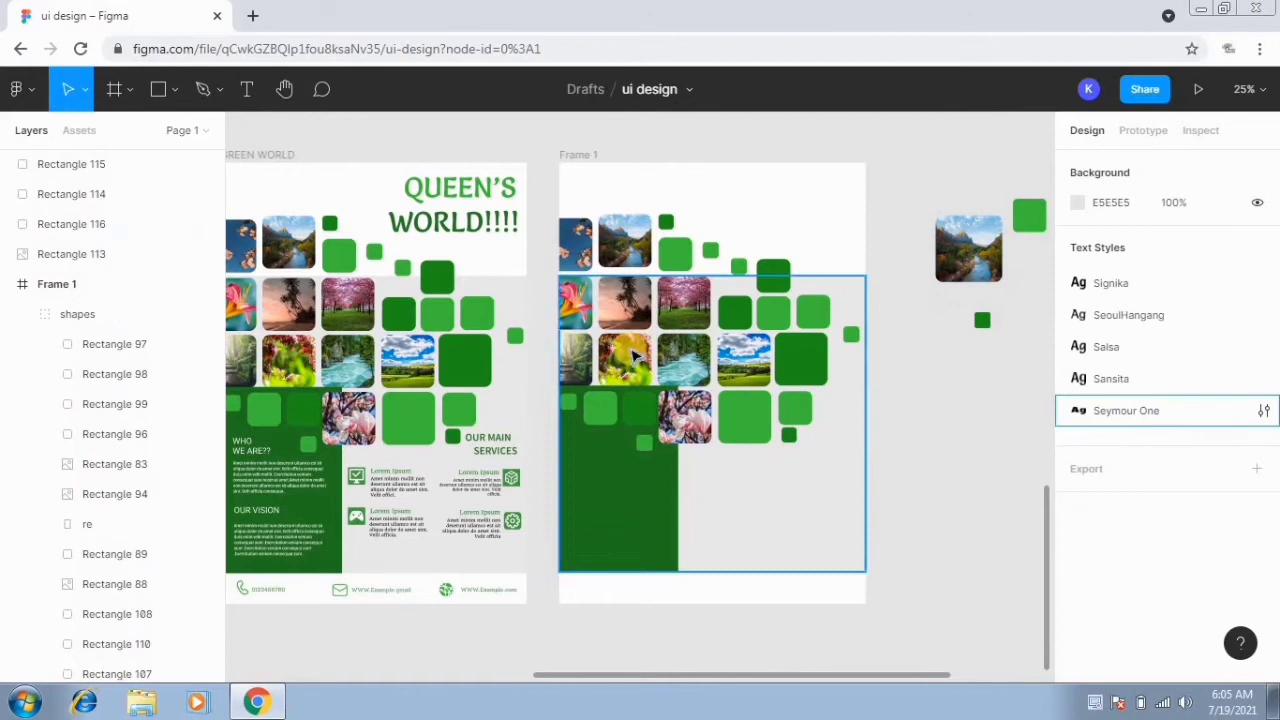
Step: Add the two-line title QUEEN'S WORLD!!!! to Frame 1 and place it at the upper right of the white header
click(470, 222)
click(720, 175)
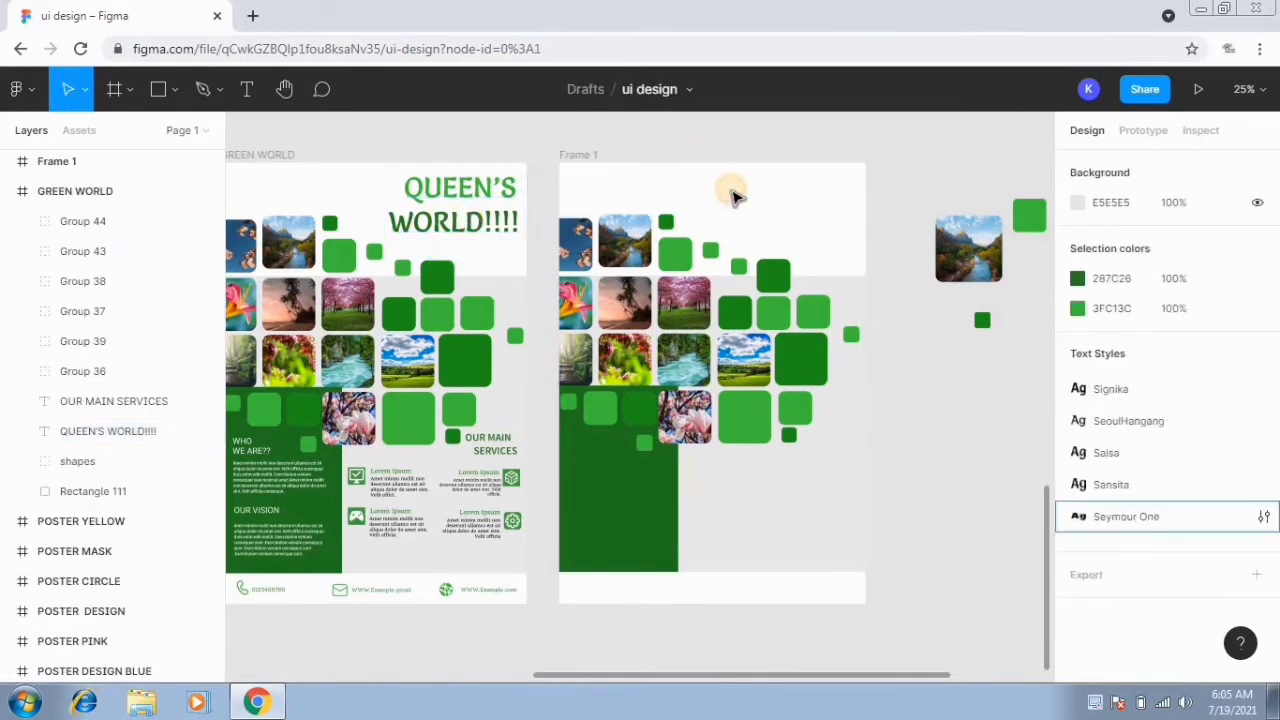
key(t)
click(750, 204)
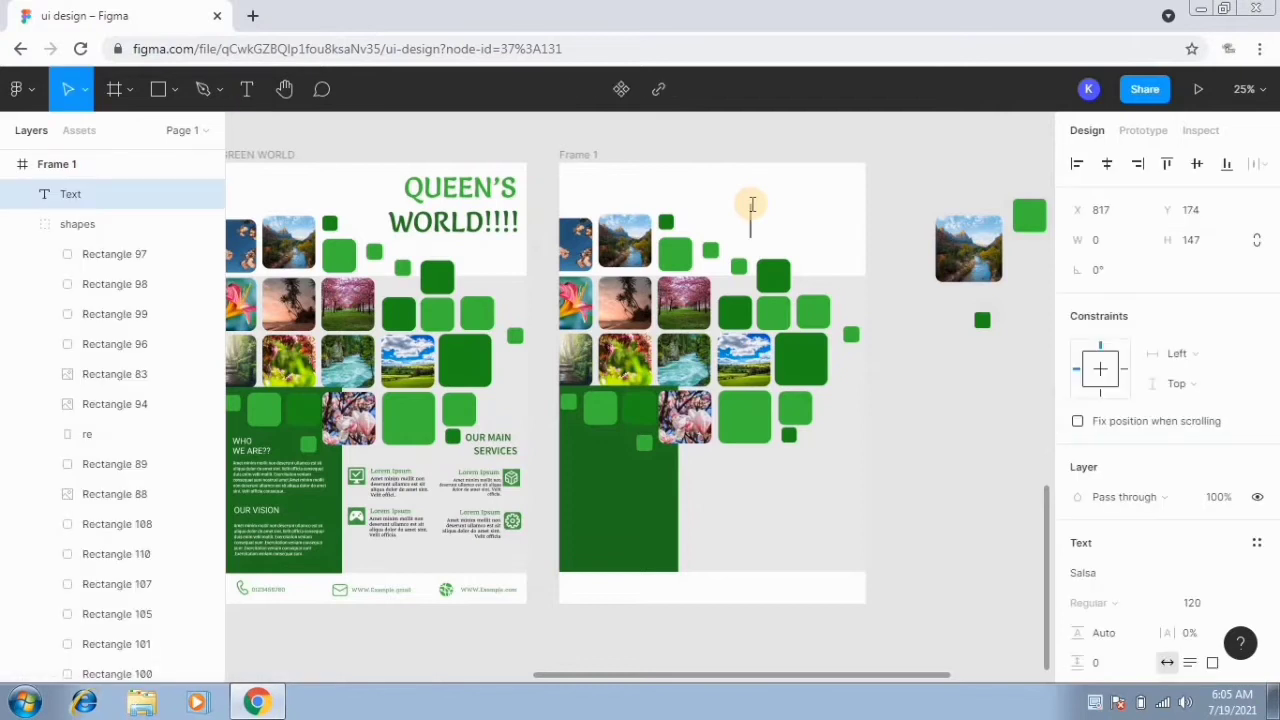
text(QUEEN)
key(BackSpace)
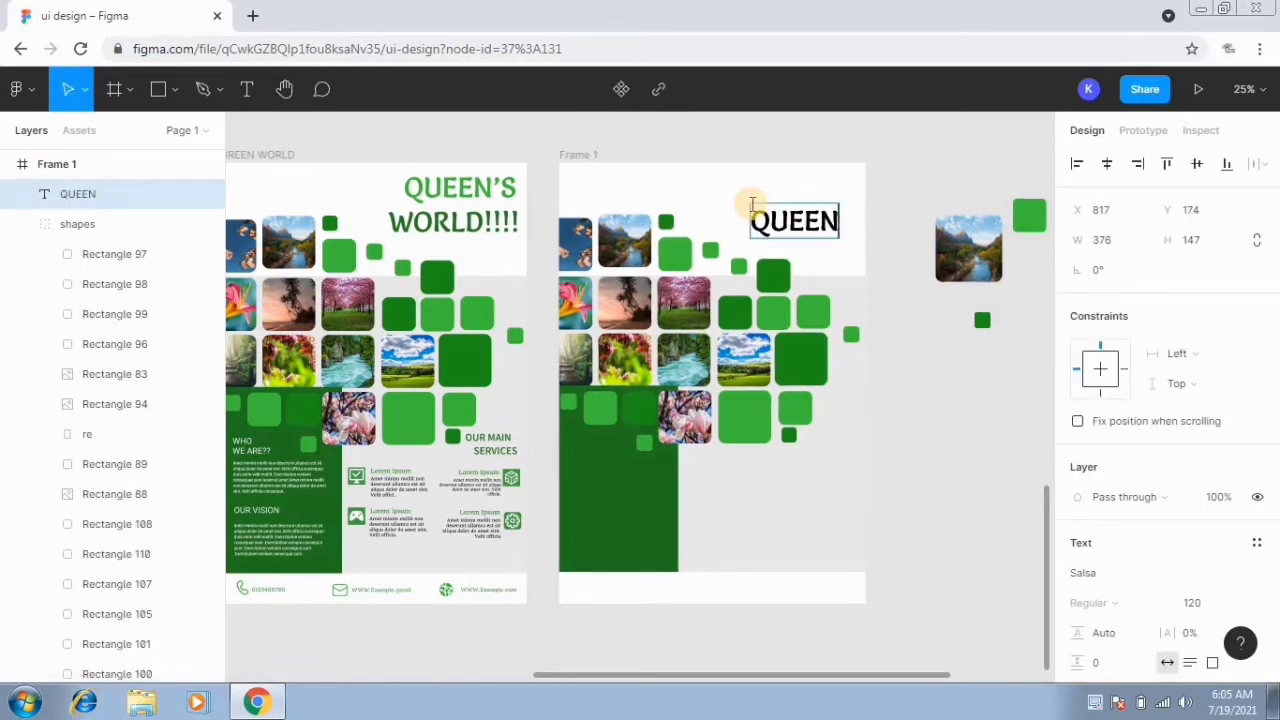
text('S)
key(Return)
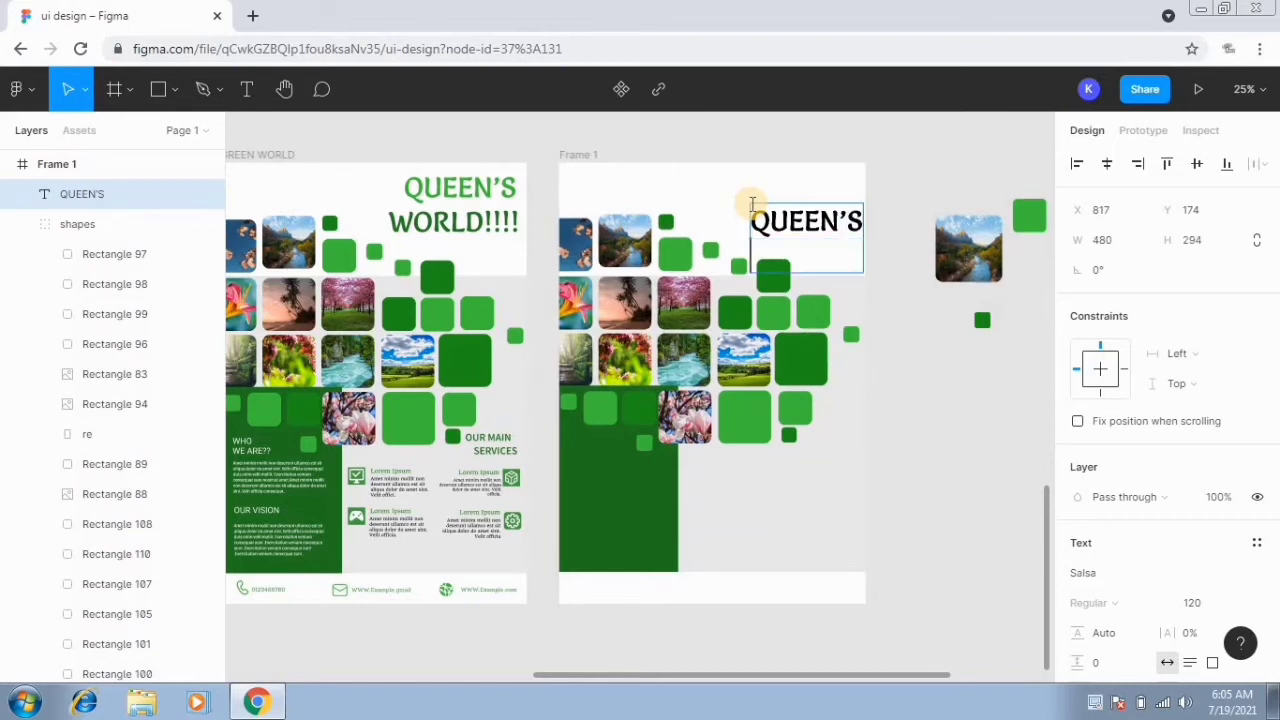
click(752, 204)
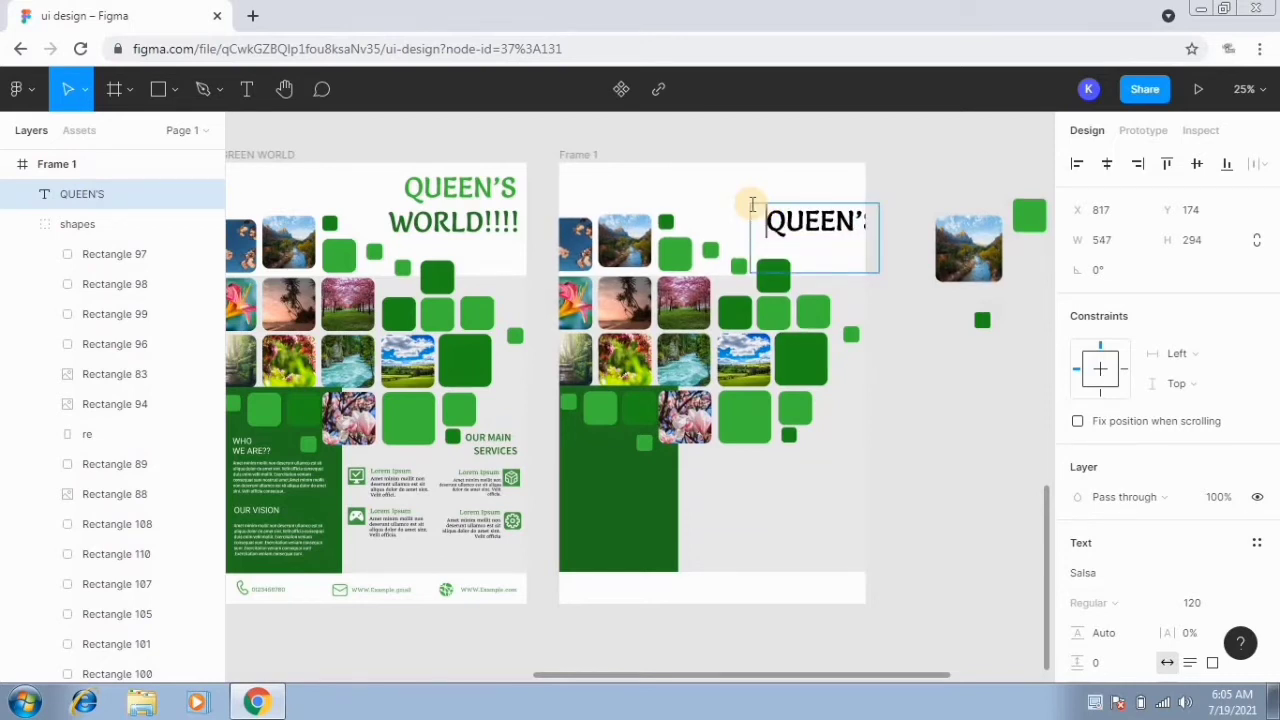
text(WORLD!!!!)
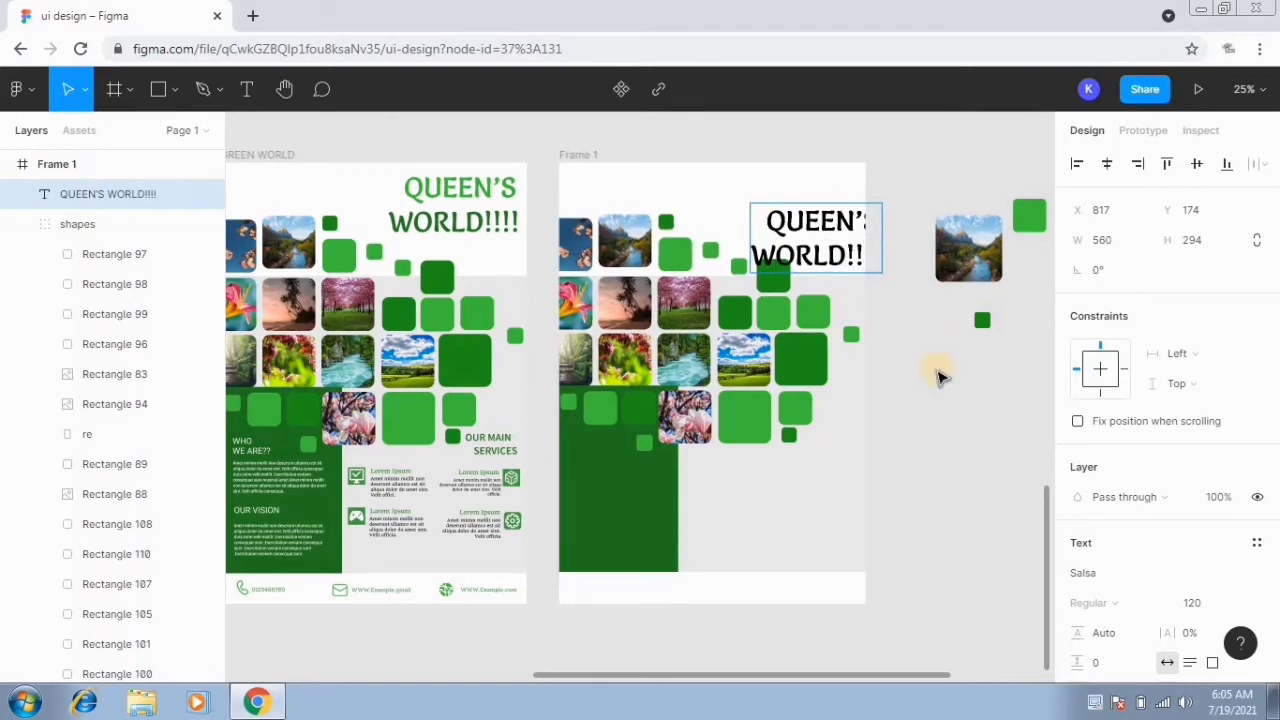
key(Escape)
drag(826, 252, 800, 190)
Step: Color the word WORLD!!!! in Frame 1's title dark green 1D901A
scroll(1272, 480, down, 3)
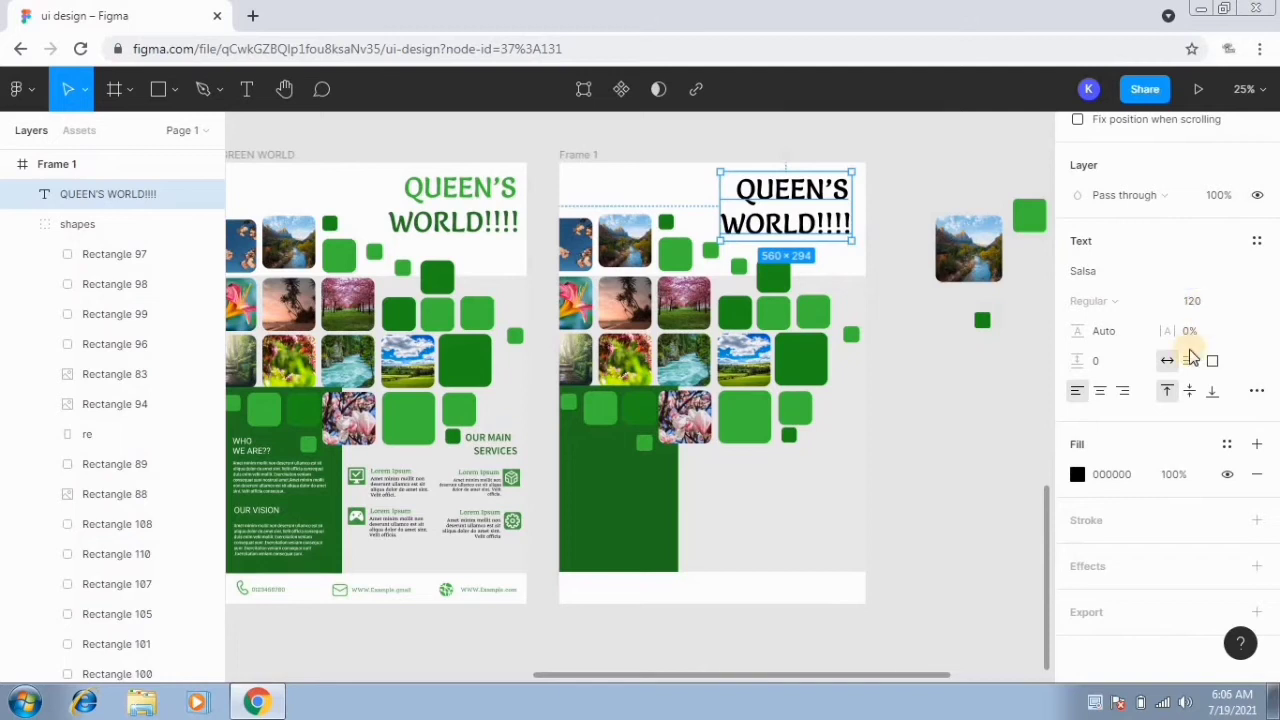
double_click(827, 228)
drag(848, 222, 718, 225)
click(1078, 476)
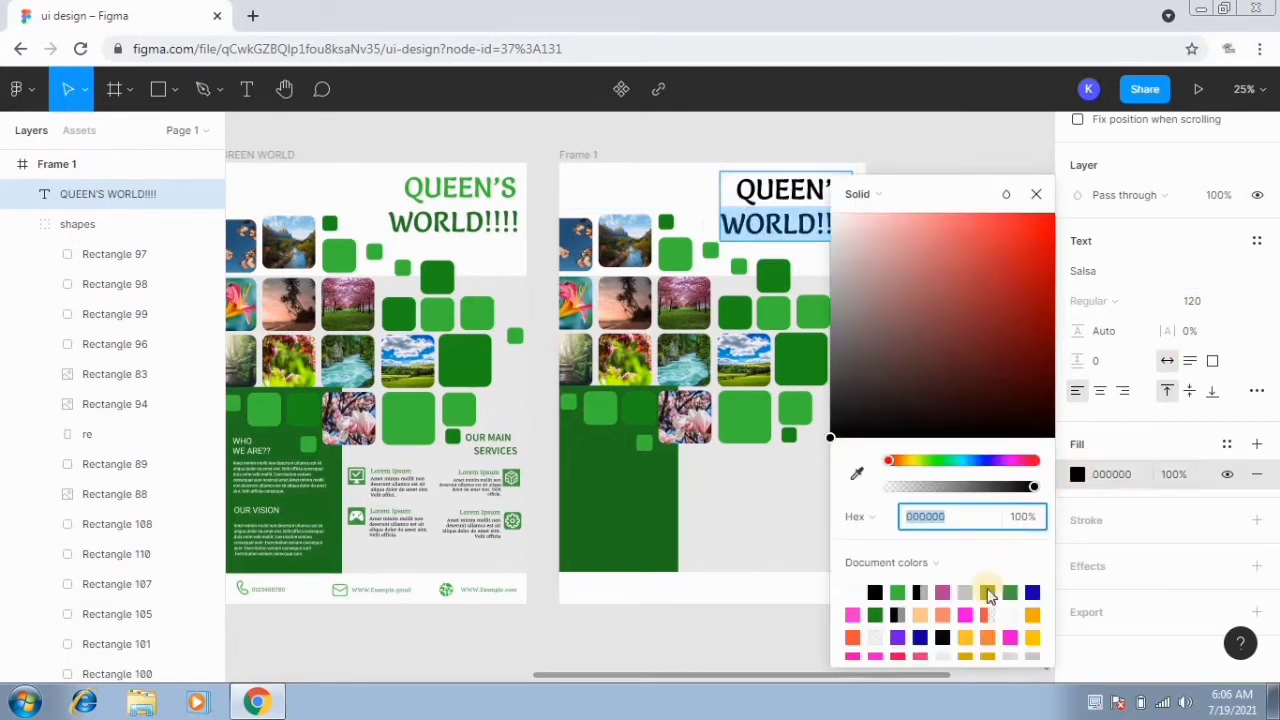
click(880, 612)
click(1037, 195)
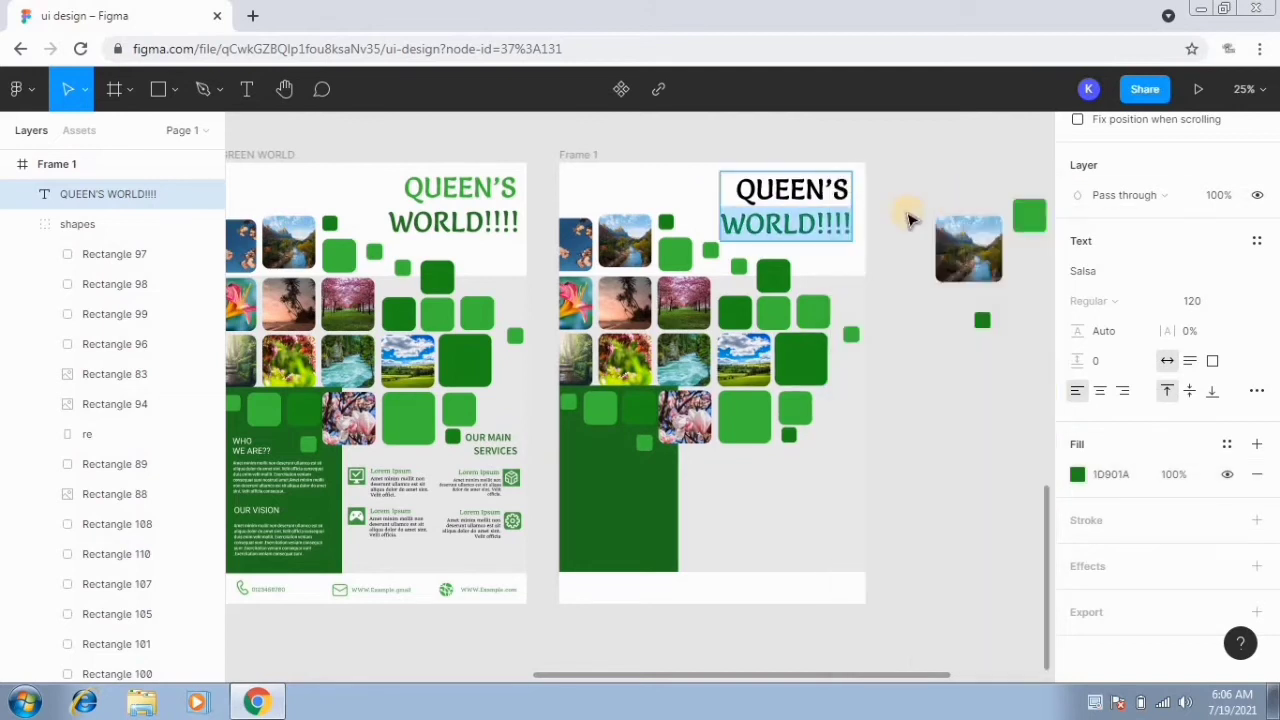
Step: Color the word QUEEN'S in Frame 1's title light green 3FC13C
click(848, 195)
drag(842, 184, 714, 189)
click(1077, 476)
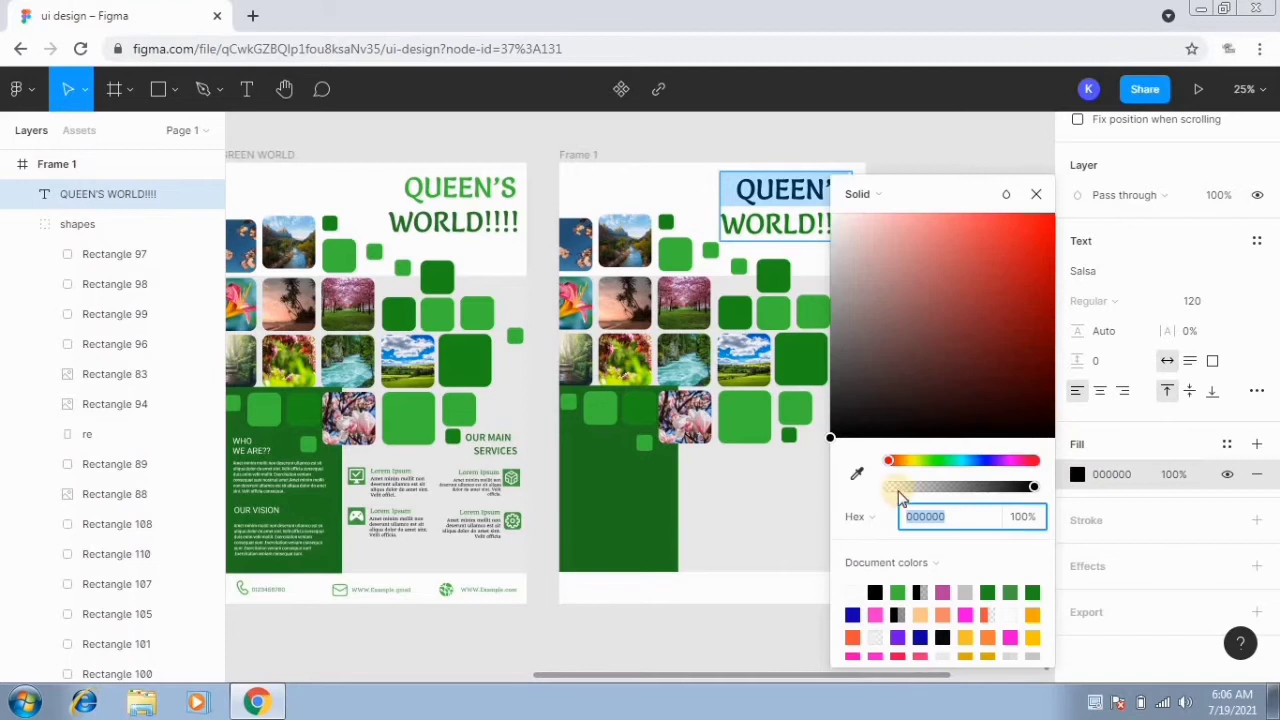
click(857, 473)
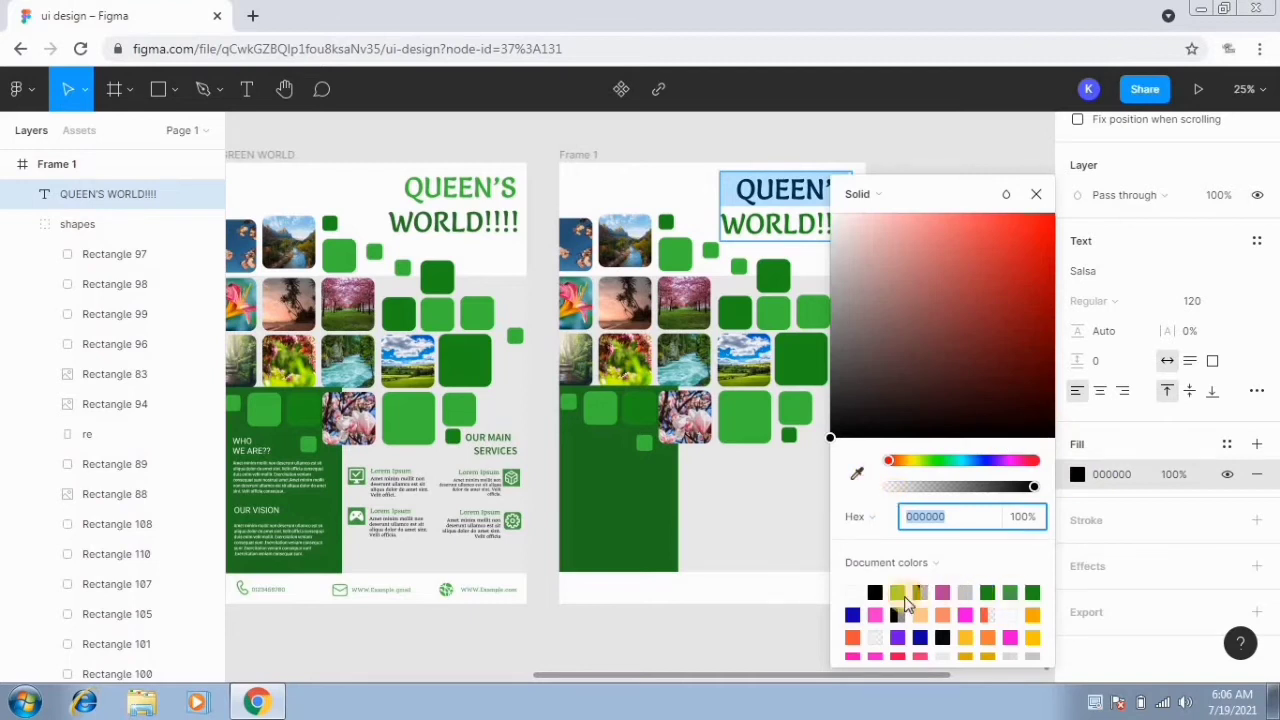
click(987, 592)
click(1036, 194)
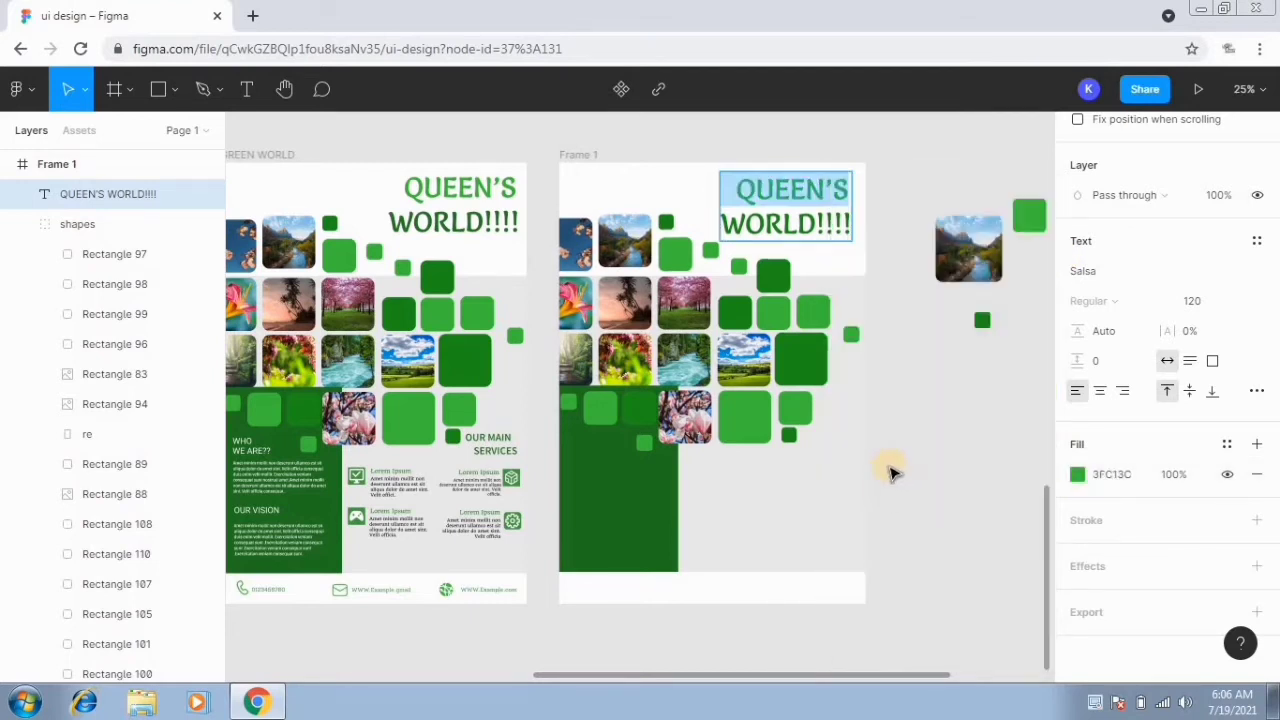
click(912, 462)
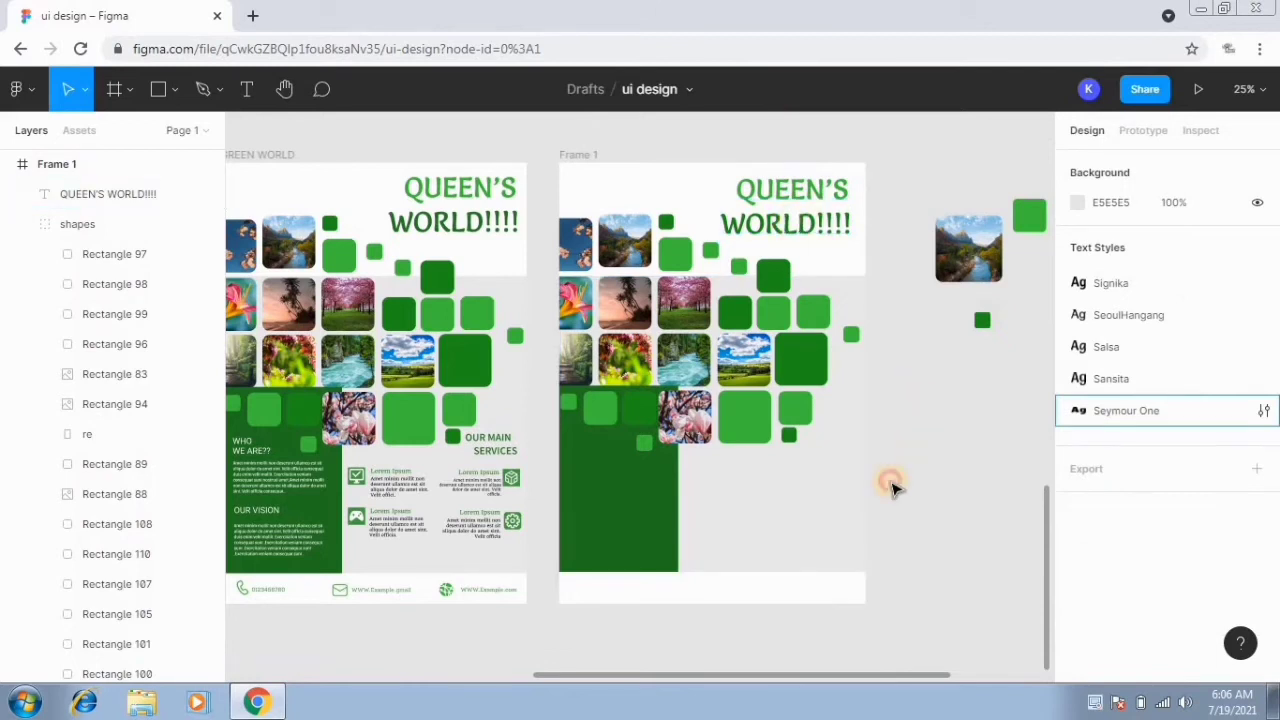
Step: Copy the WHO WE ARE?? text group from the GREEN WORLD poster onto Frame 1's dark green rectangle, matching the original position
scroll(305, 484, left, 2)
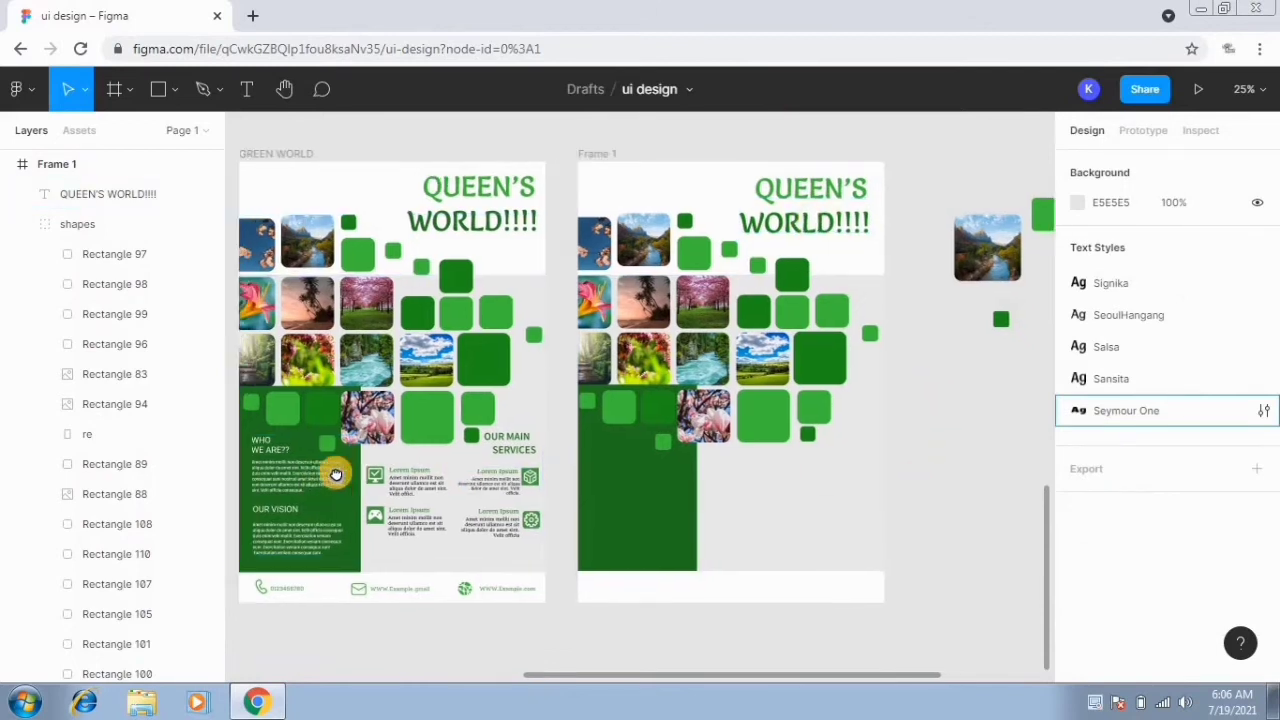
click(310, 452)
double_click(318, 468)
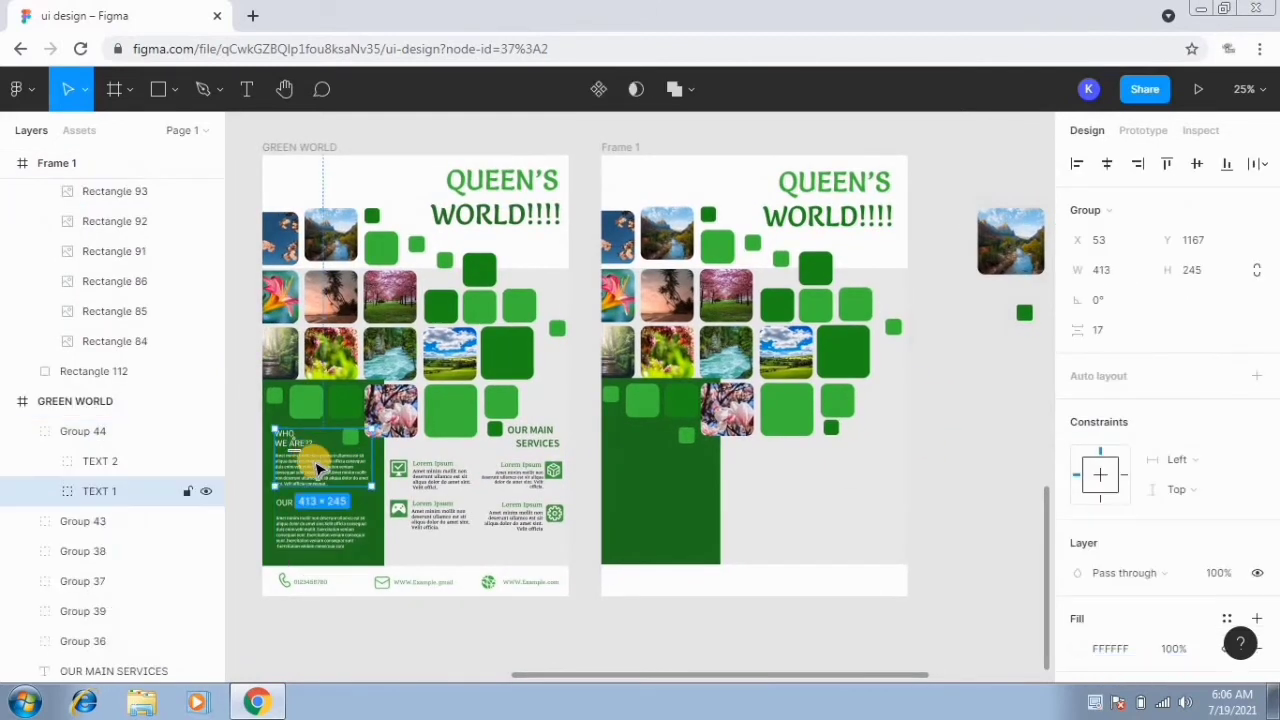
drag(318, 468, 658, 470)
drag(655, 470, 650, 462)
Step: Examine the font and size of the copied WHO WE ARE?? heading and its paragraph
double_click(633, 441)
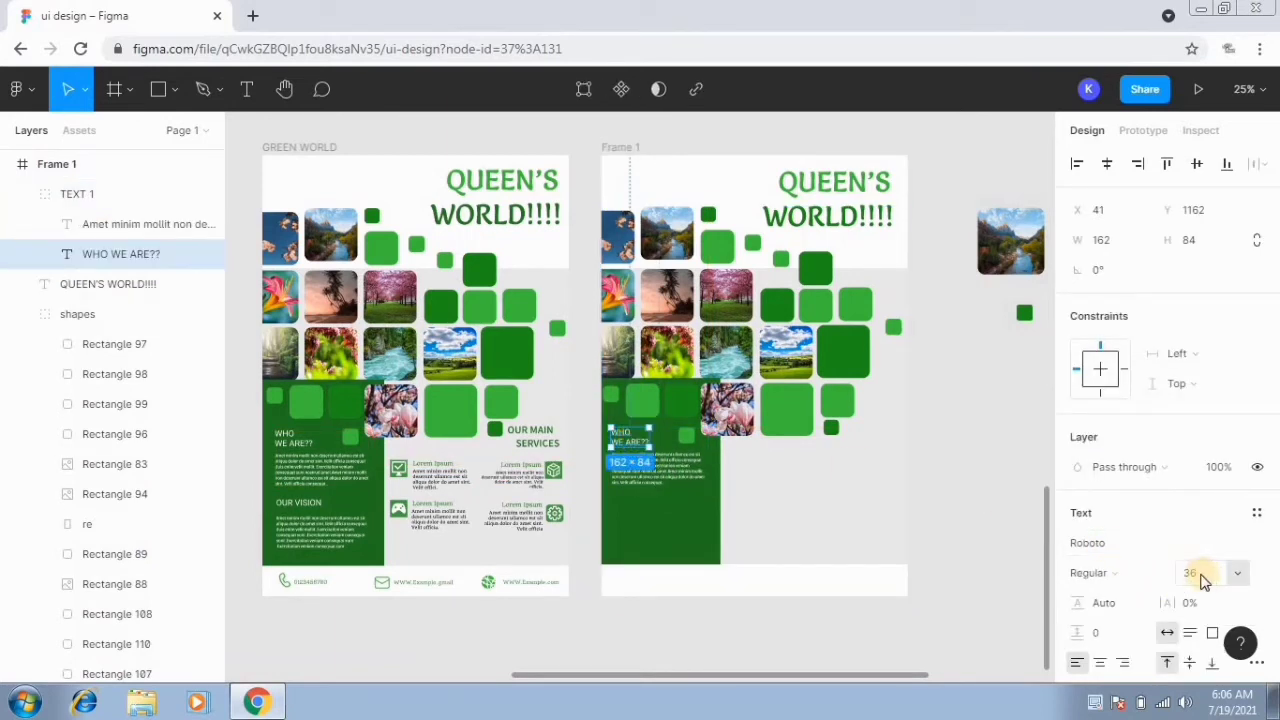
click(680, 474)
click(680, 474)
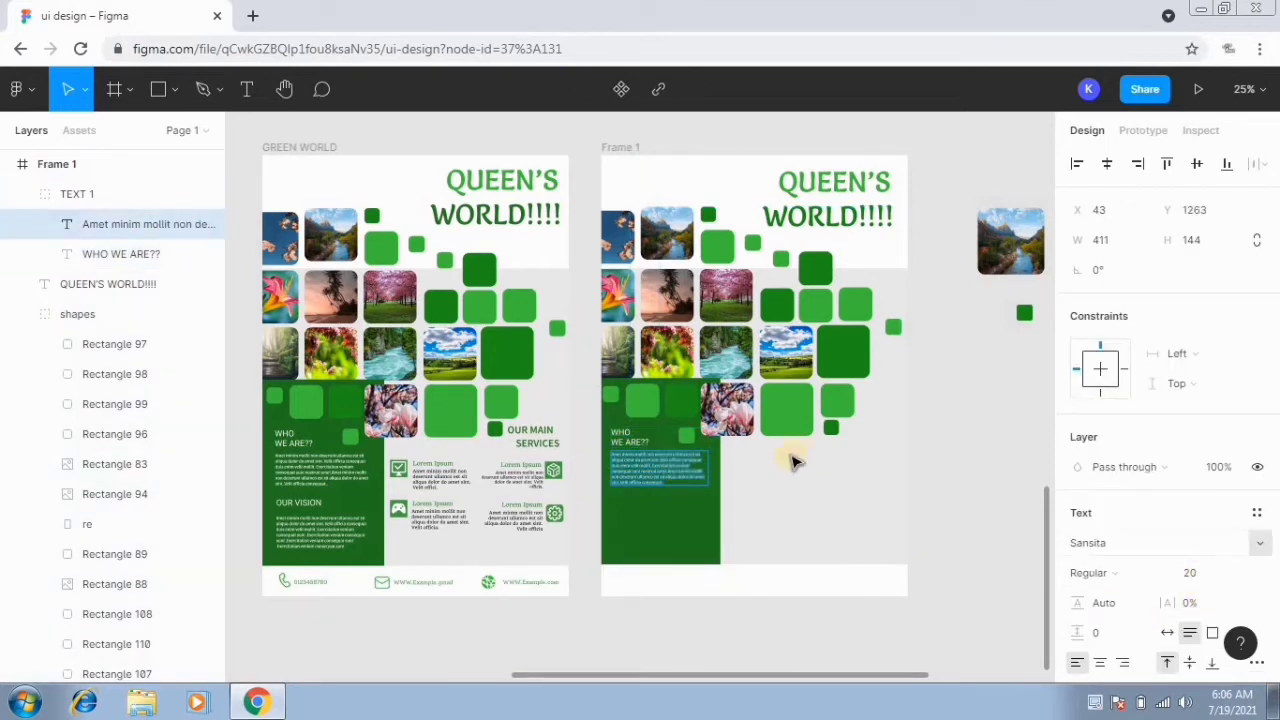
click(866, 503)
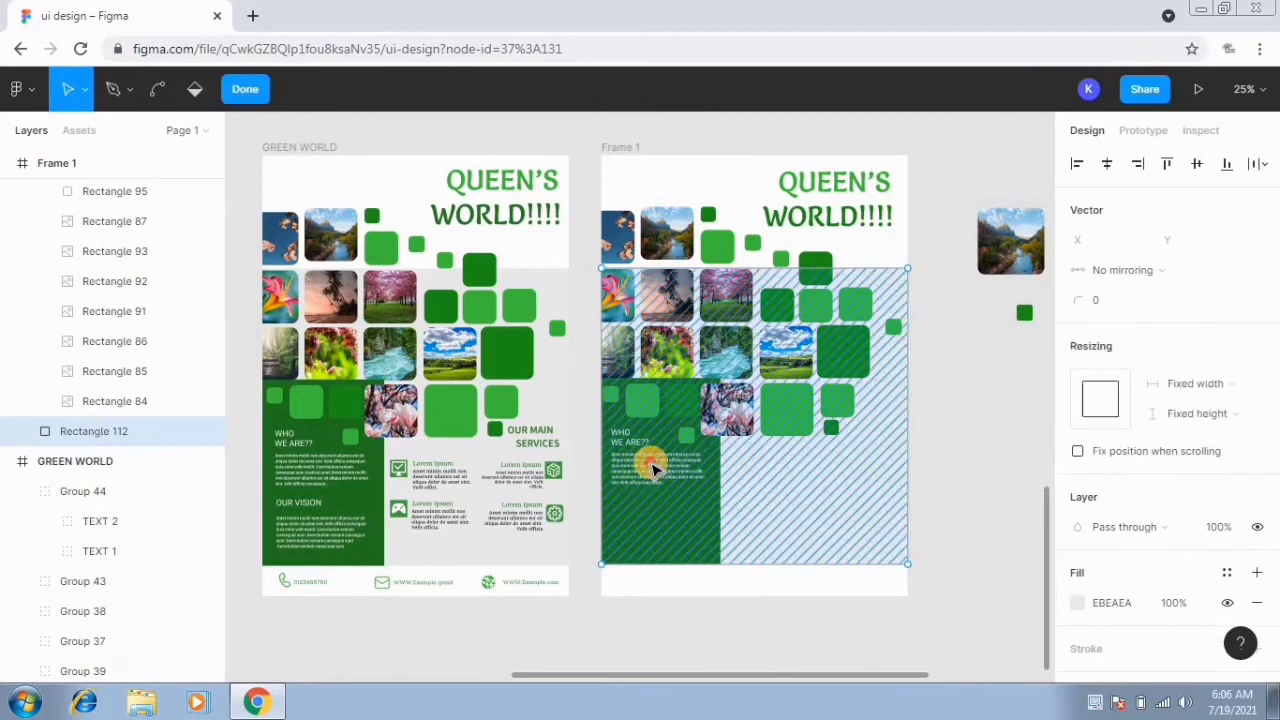
Step: Copy the OUR VISION text group from the GREEN WORLD poster into Frame 1 below the WHO WE ARE?? block
click(654, 470)
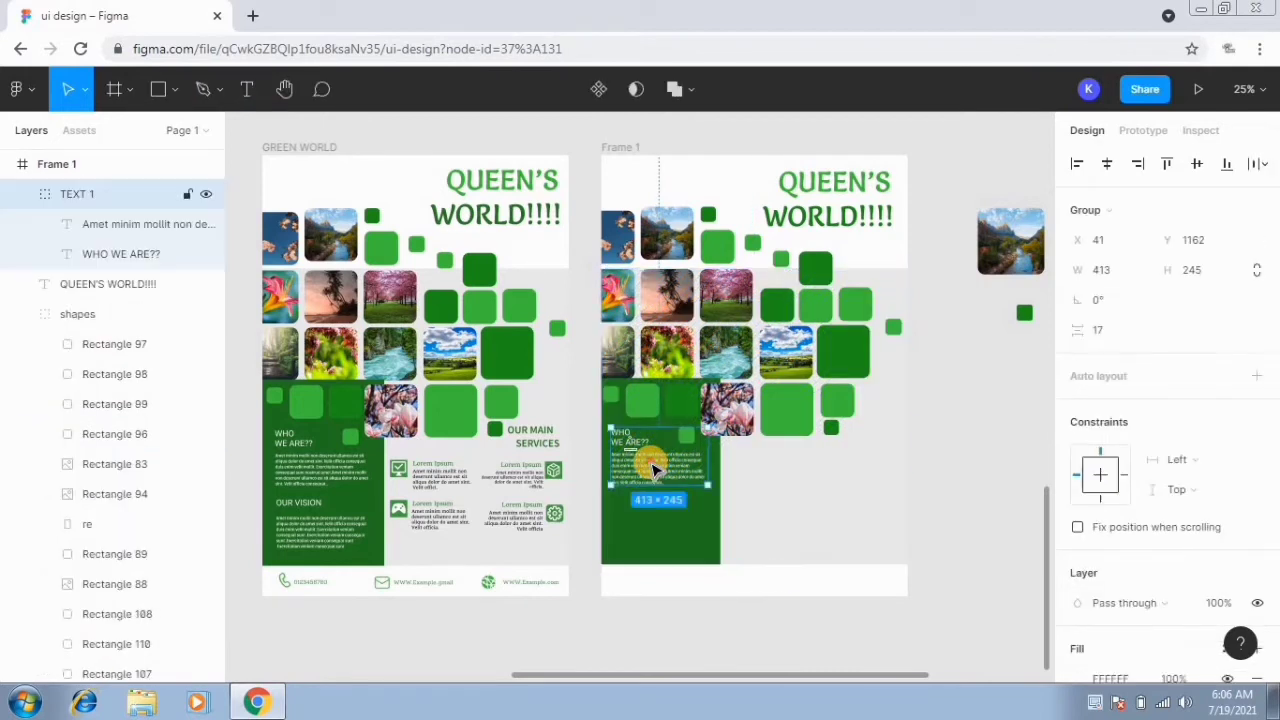
double_click(312, 522)
drag(605, 528, 652, 525)
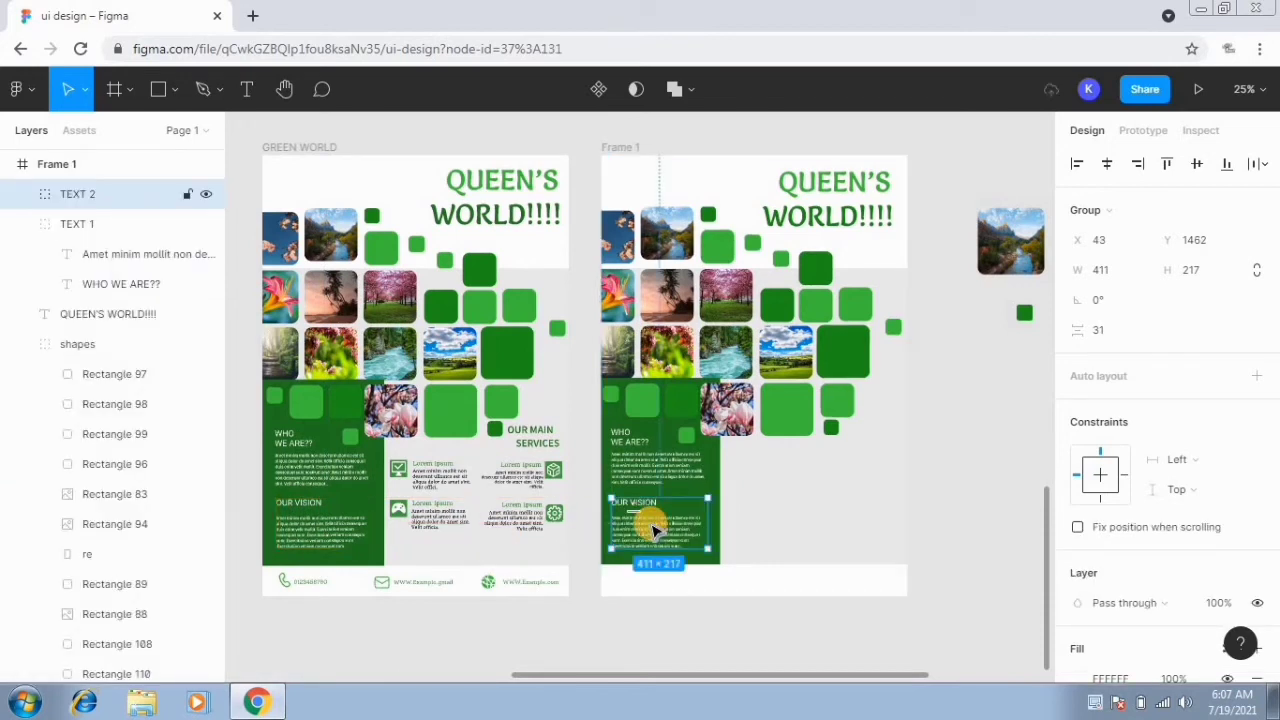
Step: Delete all the paragraph text under the OUR VISION heading in Frame 1, keeping its text box
double_click(655, 530)
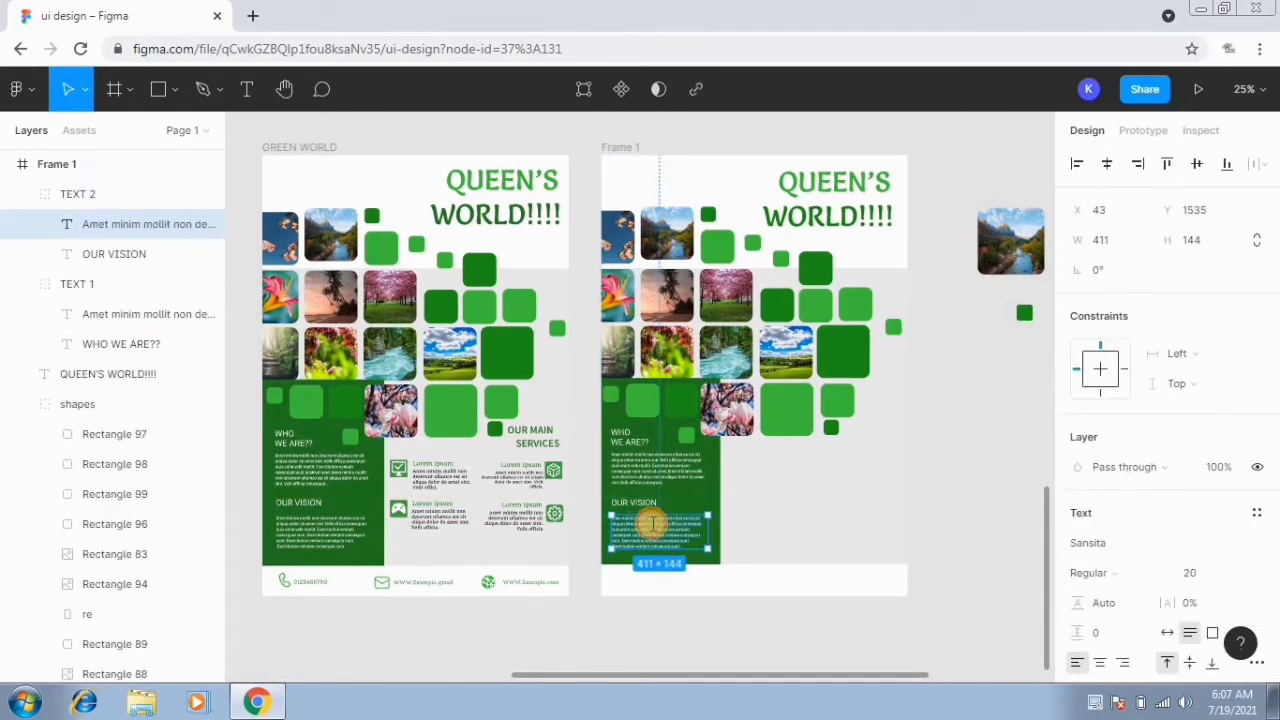
double_click(652, 525)
key(ctrl+plus)
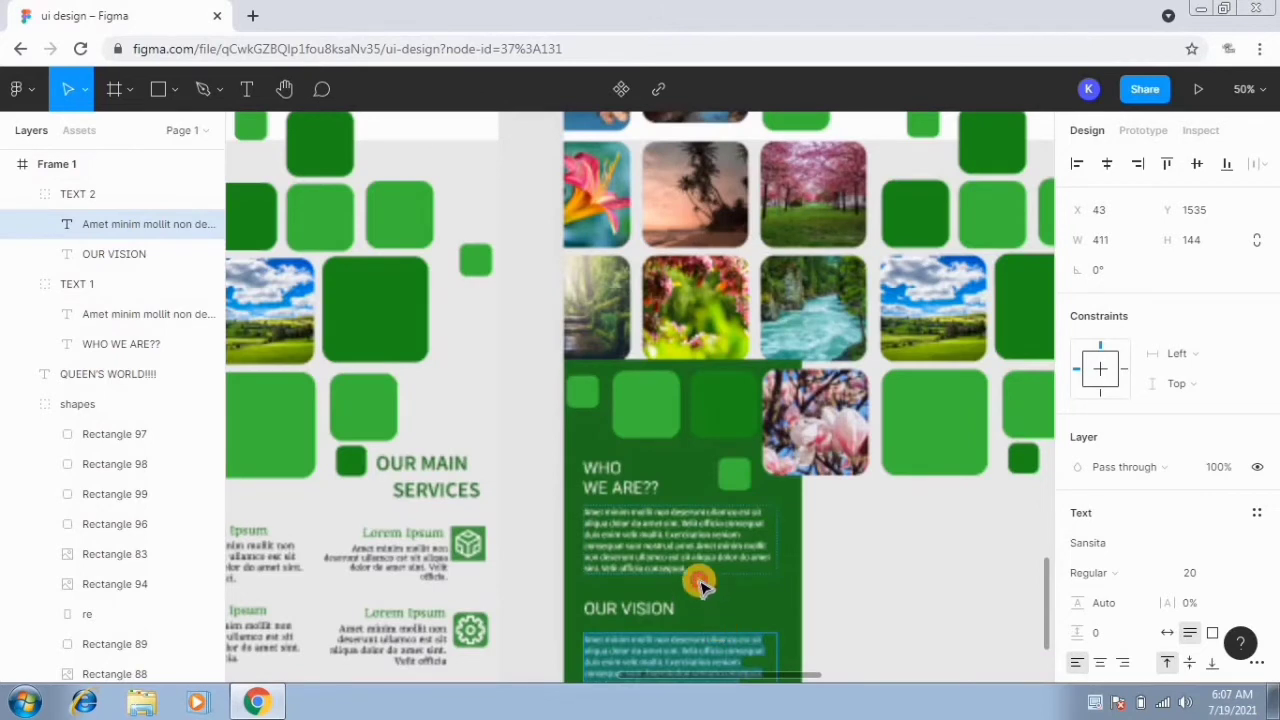
key(BackSpace)
drag(683, 505, 668, 400)
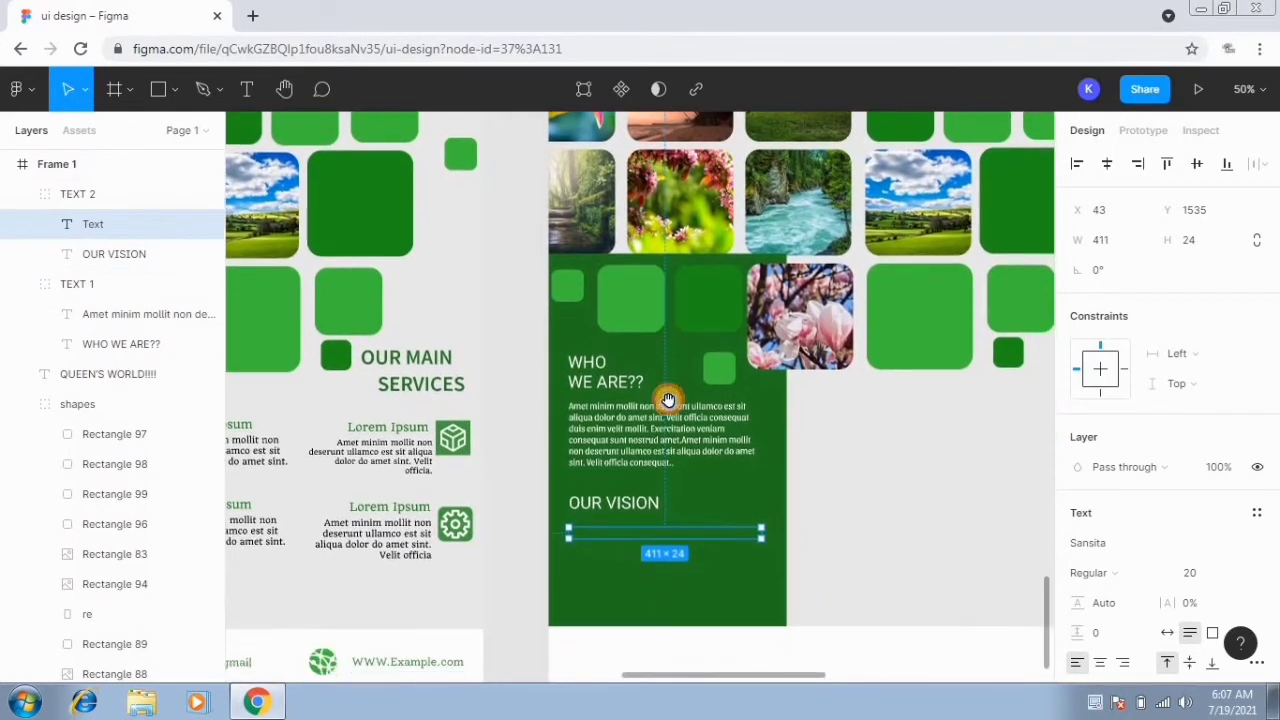
click(703, 537)
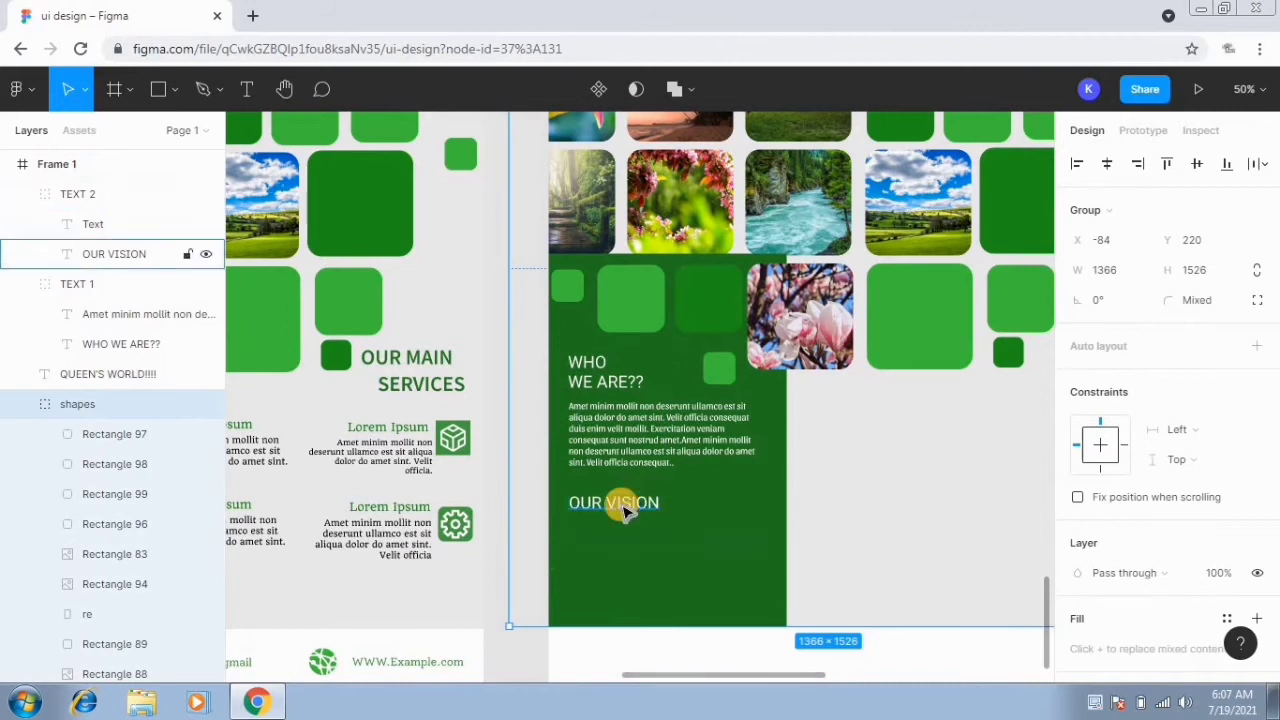
key(ctrl+z)
key(ctrl+z)
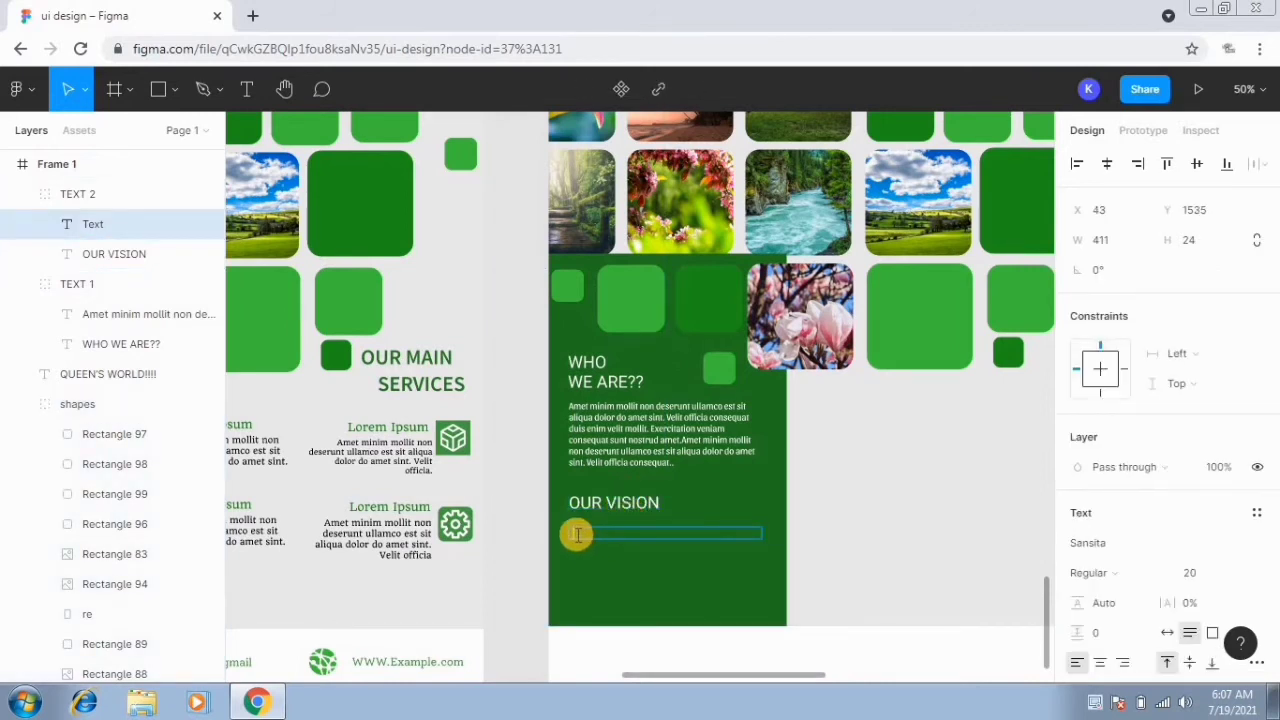
Step: Enter A in the empty paragraph box under OUR VISION and replace it with Content Reel's Lorem Ipsum (short) text
right_click(578, 535)
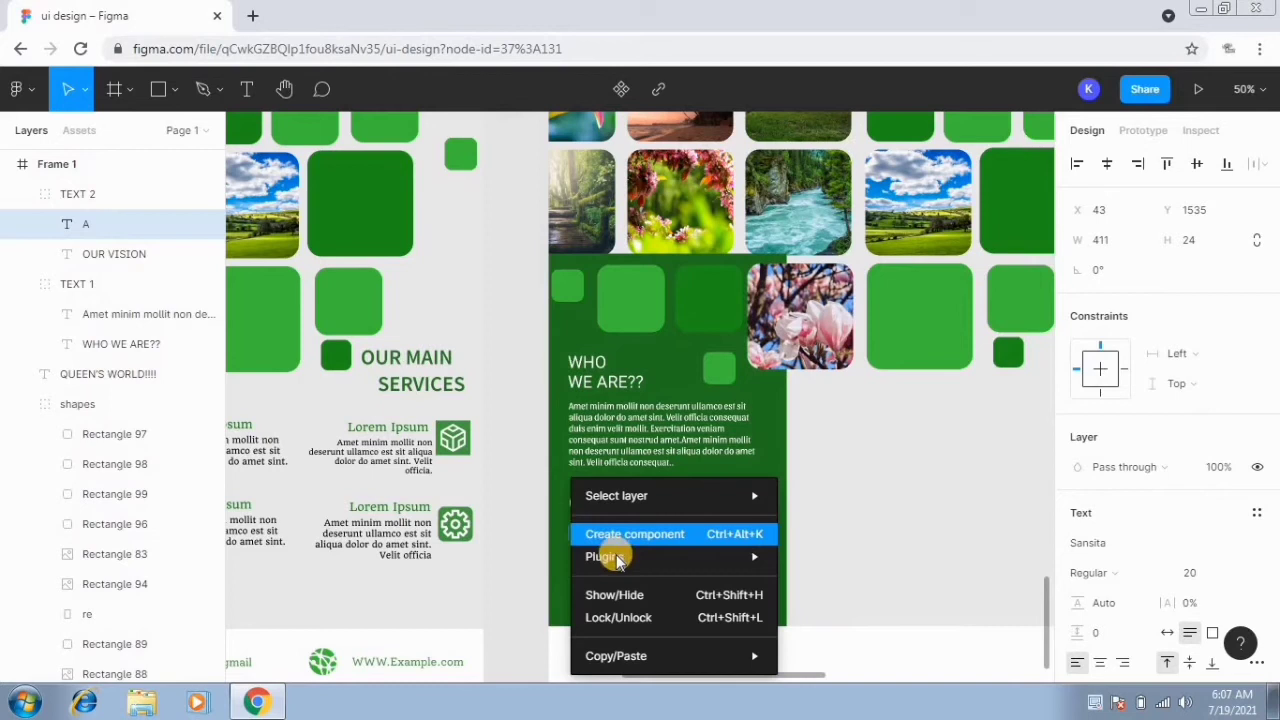
mouse_move(605, 556)
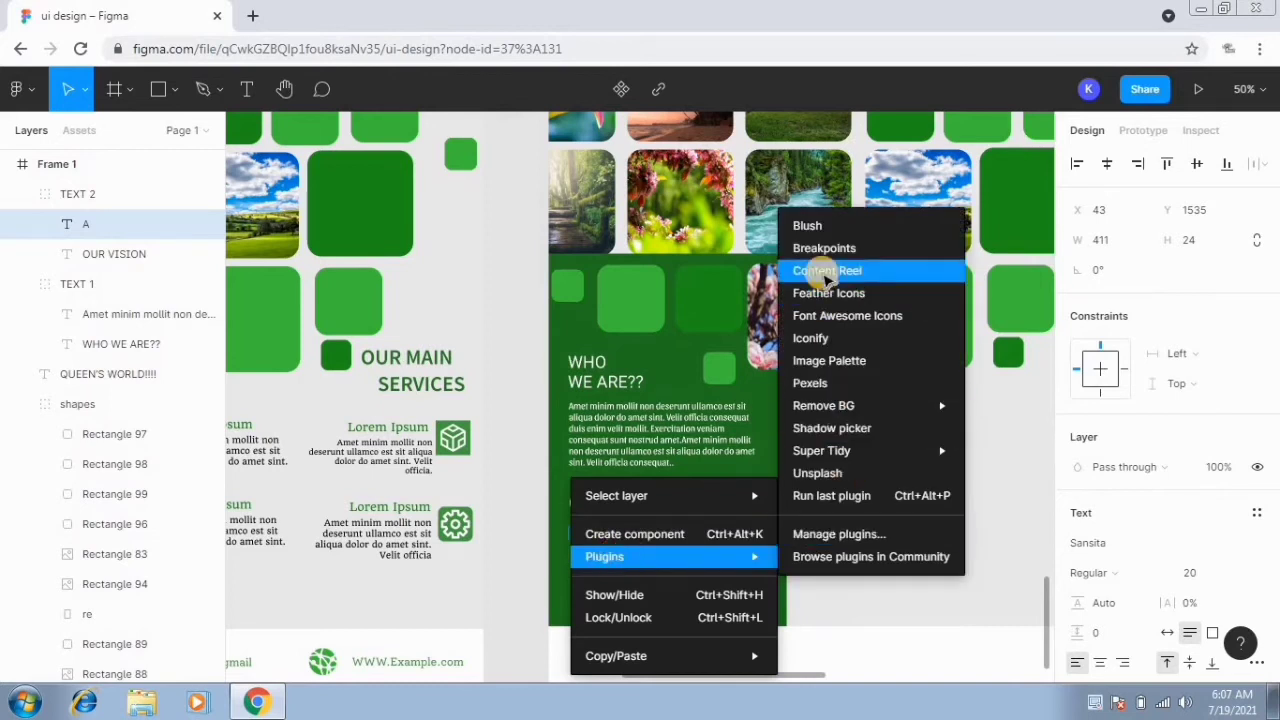
click(838, 272)
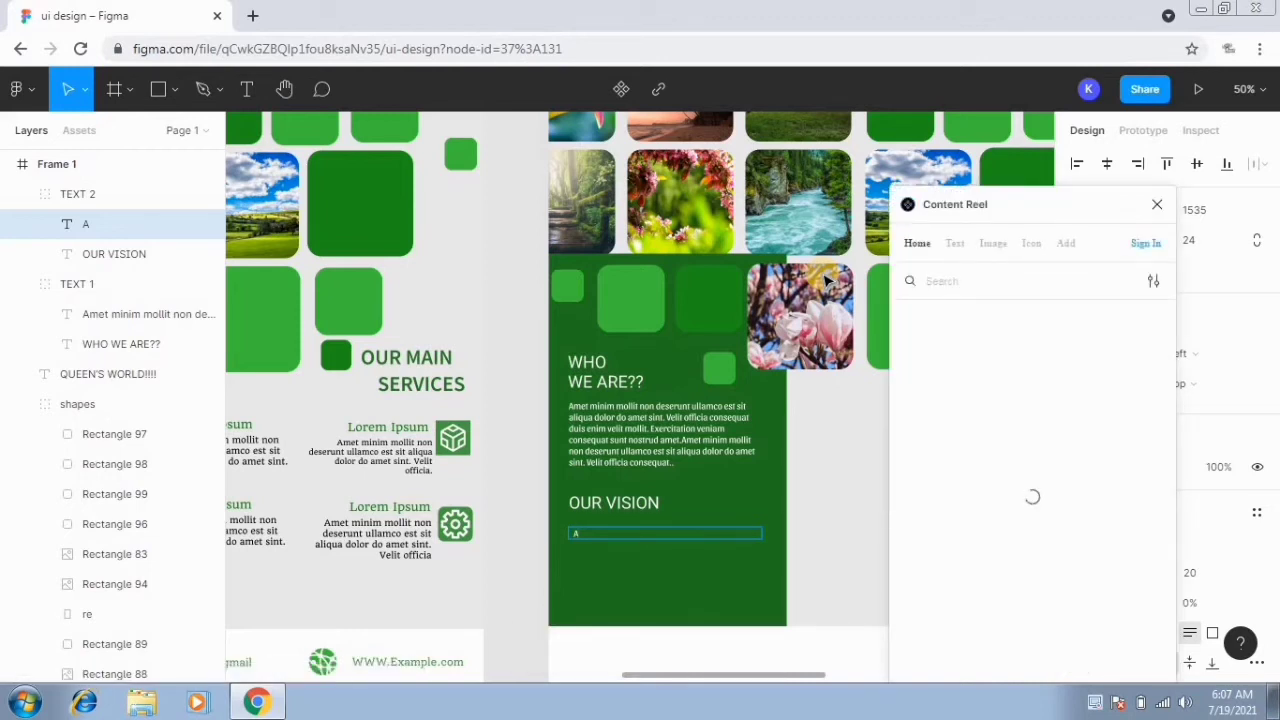
click(955, 243)
drag(1062, 207, 1036, 177)
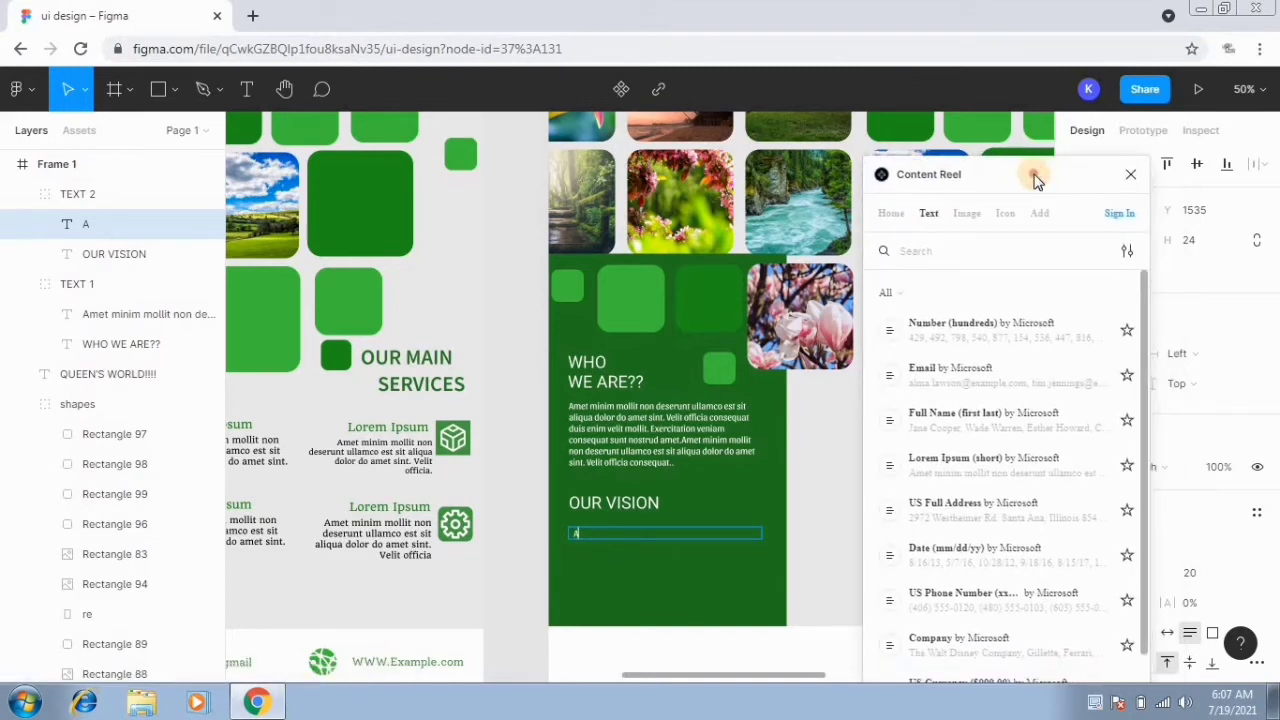
click(986, 462)
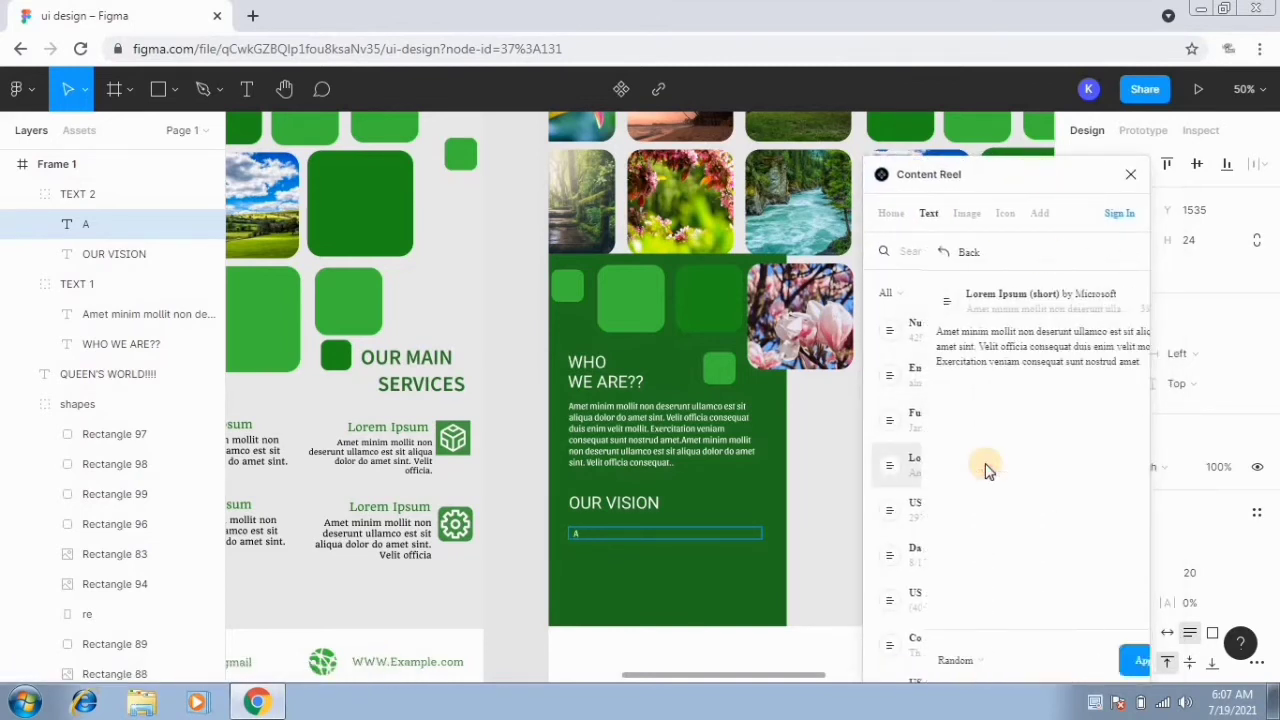
click(995, 347)
click(1105, 660)
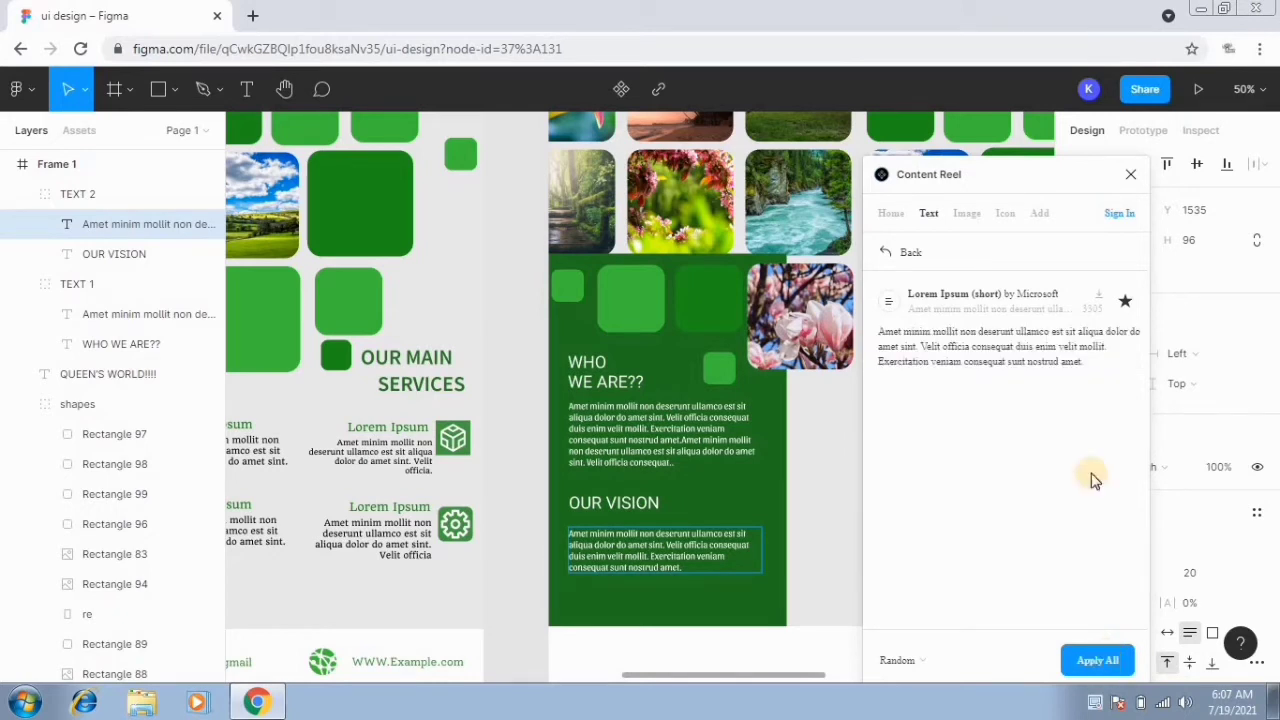
click(1131, 176)
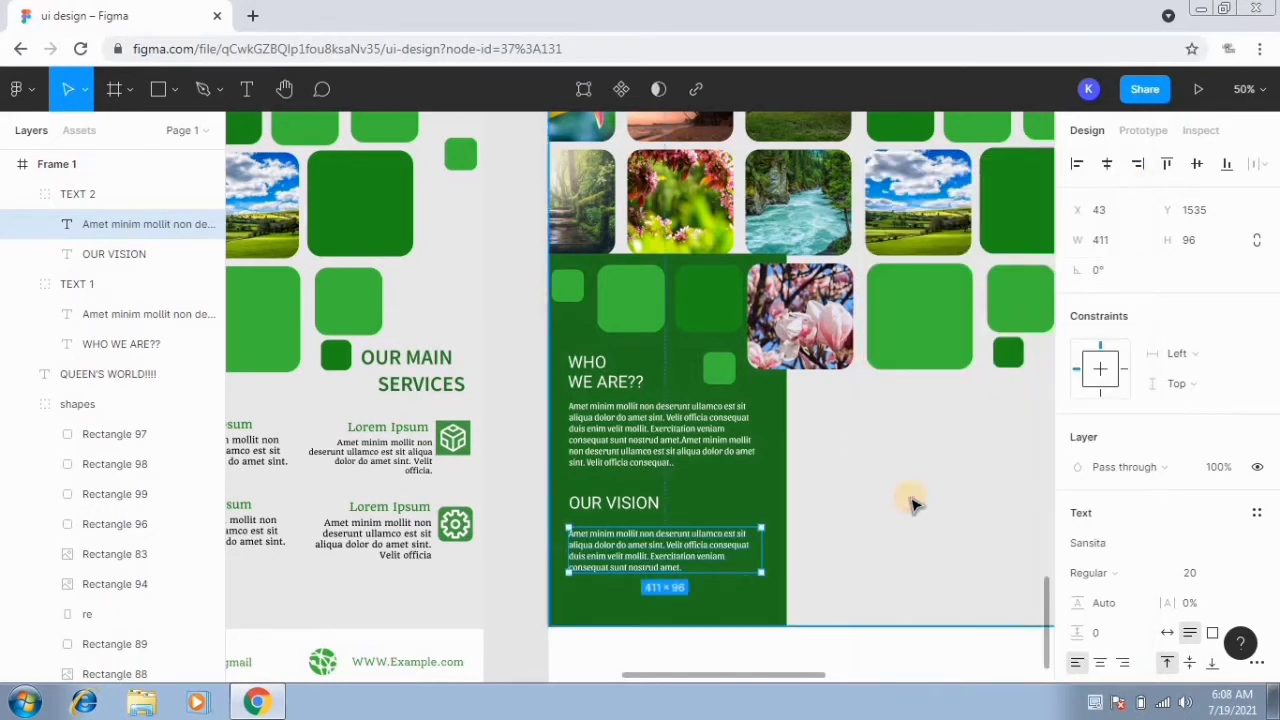
Step: Examine the font and size of the OUR VISION paragraph and its heading in Frame 1
click(820, 591)
double_click(660, 531)
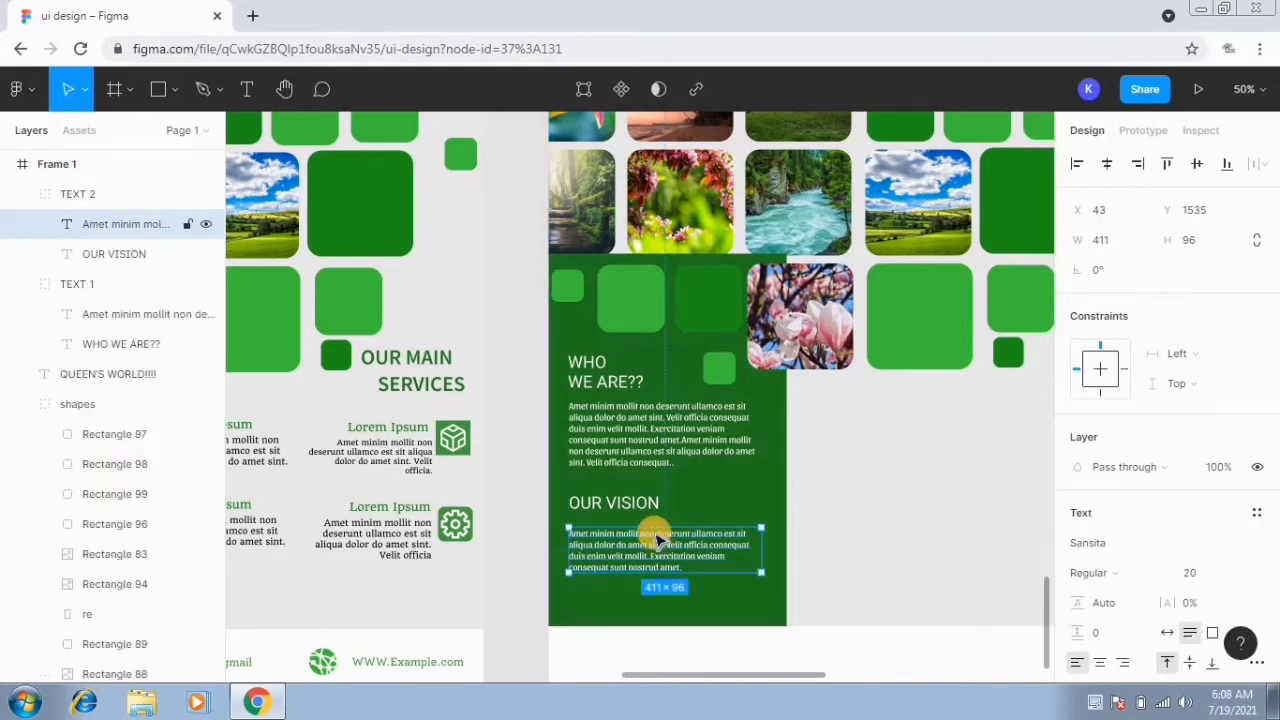
click(645, 516)
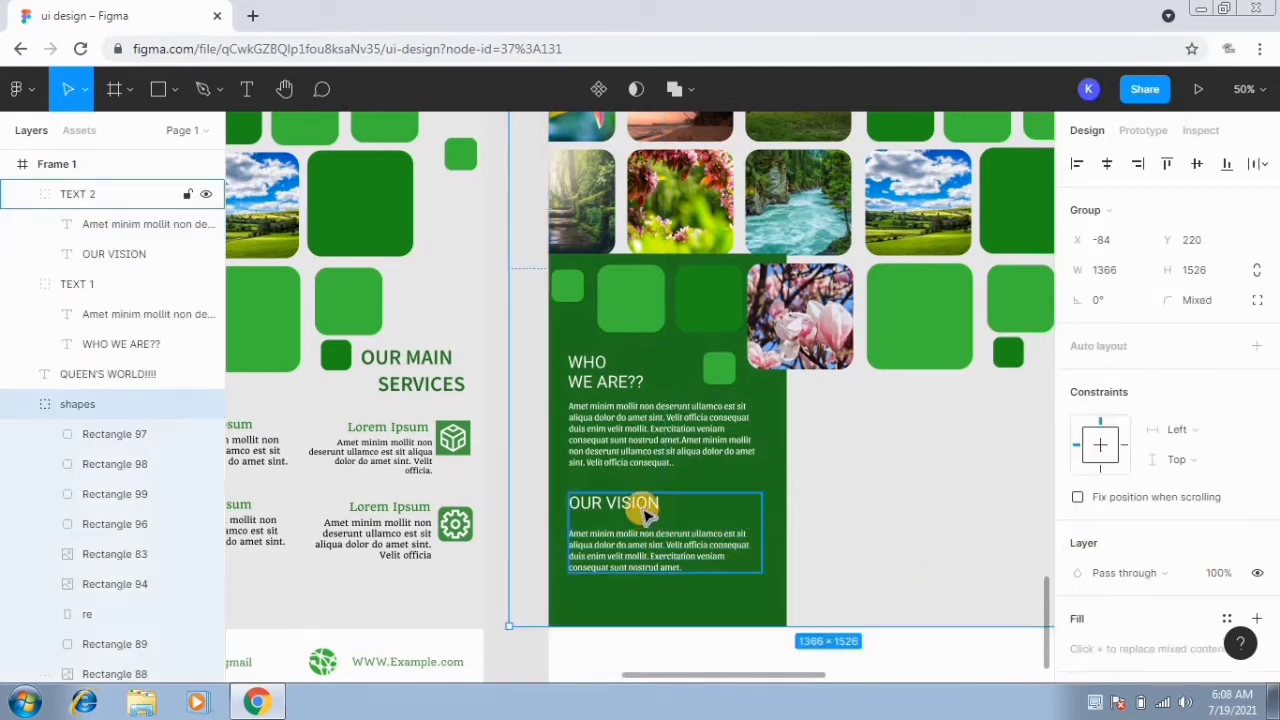
double_click(643, 508)
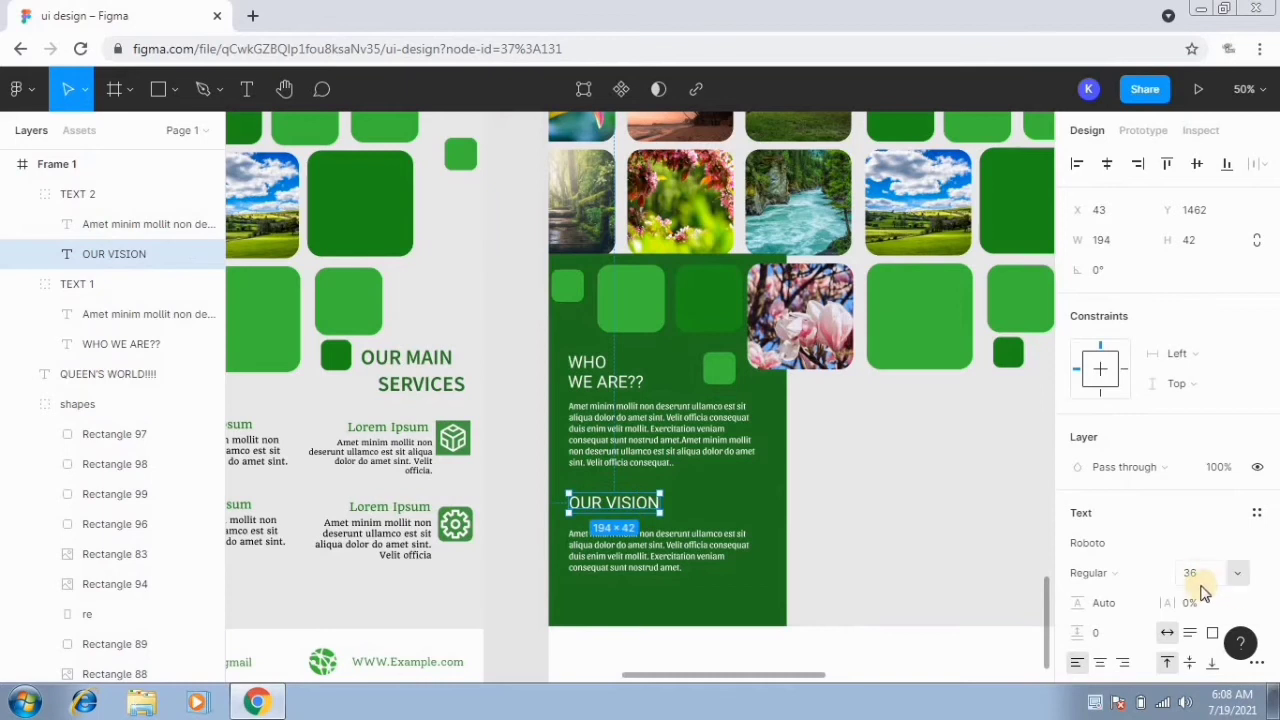
click(883, 521)
Step: Copy the OUR MAIN SERVICES heading from the GREEN WORLD poster to the matching spot in Frame 1 and check its font
key(minus)
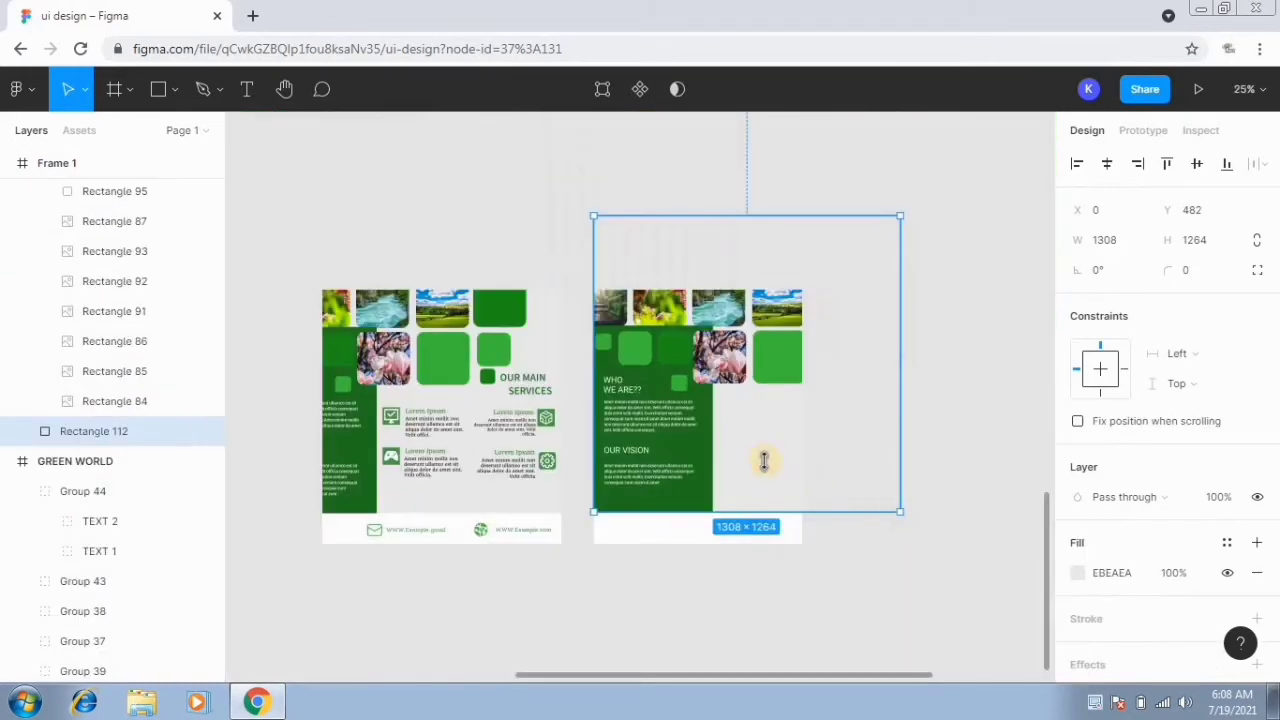
click(840, 595)
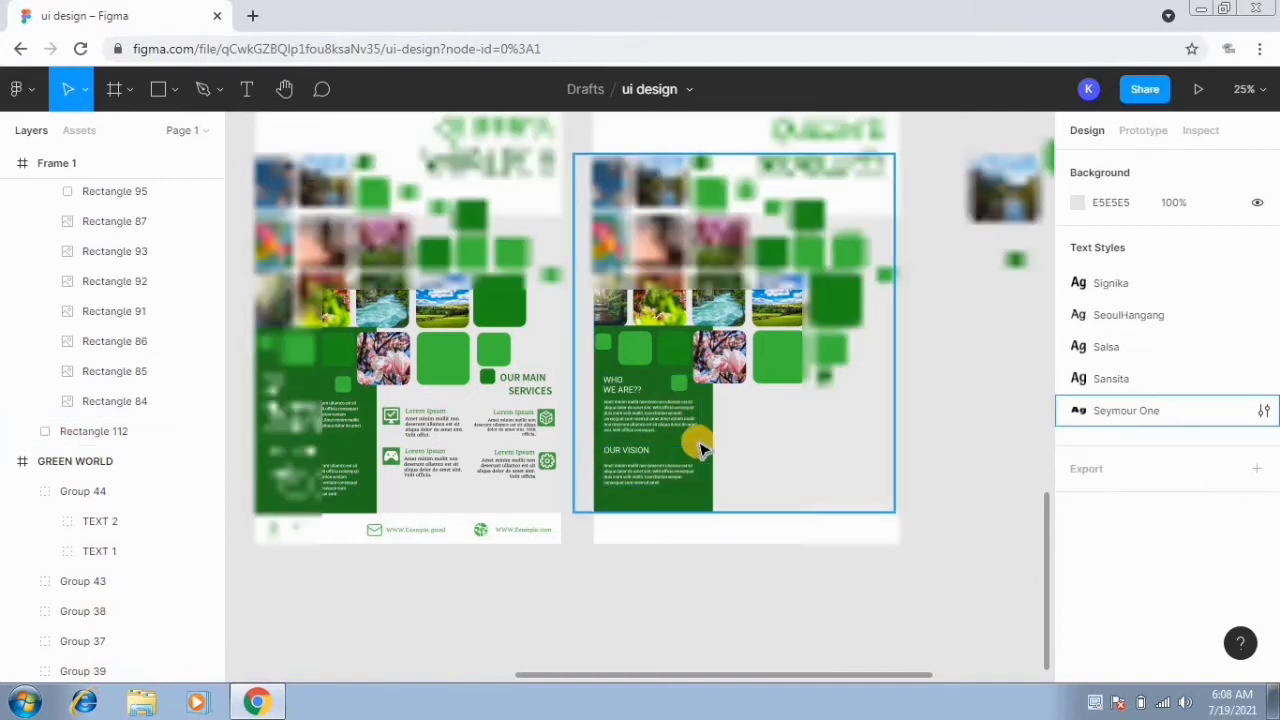
drag(695, 443, 711, 503)
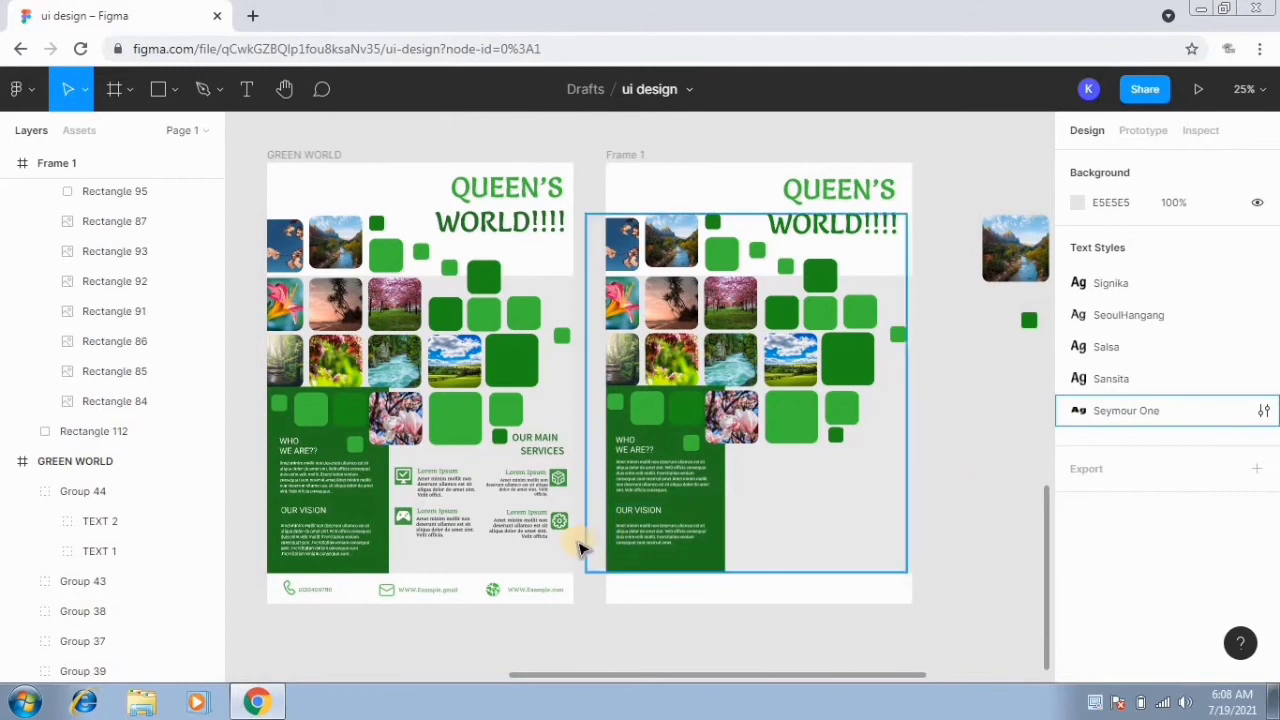
click(545, 451)
drag(885, 460, 885, 450)
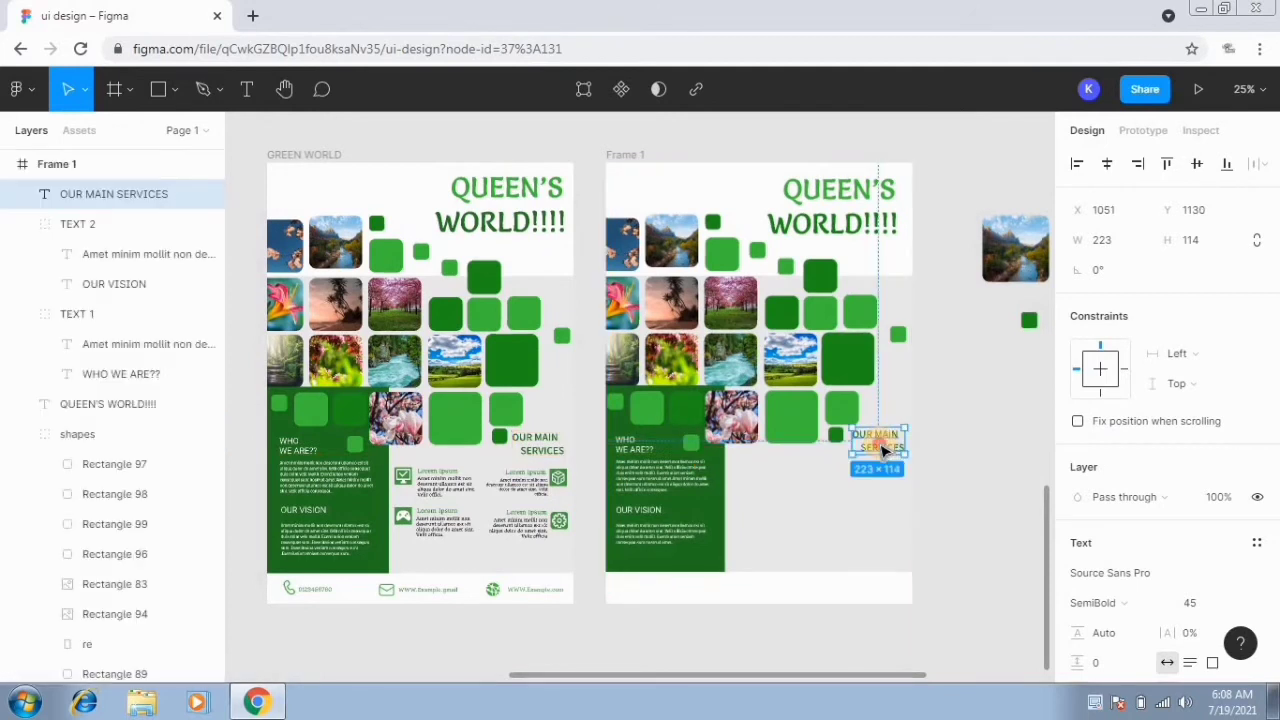
click(1120, 573)
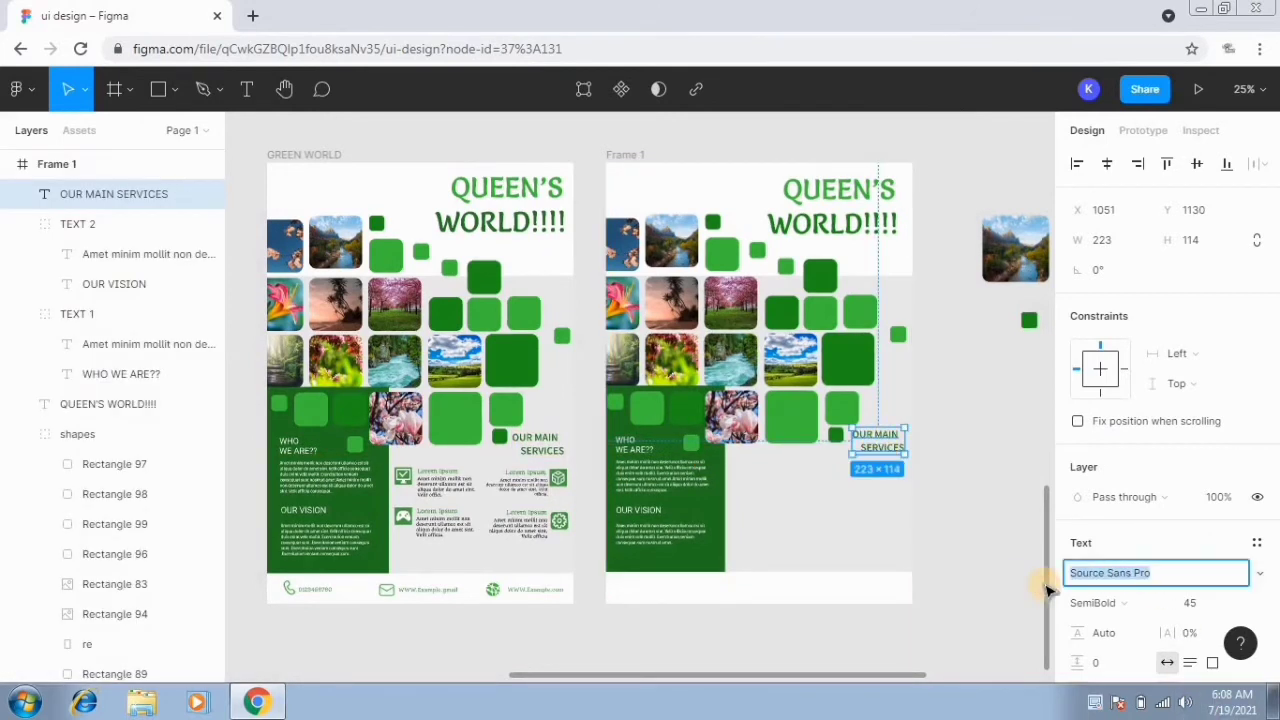
click(862, 507)
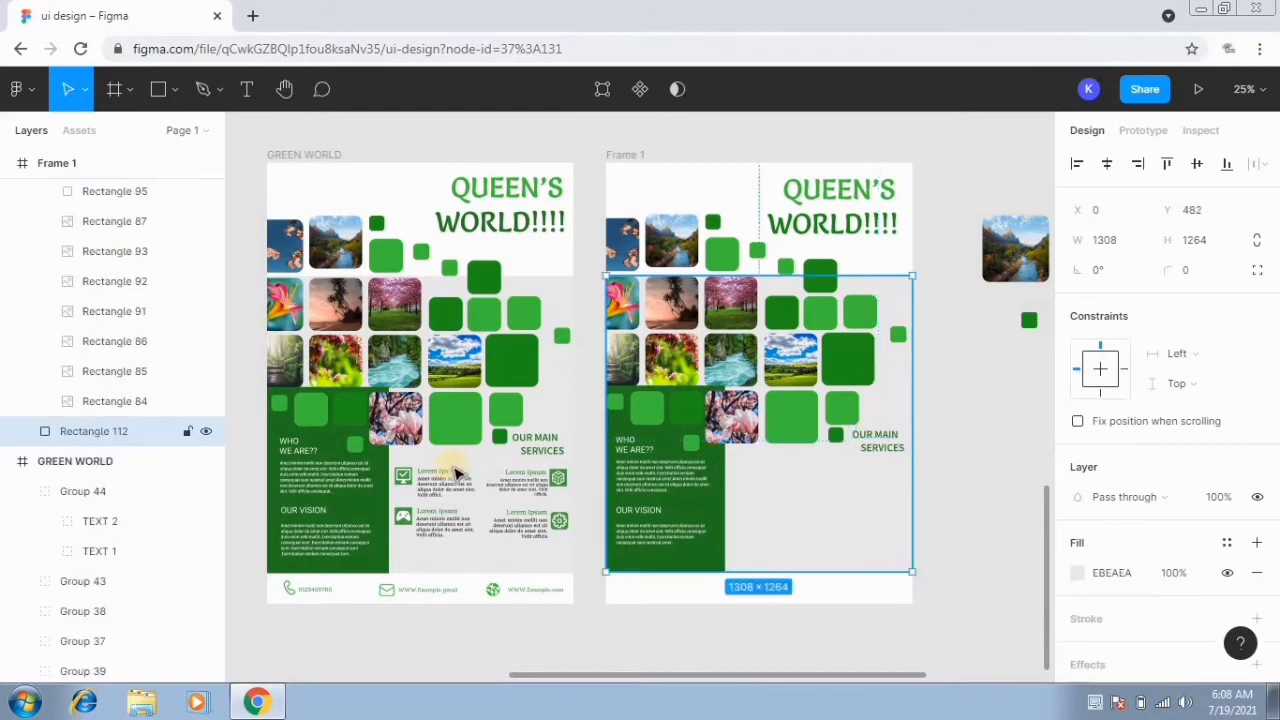
Step: Search the Iconify plugin for SETTINGS icons
right_click(828, 488)
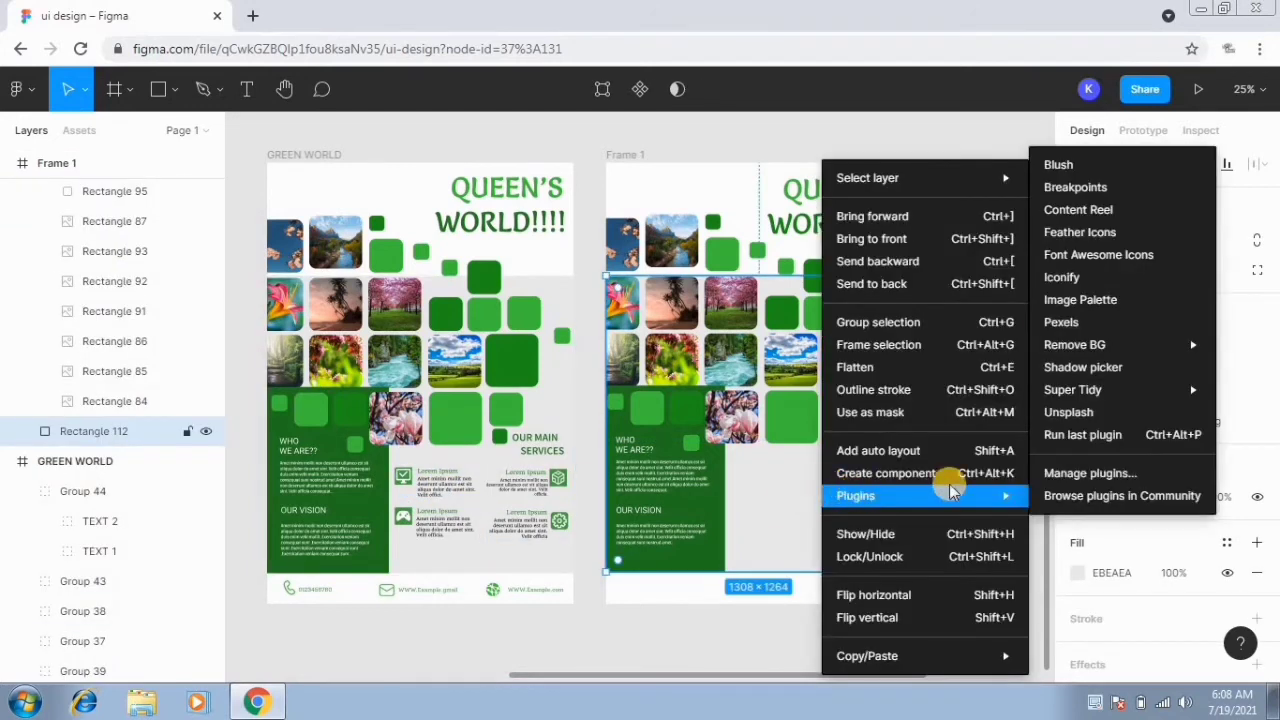
mouse_move(1000, 496)
click(1081, 286)
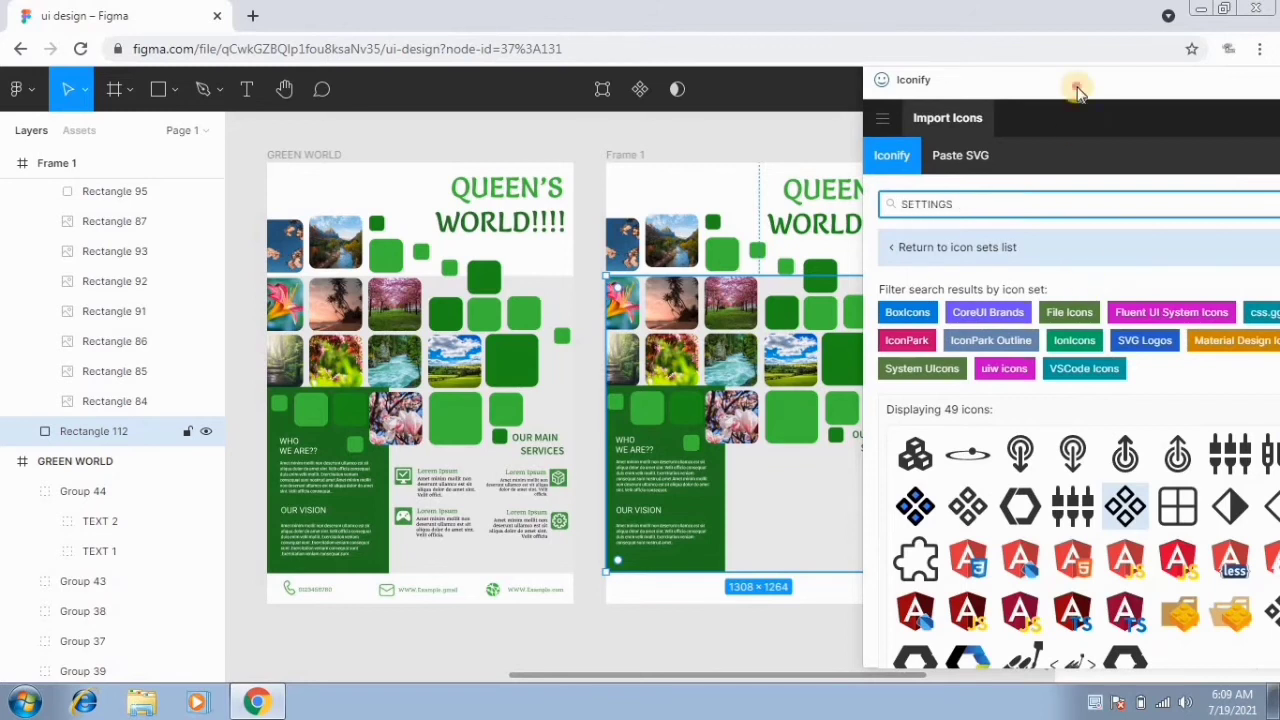
drag(1077, 89, 916, 51)
key(Return)
click(1262, 210)
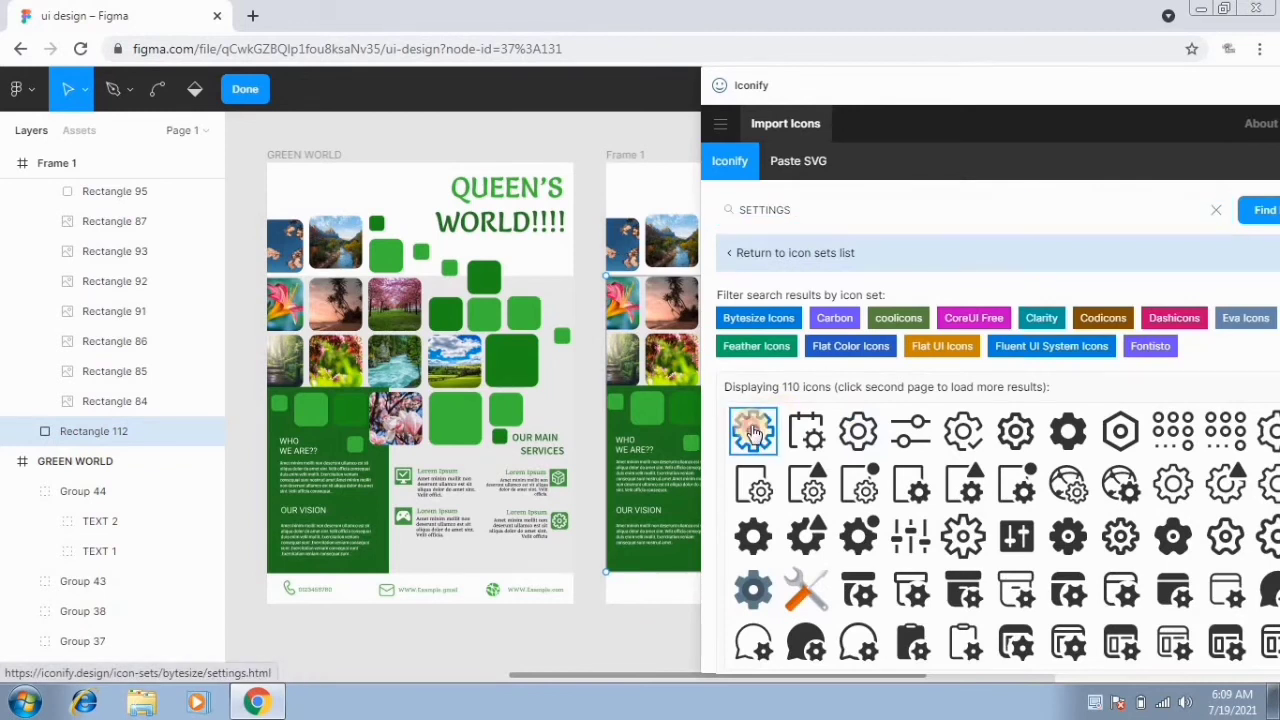
Step: Import the Bytesize settings gear icon into Frame 1 and close the Iconify plugin
drag(1003, 86, 960, 152)
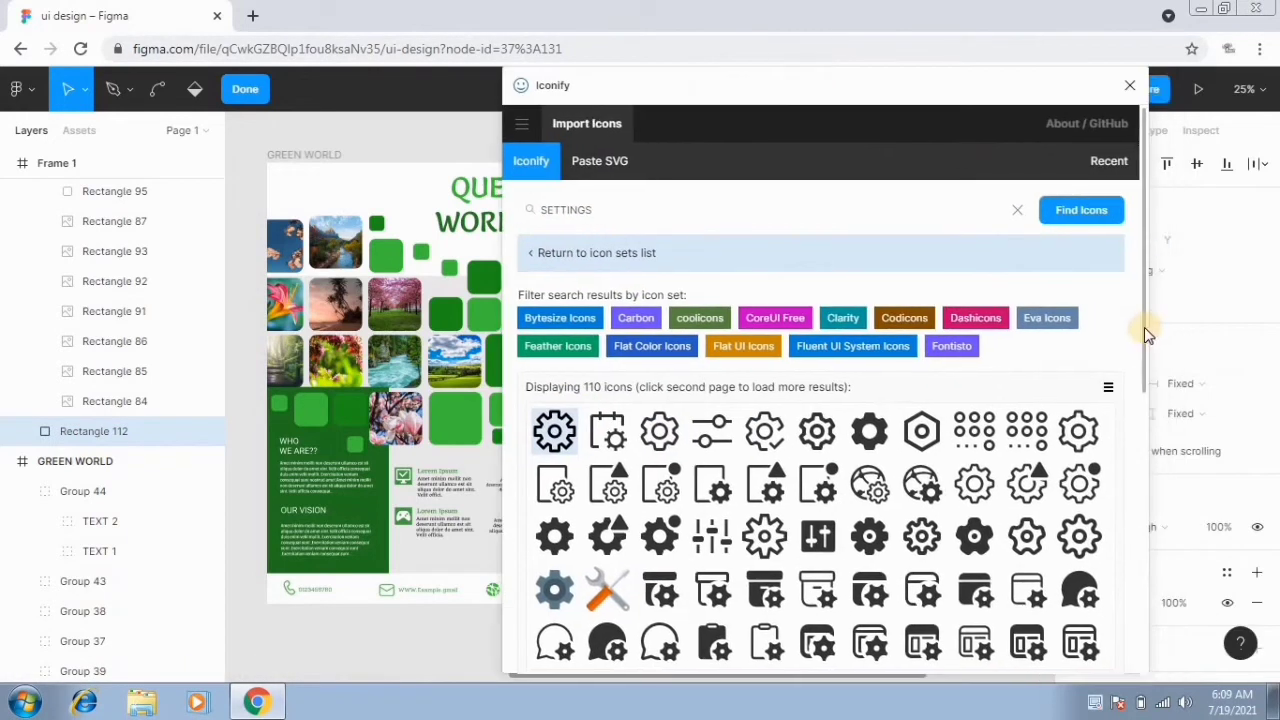
drag(1144, 327, 1146, 603)
click(1100, 635)
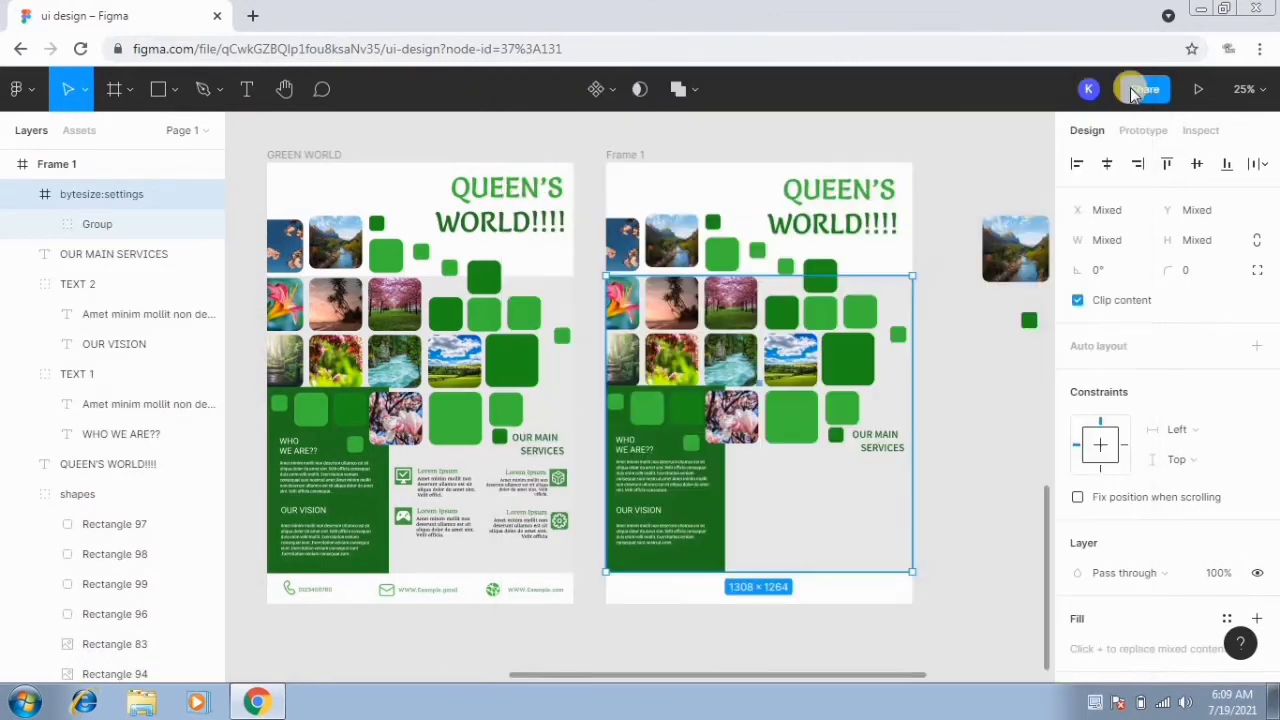
click(1129, 88)
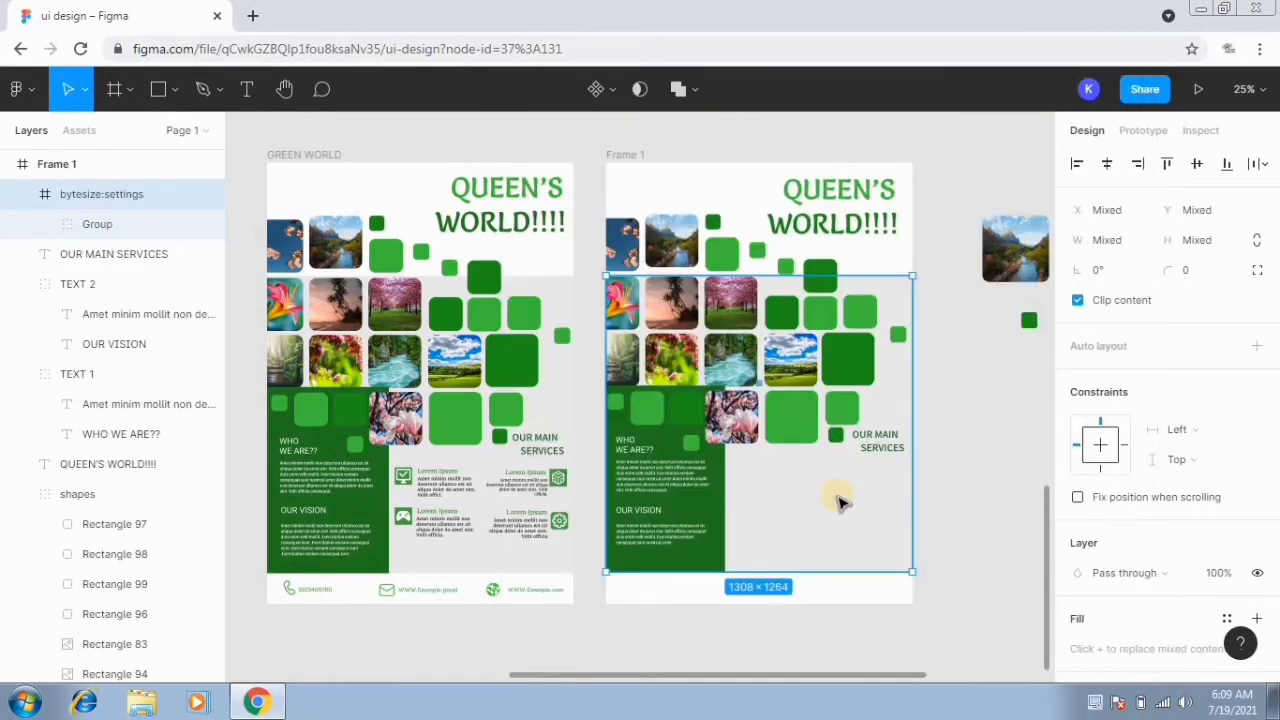
Step: Resize the imported gear icon to 121 × 121 and move it onto the empty grey area beside the dark green rectangle, at about X 620, Y 1374
click(68, 197)
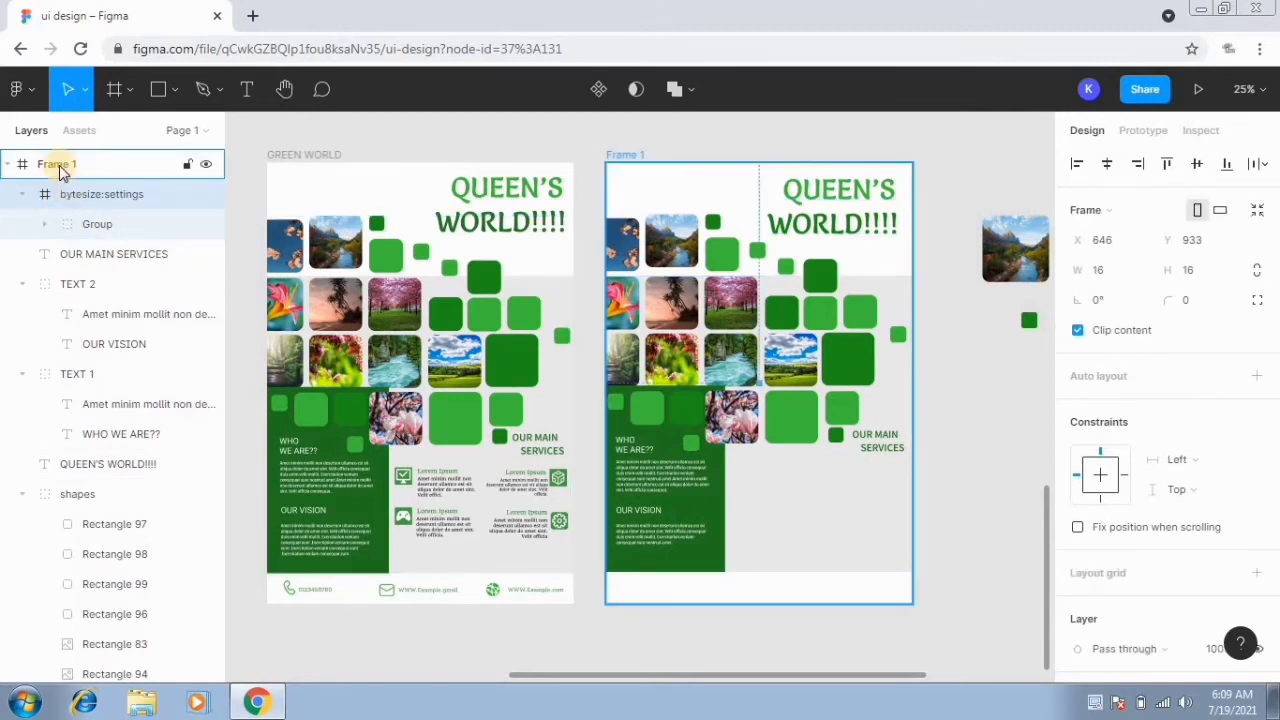
click(17, 199)
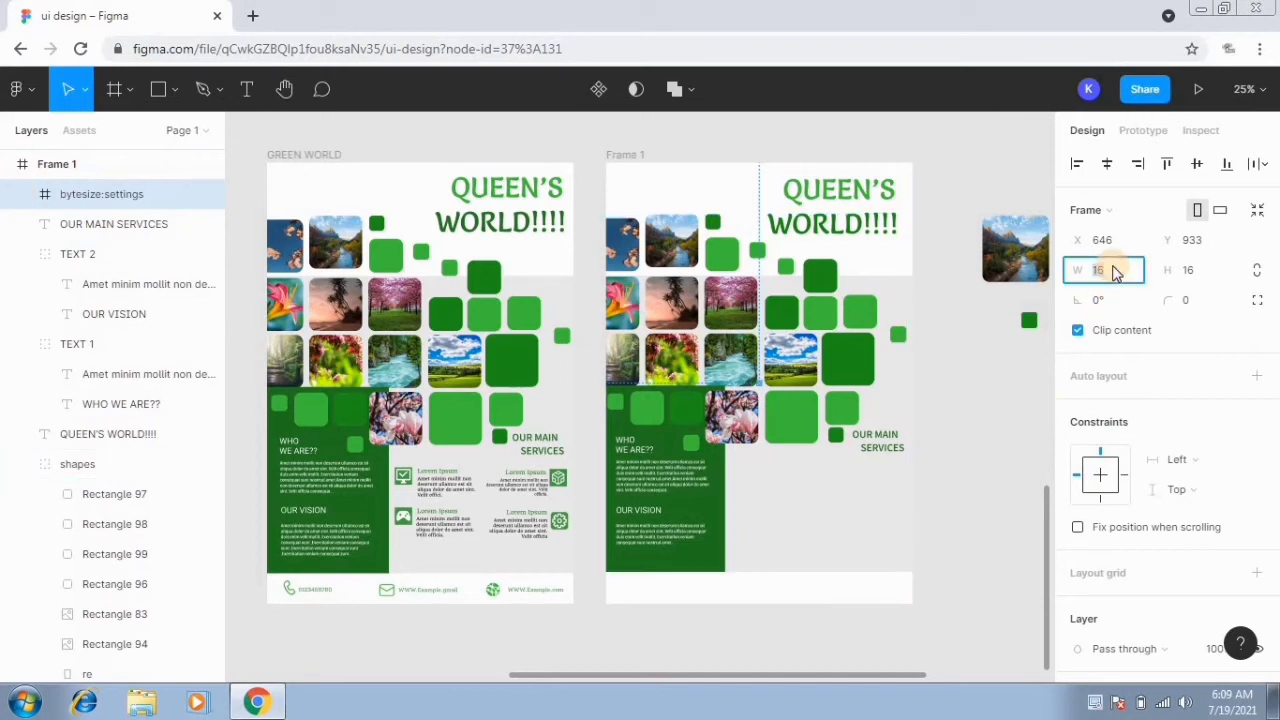
text(121)
click(1196, 277)
key(Return)
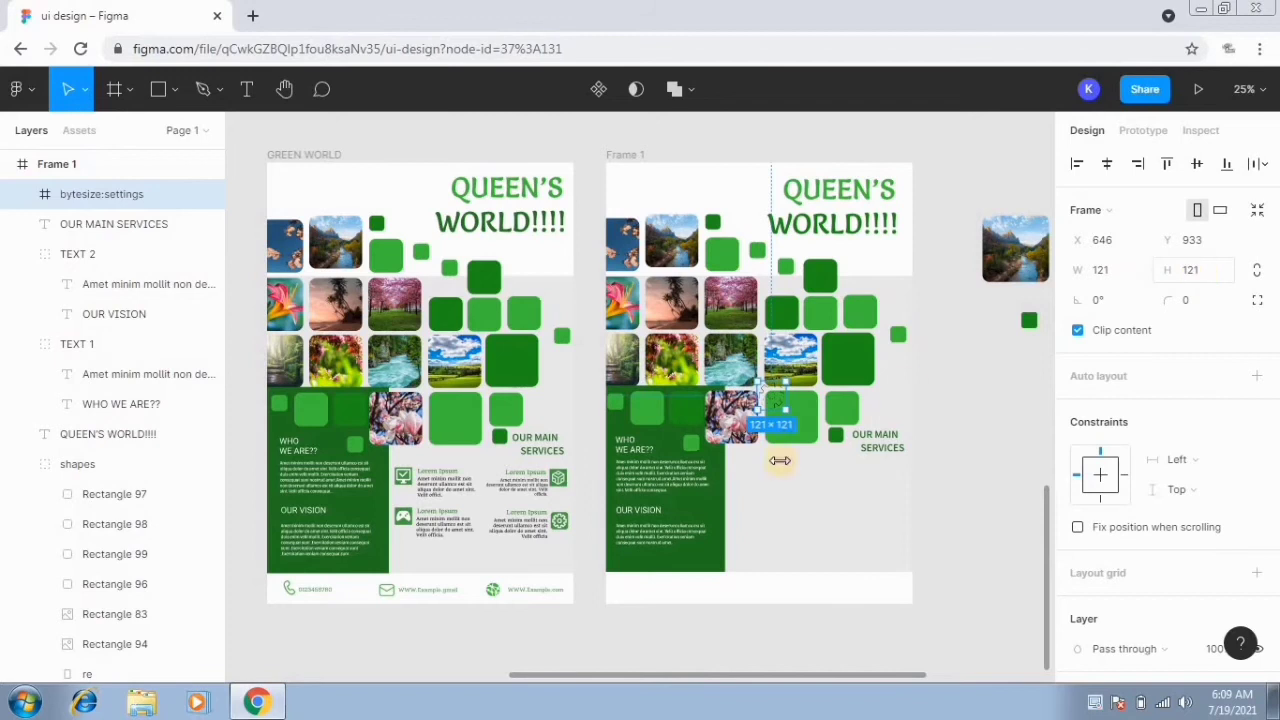
drag(776, 408, 766, 494)
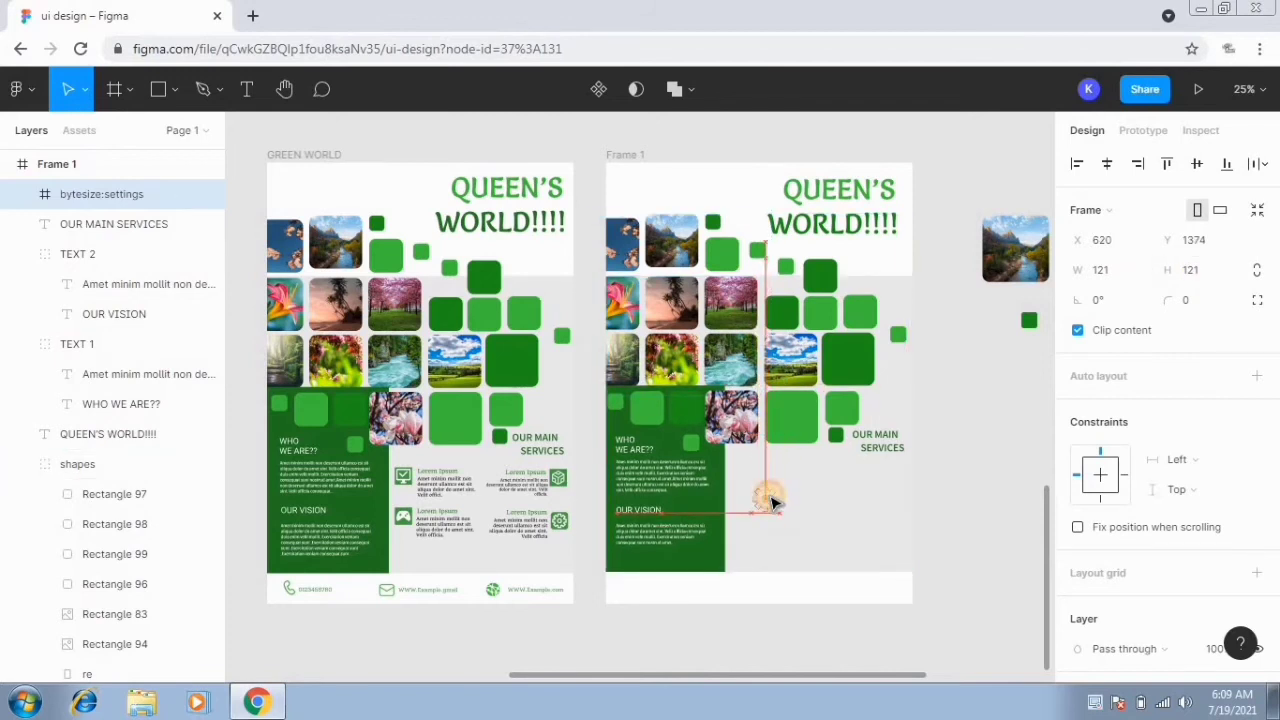
Step: Give the gear icon's vector group a white FFFFFF stroke with a weight of 5
click(25, 196)
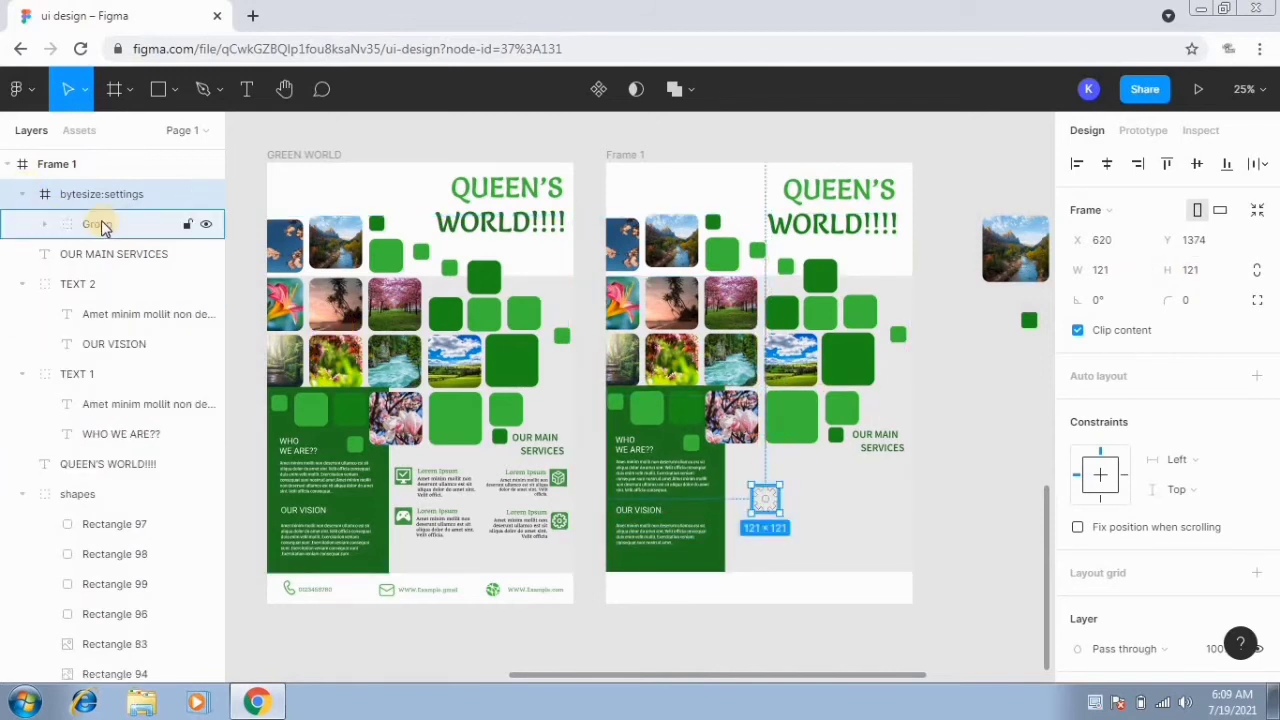
click(59, 224)
click(45, 224)
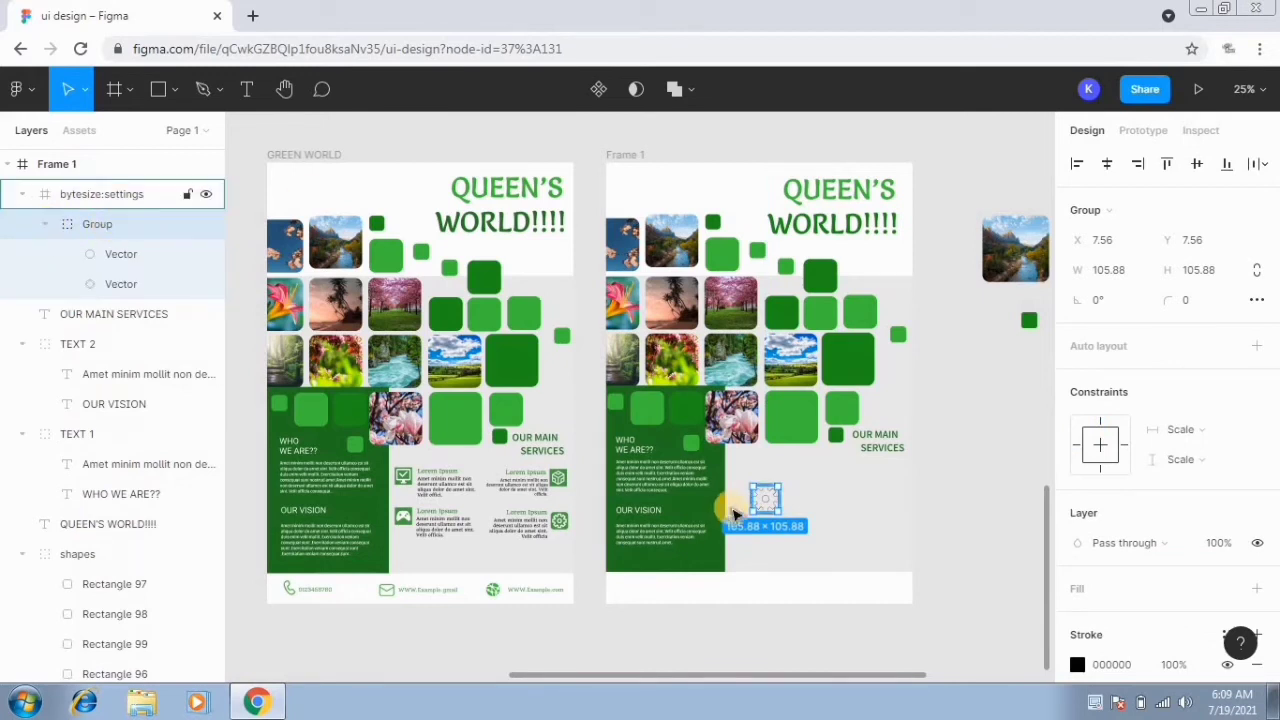
scroll(1270, 525, down, 3)
click(1077, 414)
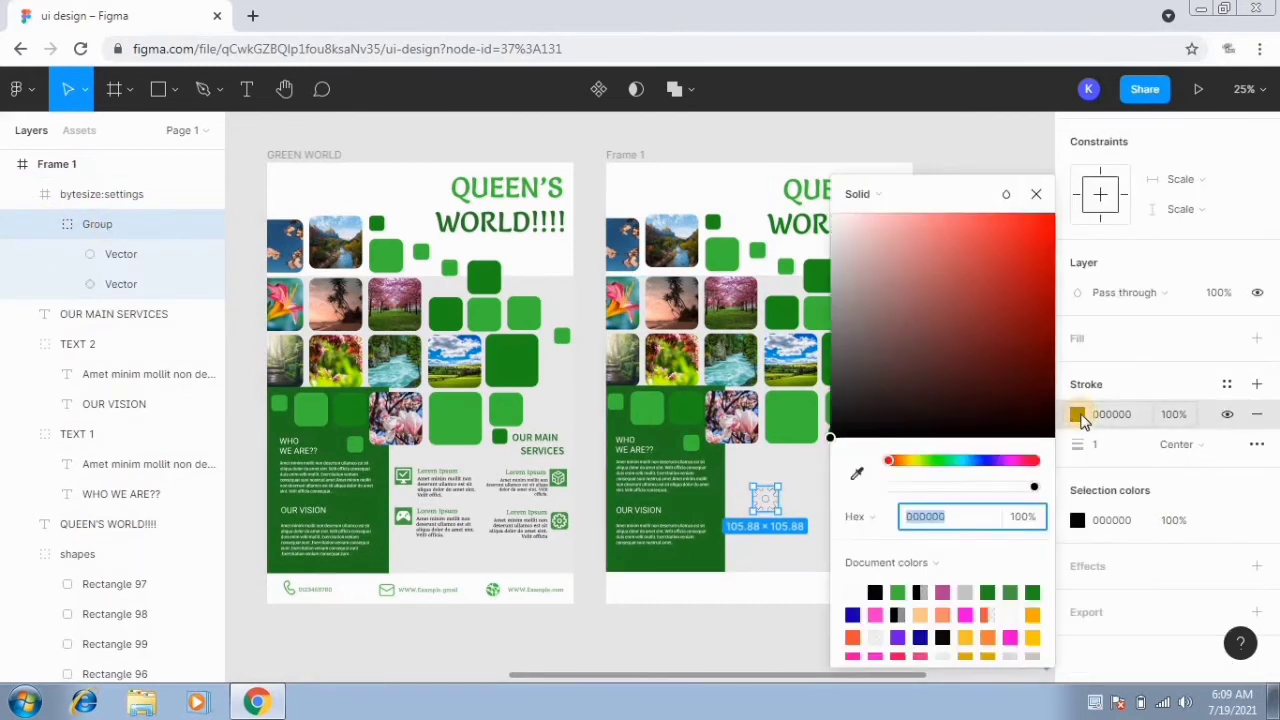
click(831, 216)
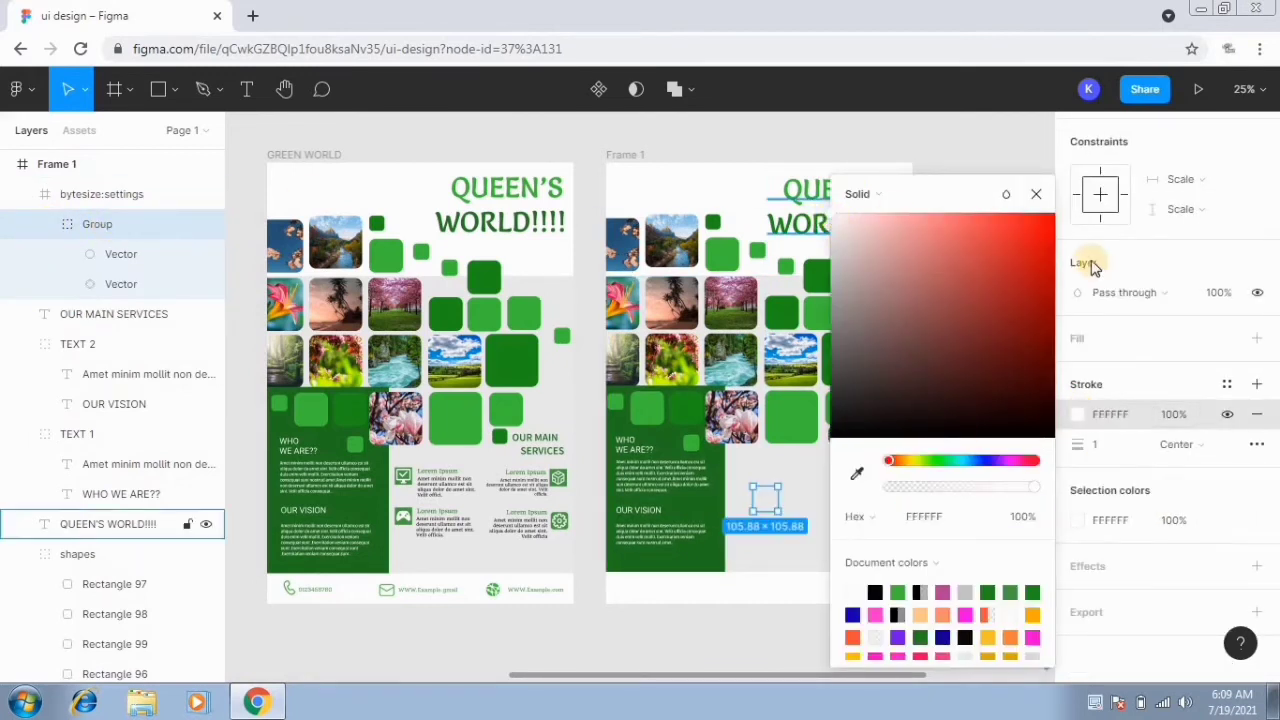
click(1036, 196)
click(1115, 445)
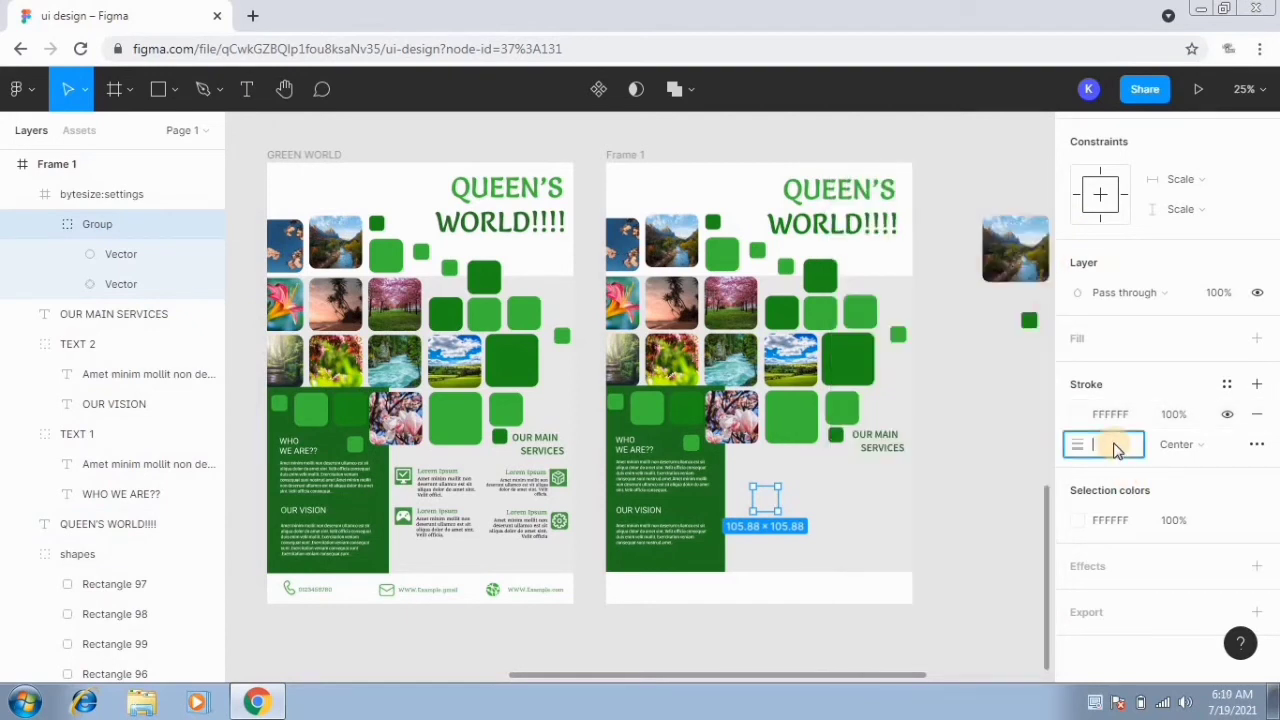
key(Return)
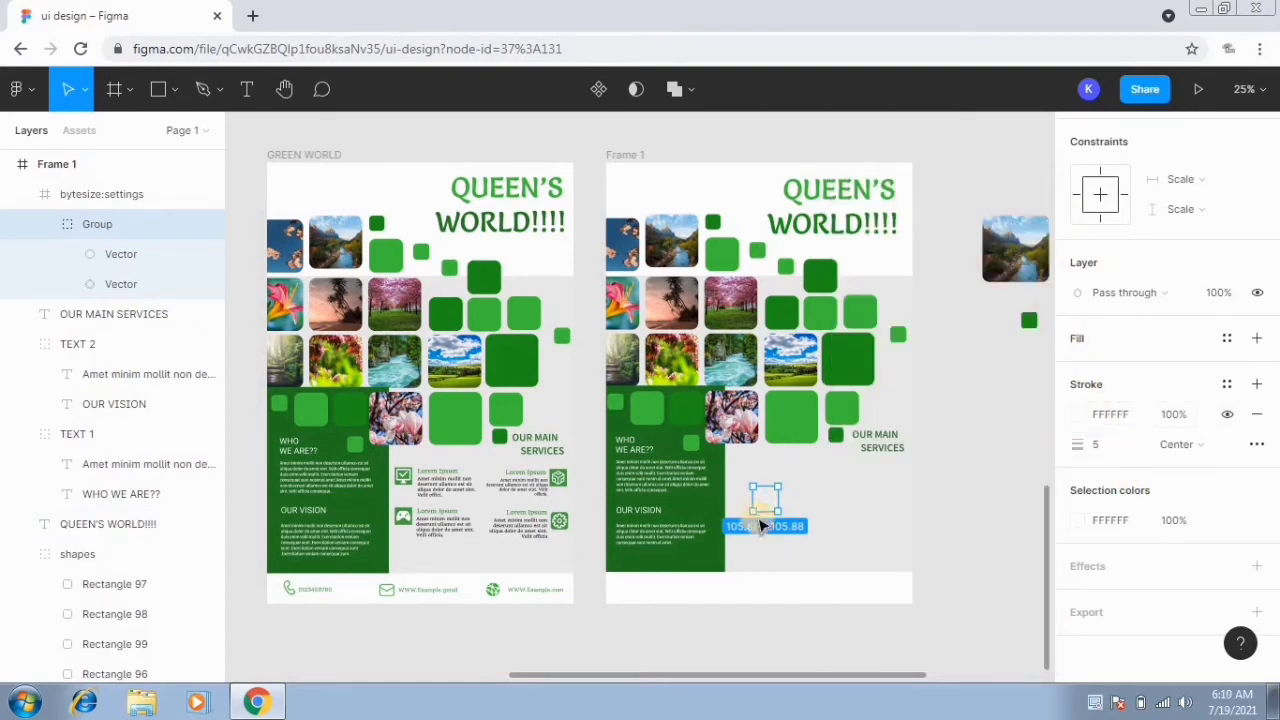
click(755, 536)
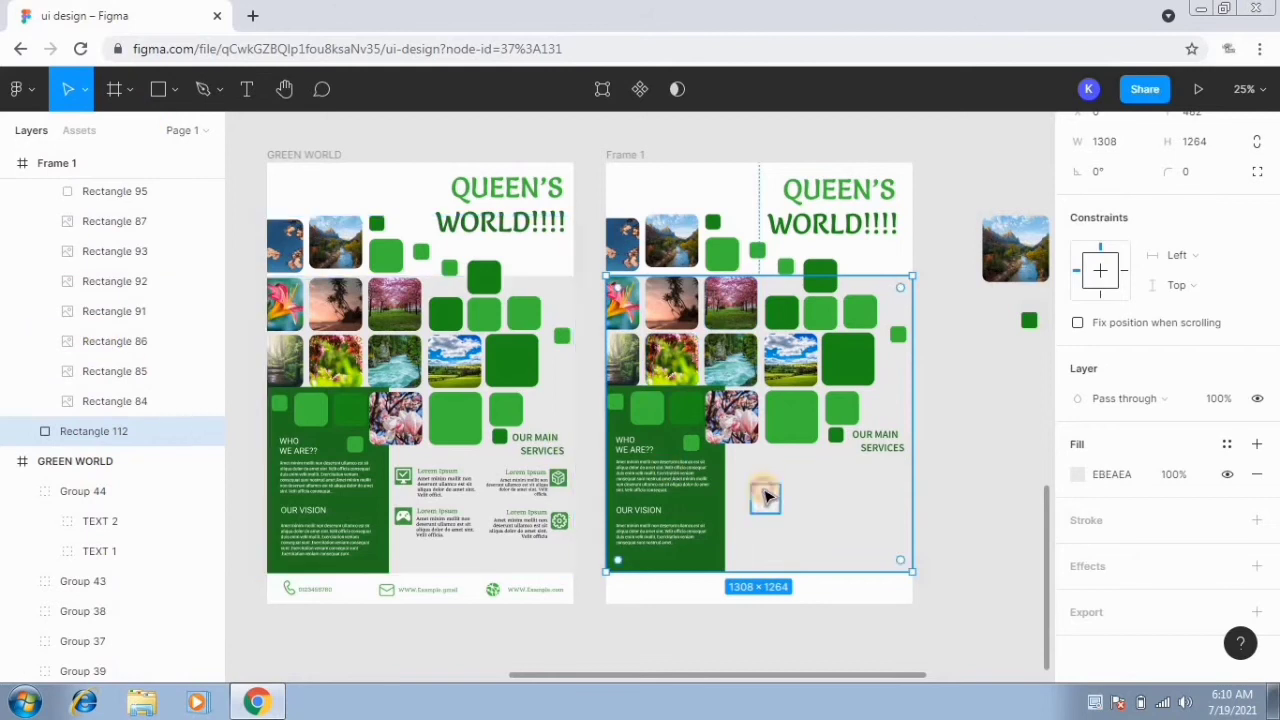
Step: Make the gear icon frame's hidden fill visible and set it to the solid green 39B736
click(765, 497)
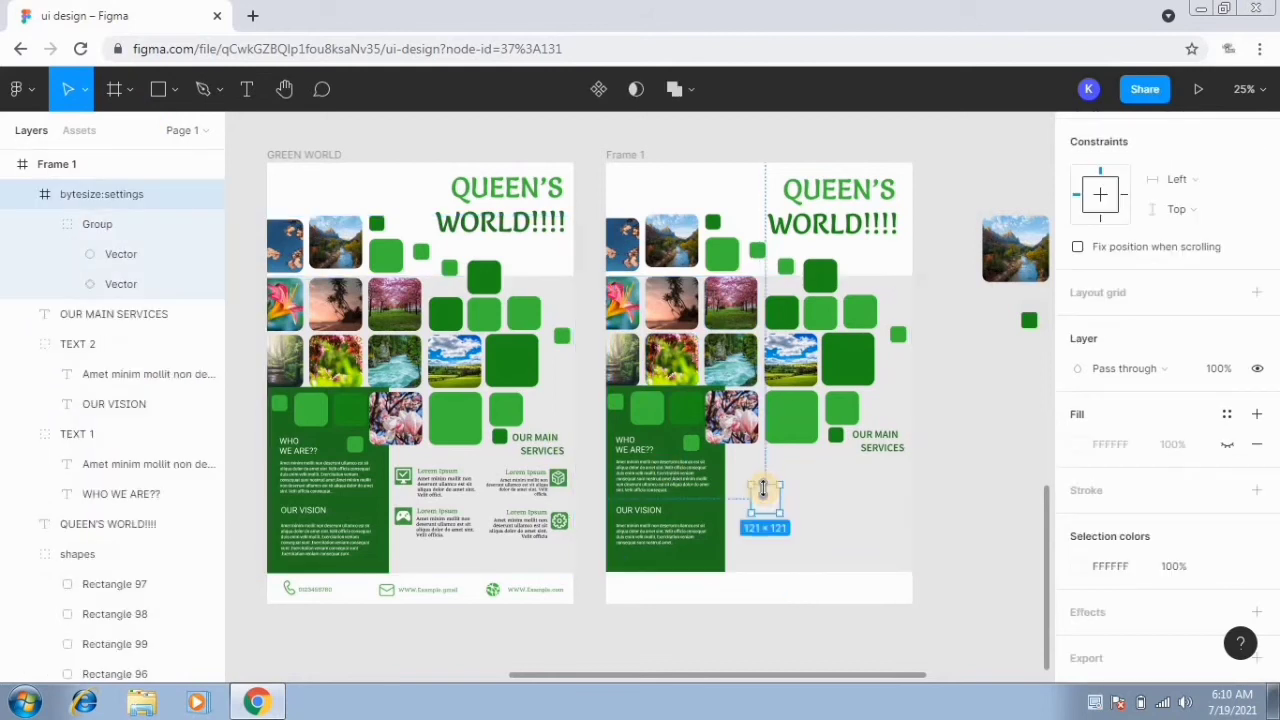
click(1228, 446)
click(1078, 446)
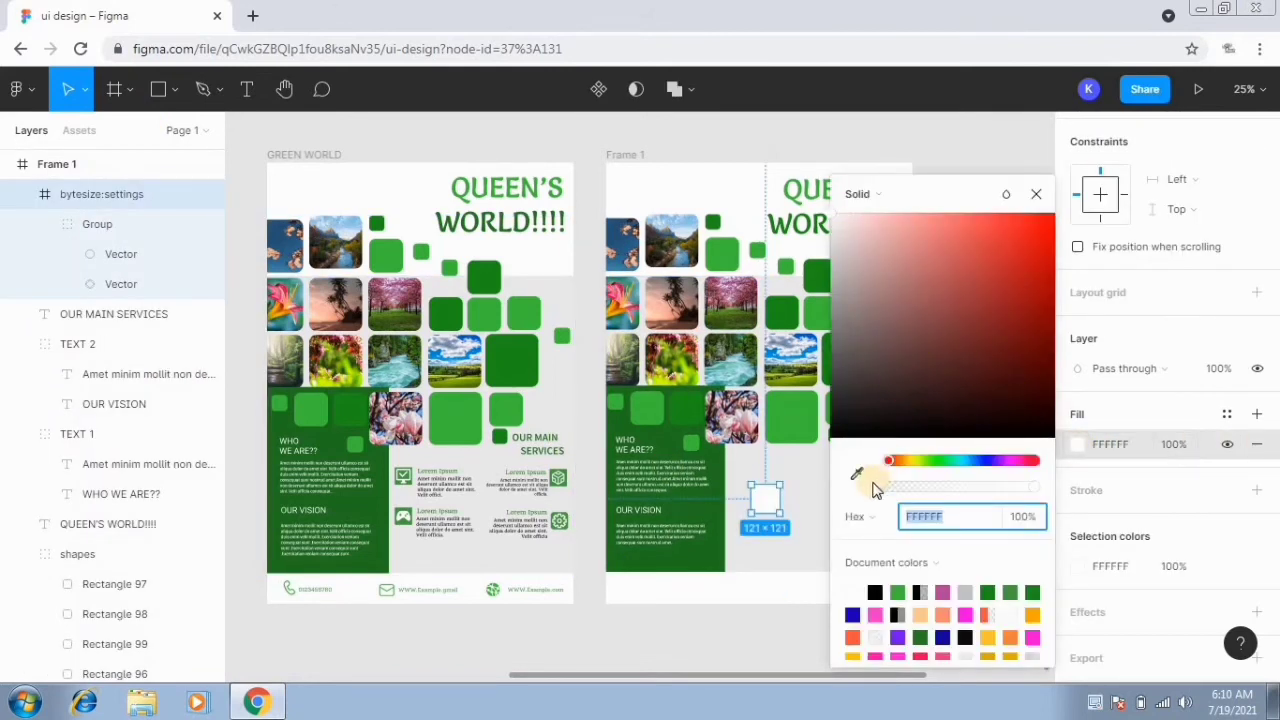
click(900, 593)
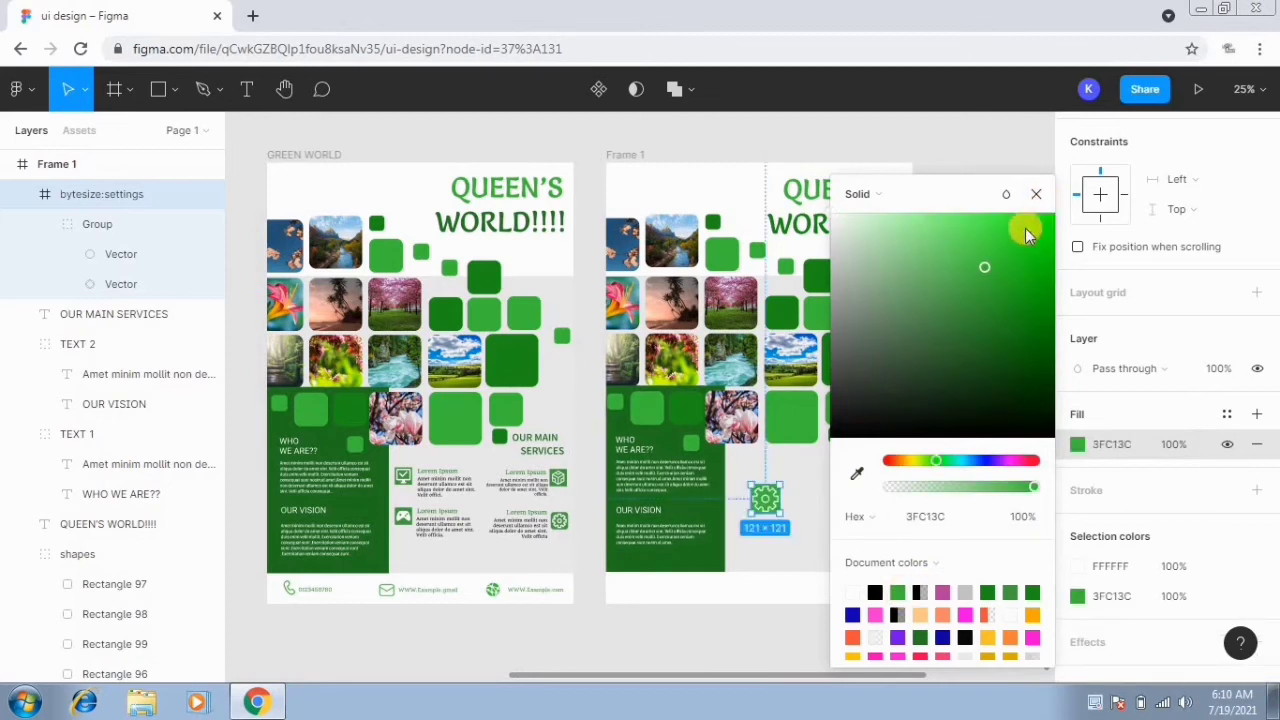
drag(984, 267, 988, 276)
click(1035, 199)
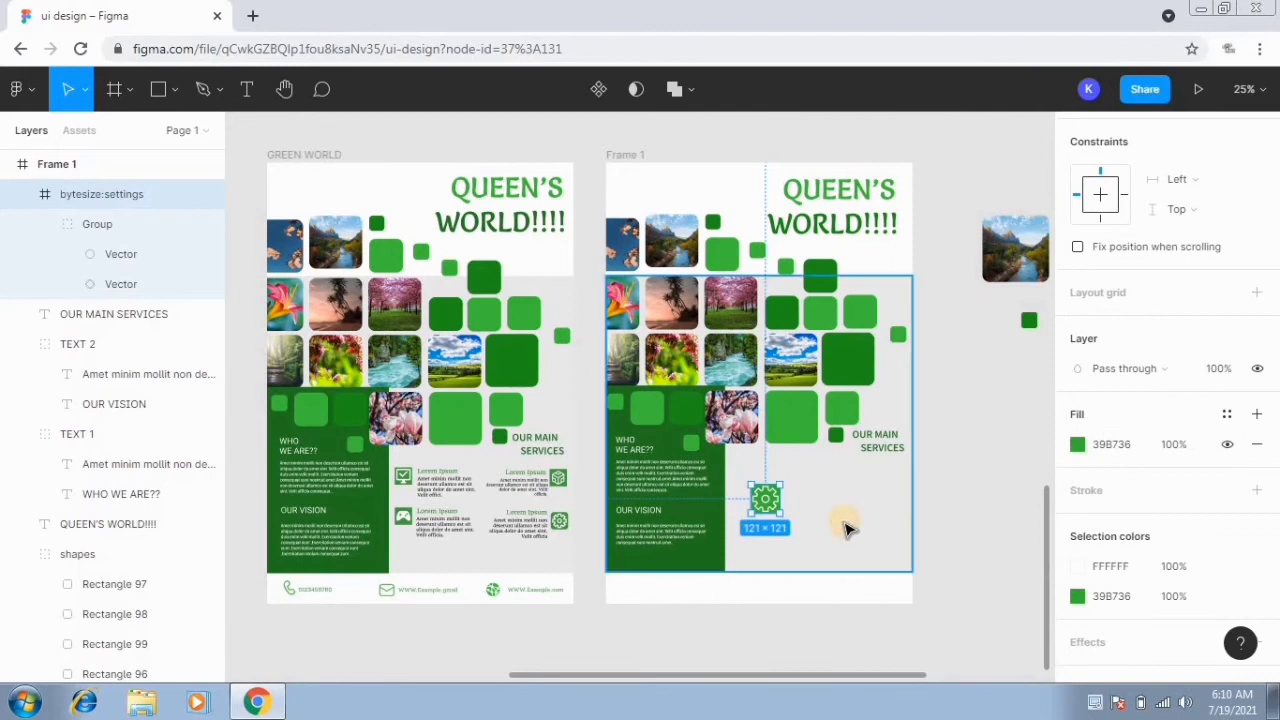
Step: Shrink the white gear drawing so it sits centered inside its green square, and move the icon out of Frame 1 onto the empty canvas beside it
click(846, 523)
click(766, 503)
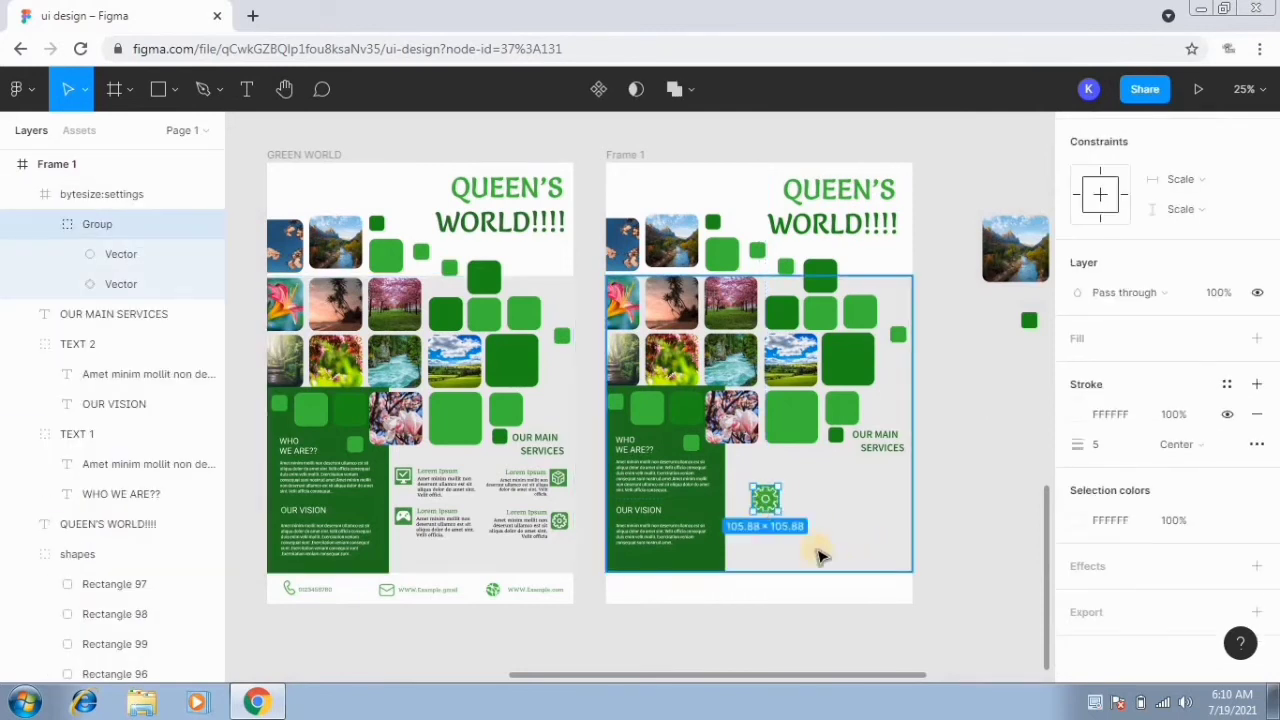
drag(778, 507, 768, 505)
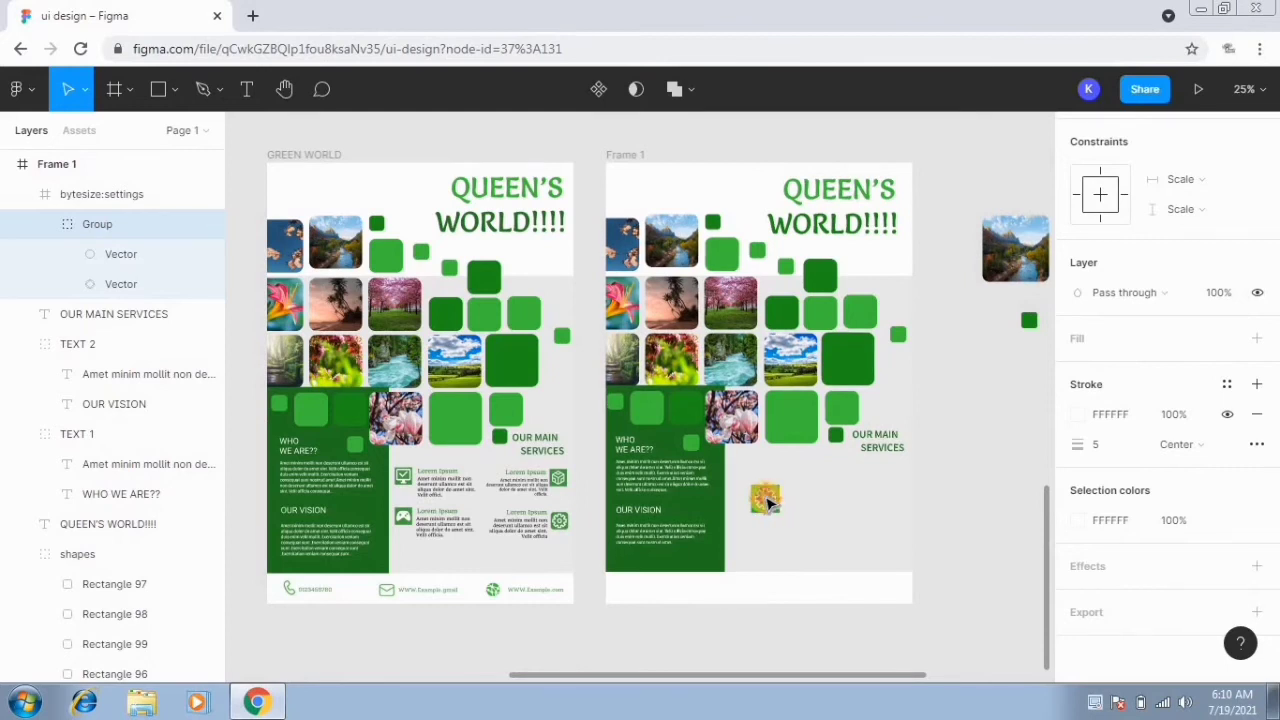
click(766, 490)
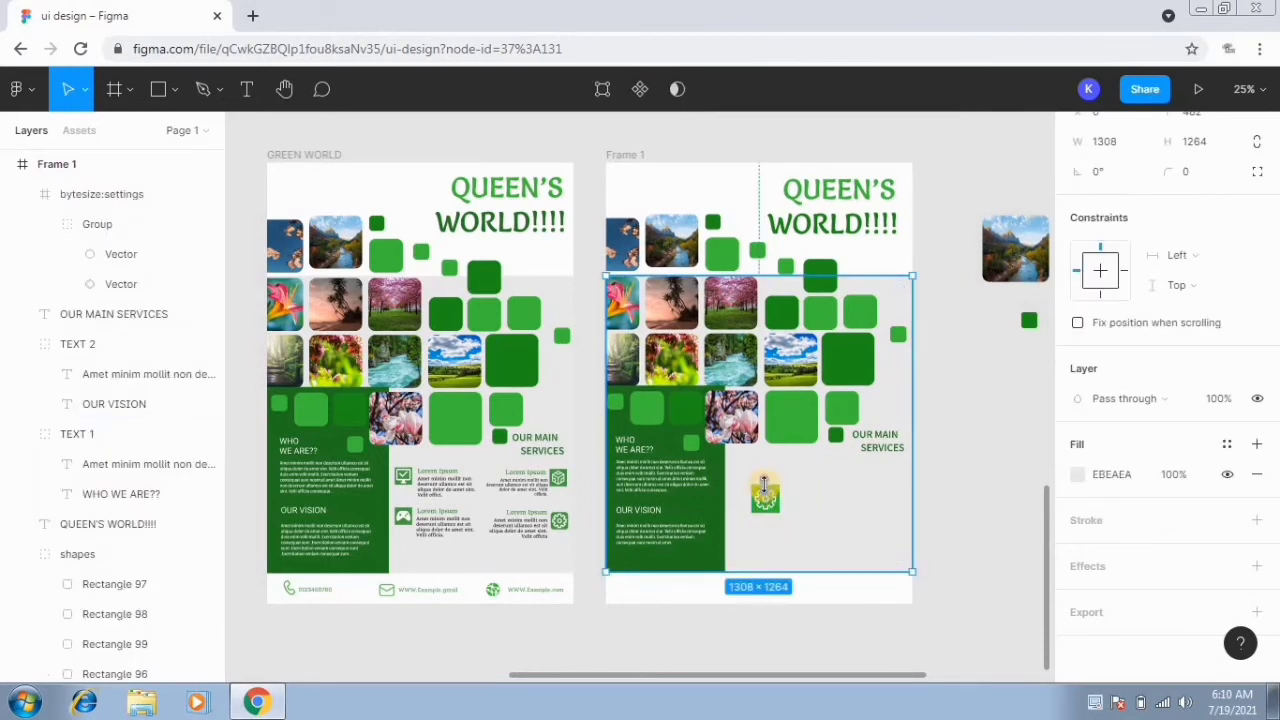
click(764, 487)
click(806, 505)
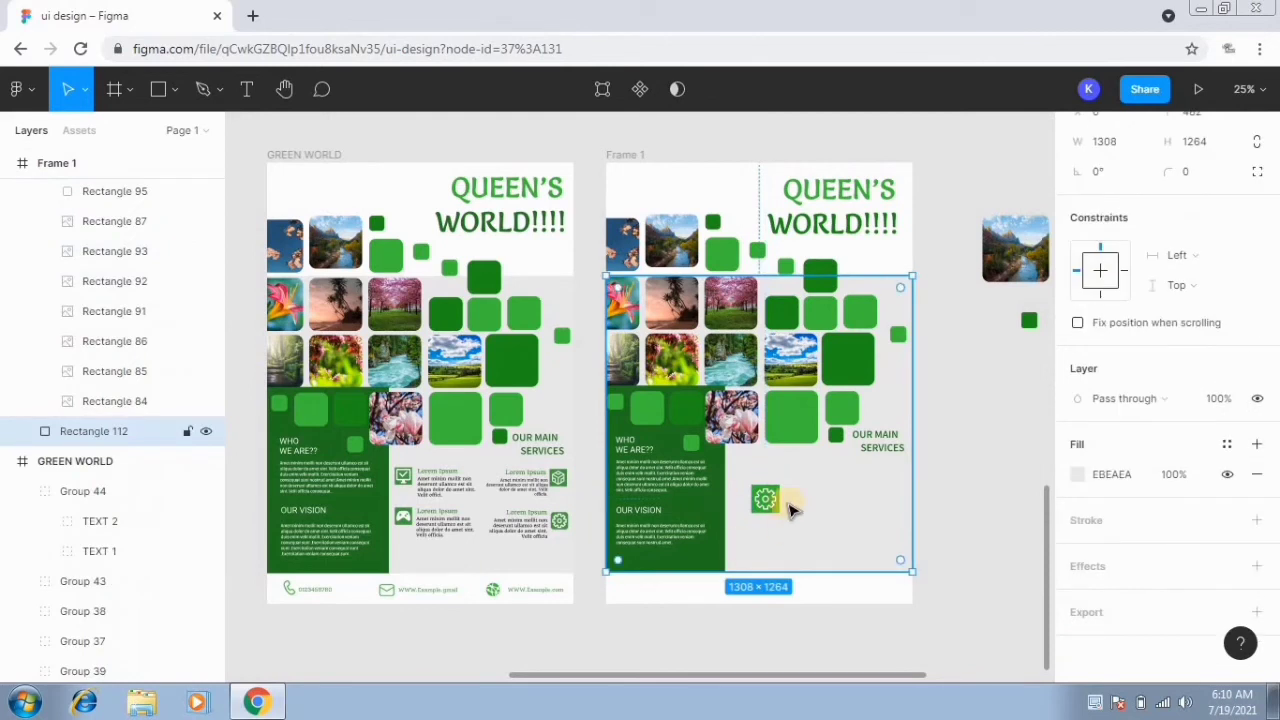
click(878, 508)
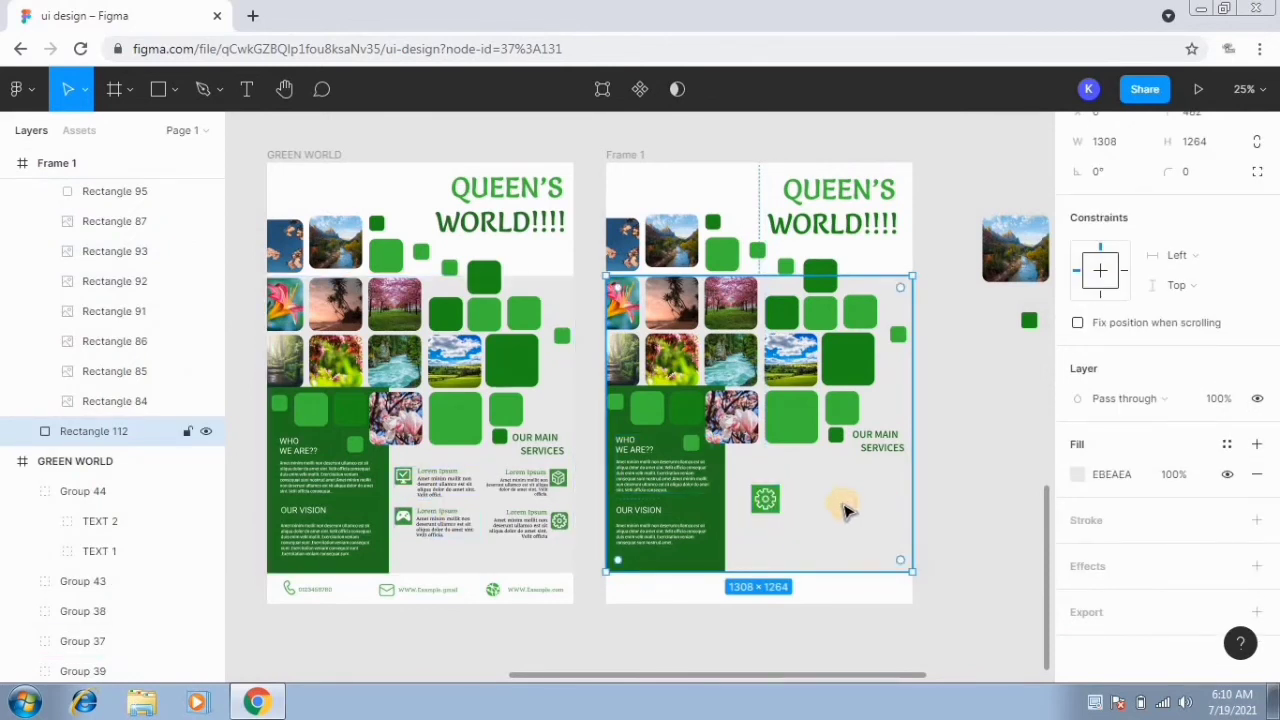
drag(768, 500, 1003, 440)
Step: Copy the four icon-and-text service blocks from the GREEN WORLD poster into Frame 1, at the matching place beneath OUR MAIN SERVICES
click(432, 490)
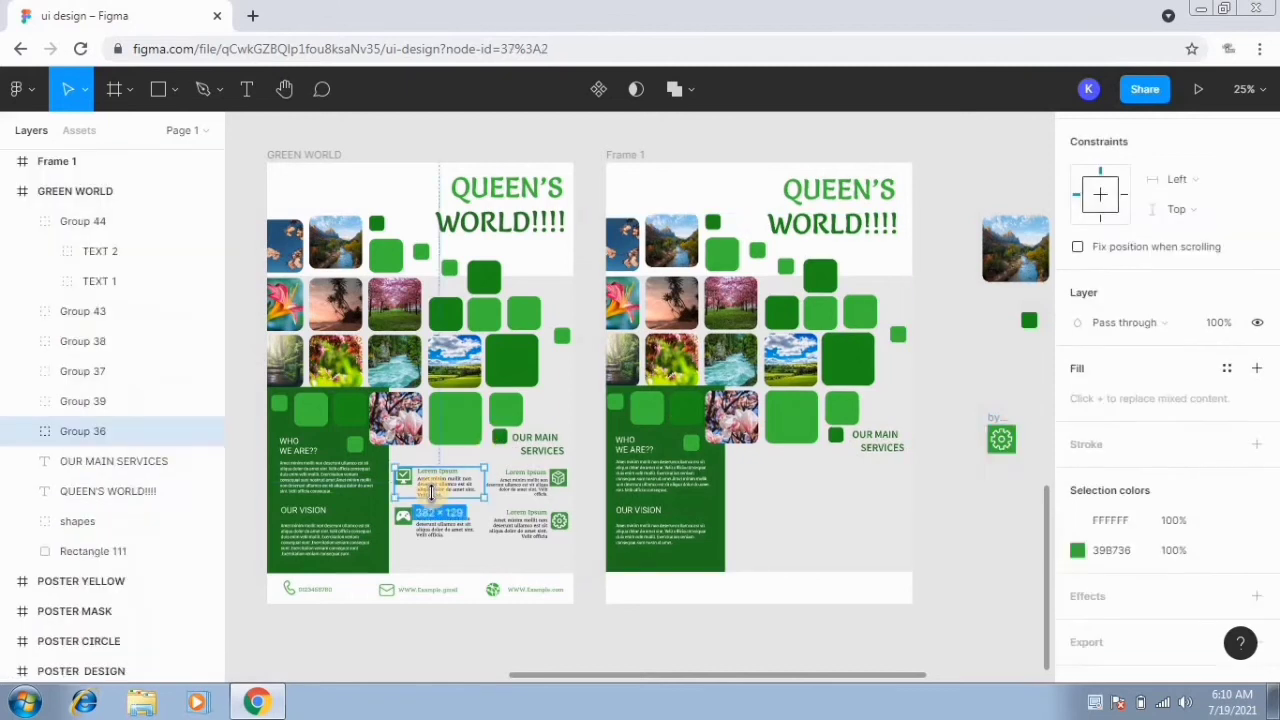
shift+click(435, 522)
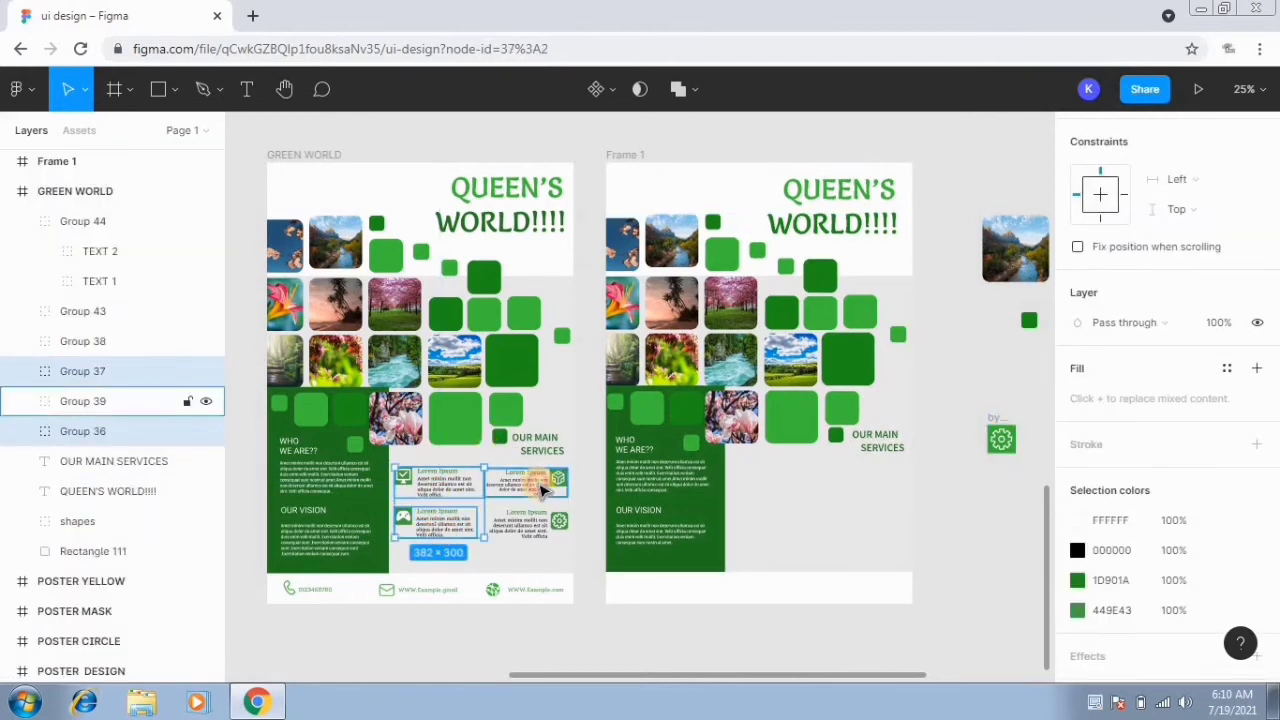
shift+click(540, 522)
shift+click(540, 522)
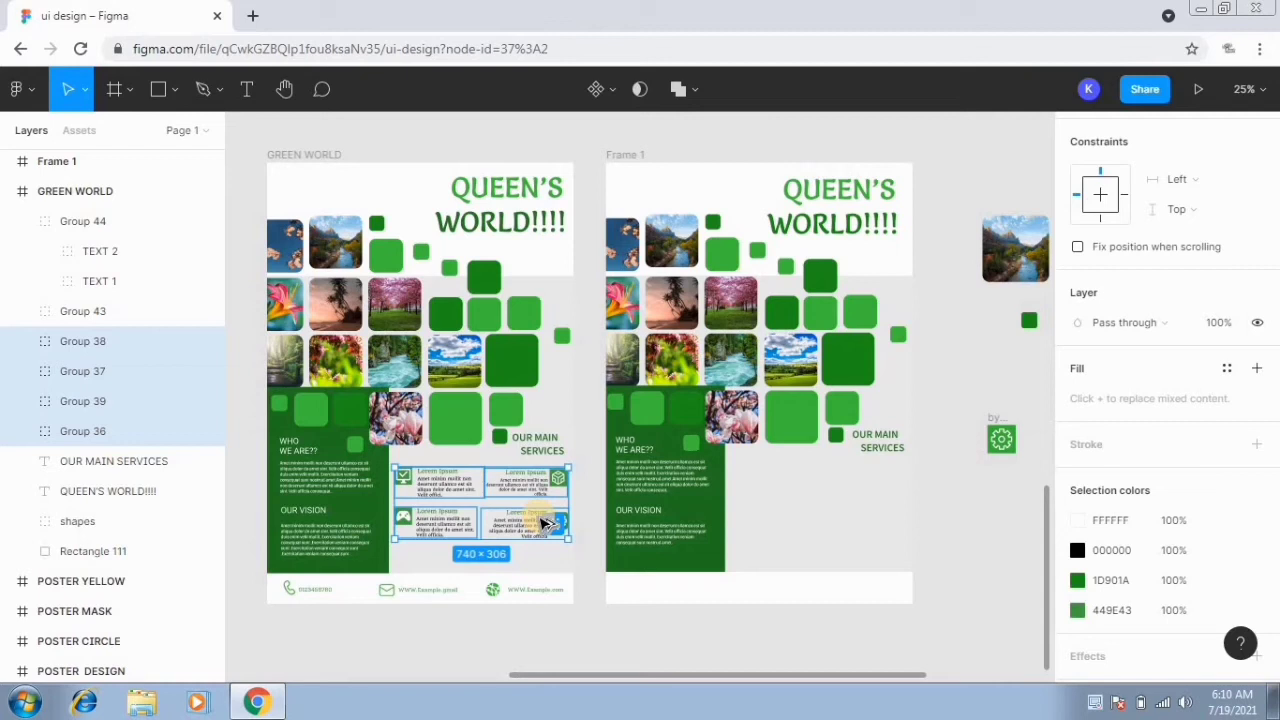
drag(545, 522, 878, 523)
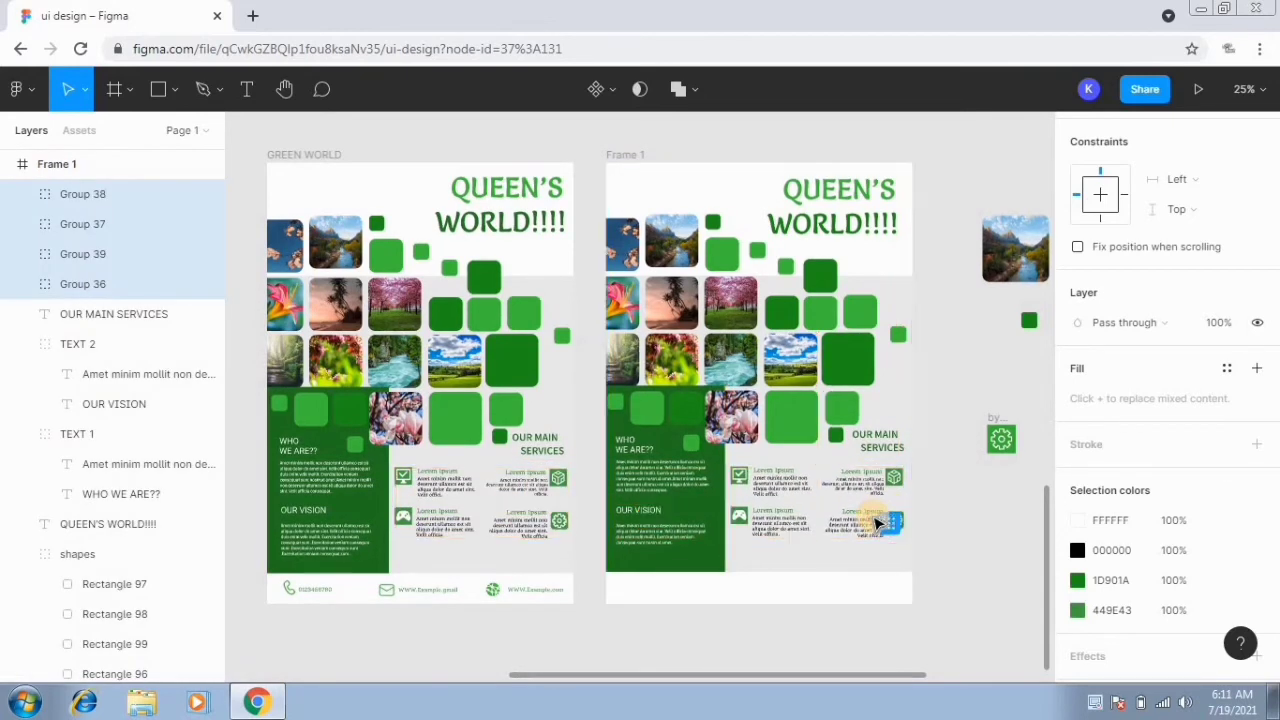
click(826, 557)
click(983, 533)
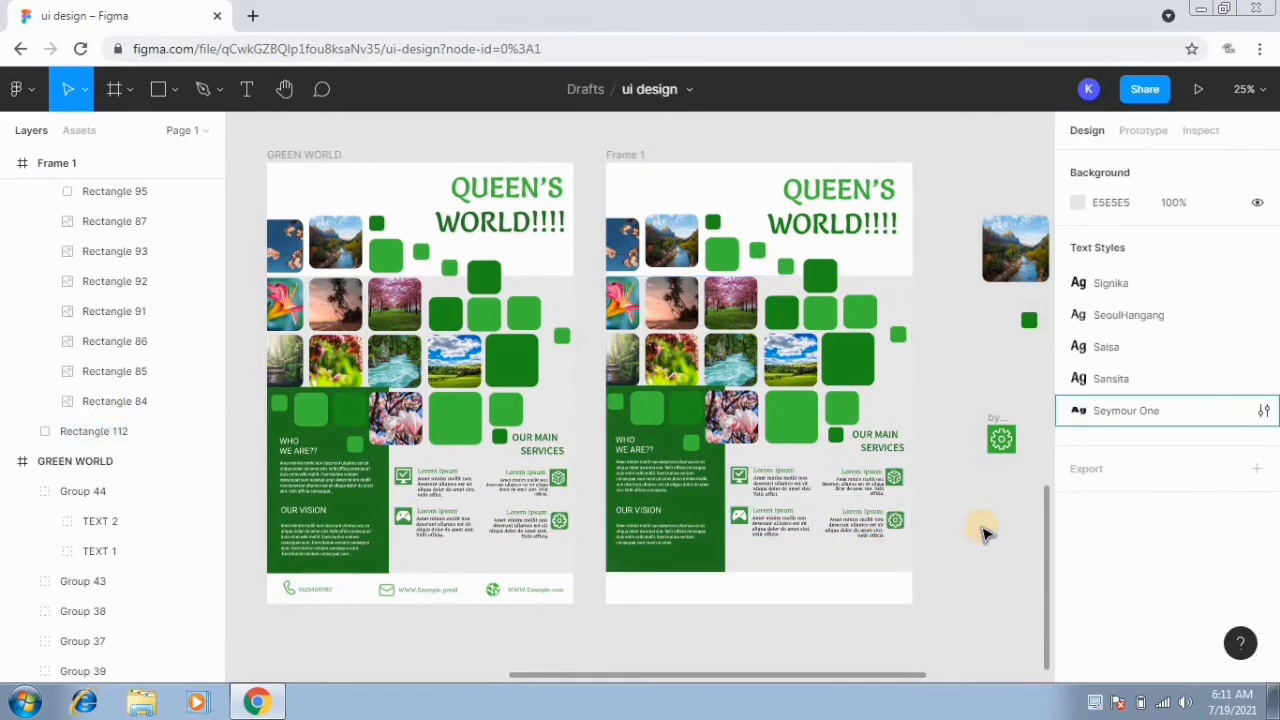
Step: Examine the font, size and alignment settings of the service blocks' body text and Lorem Ipsum title in Frame 1
double_click(878, 492)
key(plus)
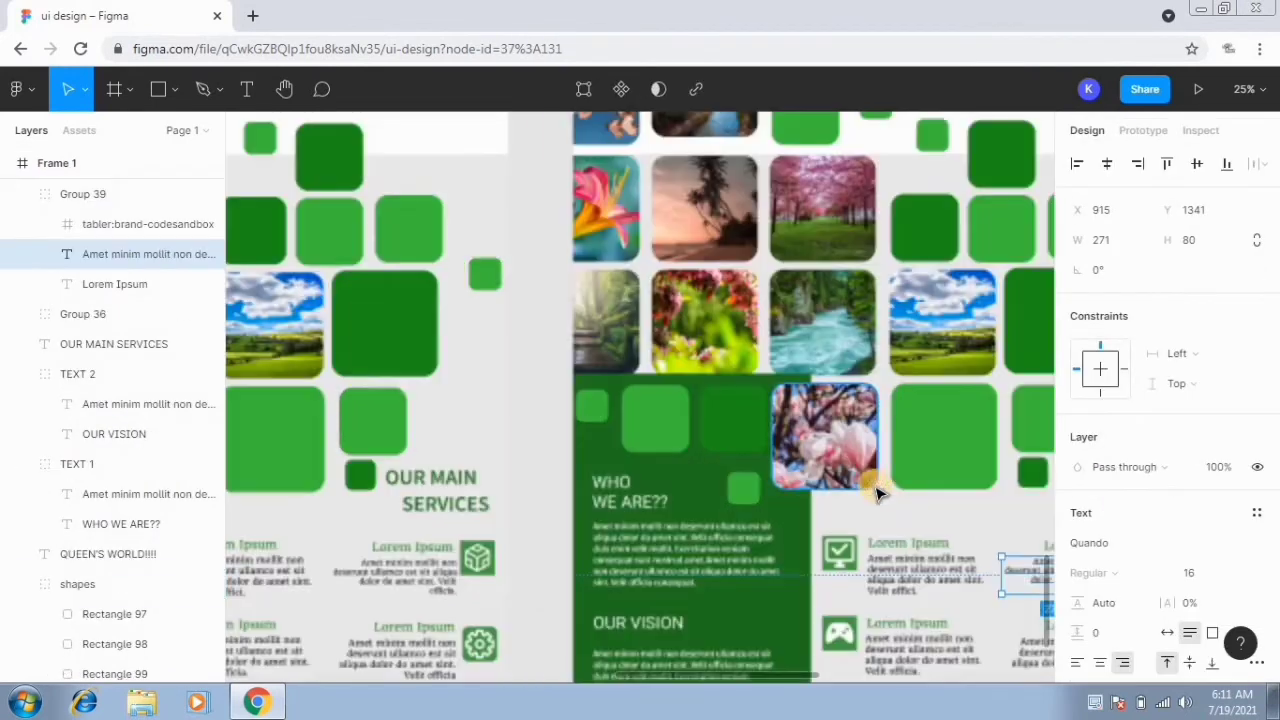
drag(945, 538, 741, 404)
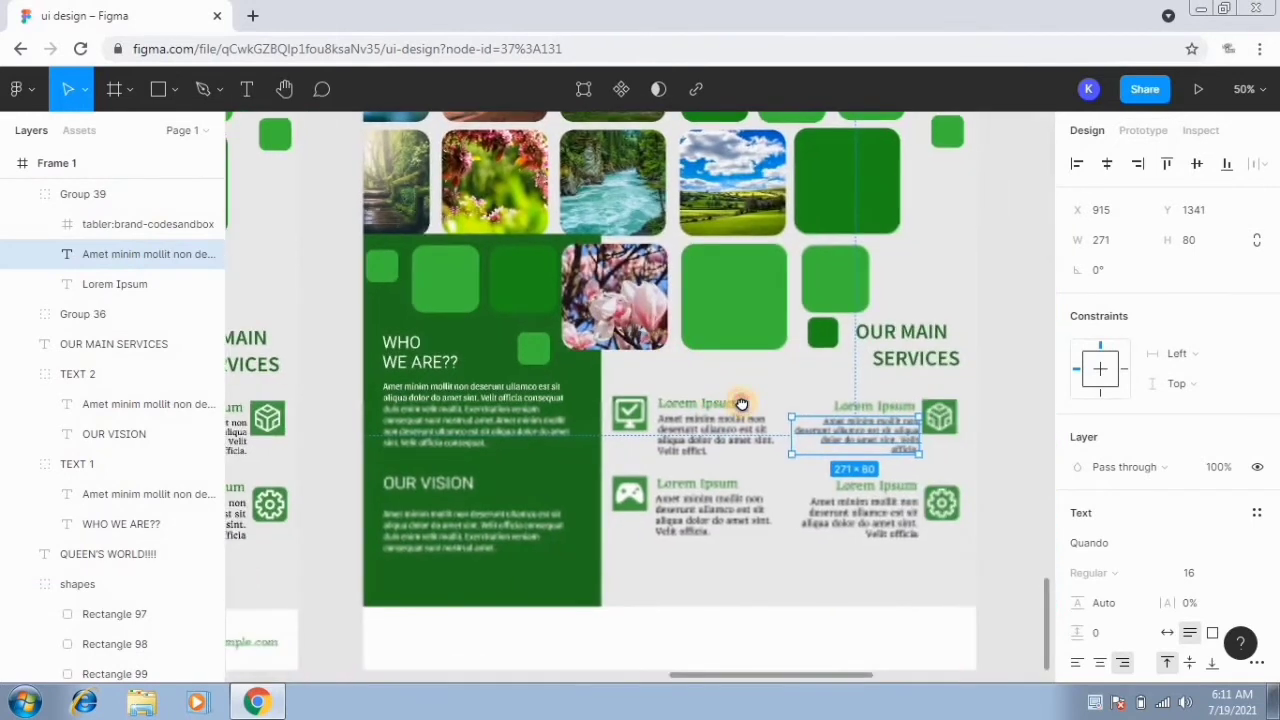
double_click(905, 446)
scroll(1276, 560, down, 3)
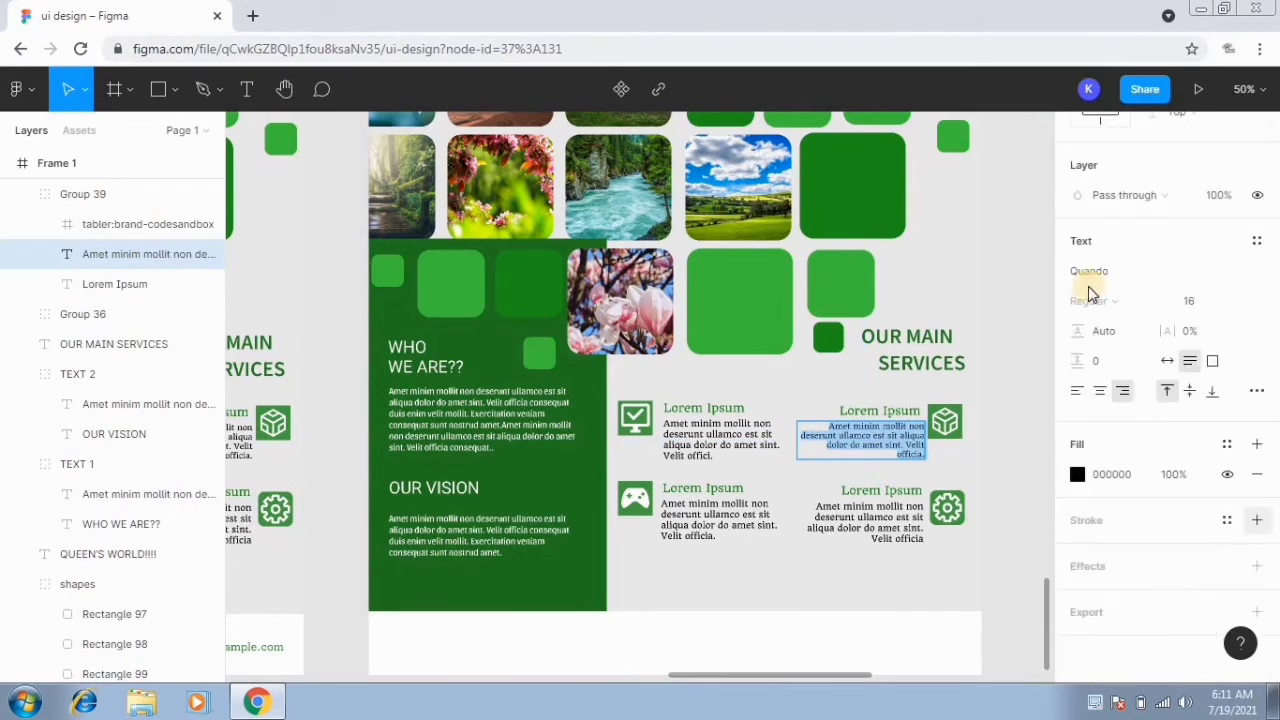
click(1063, 271)
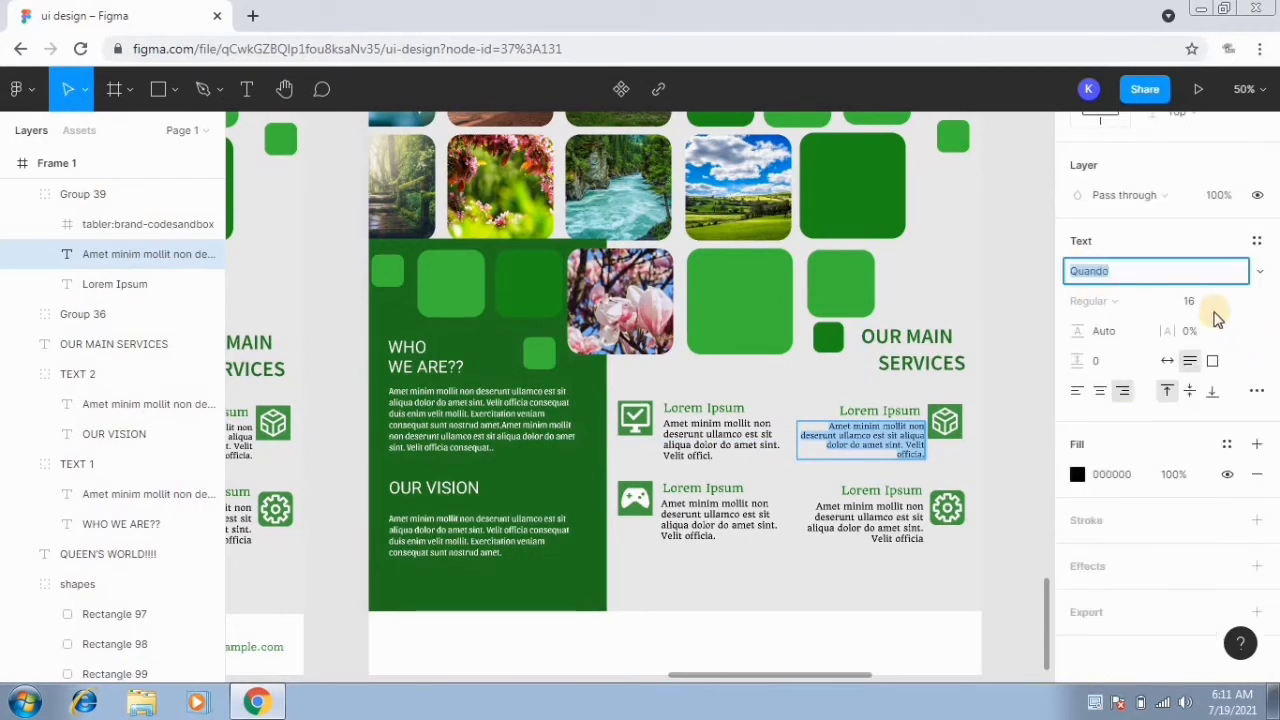
click(1205, 301)
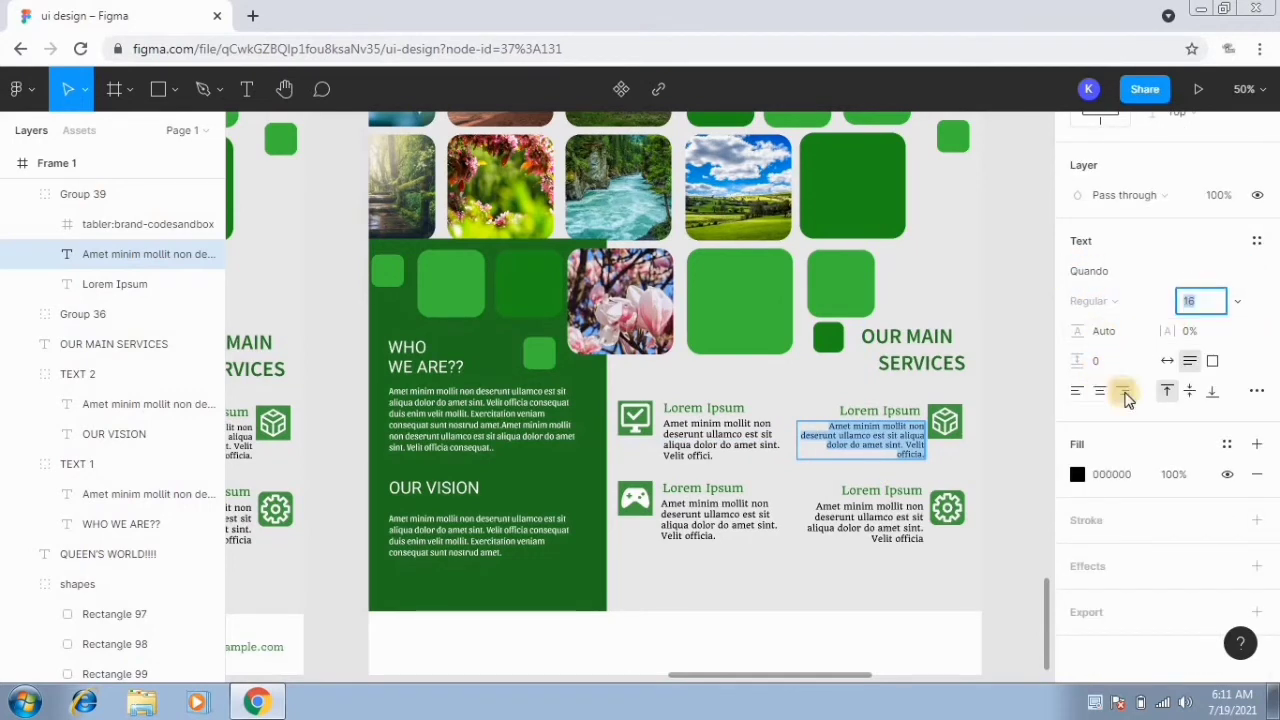
double_click(725, 434)
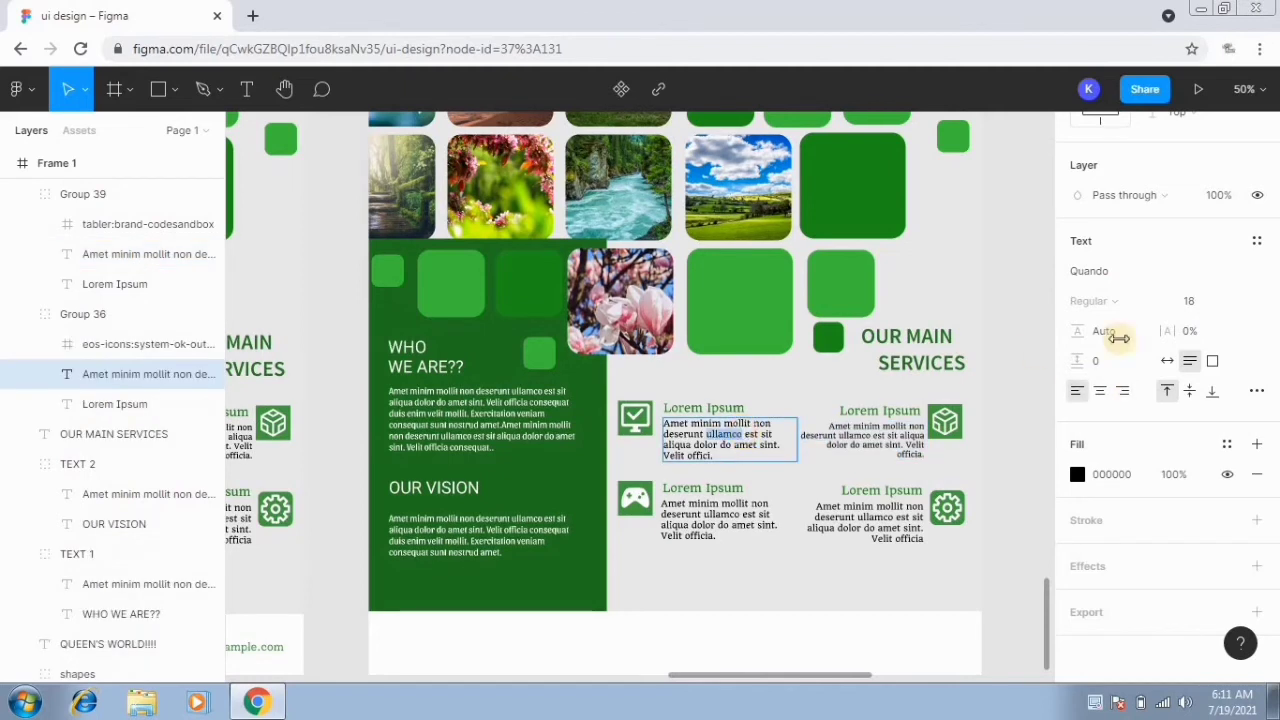
click(830, 472)
double_click(888, 412)
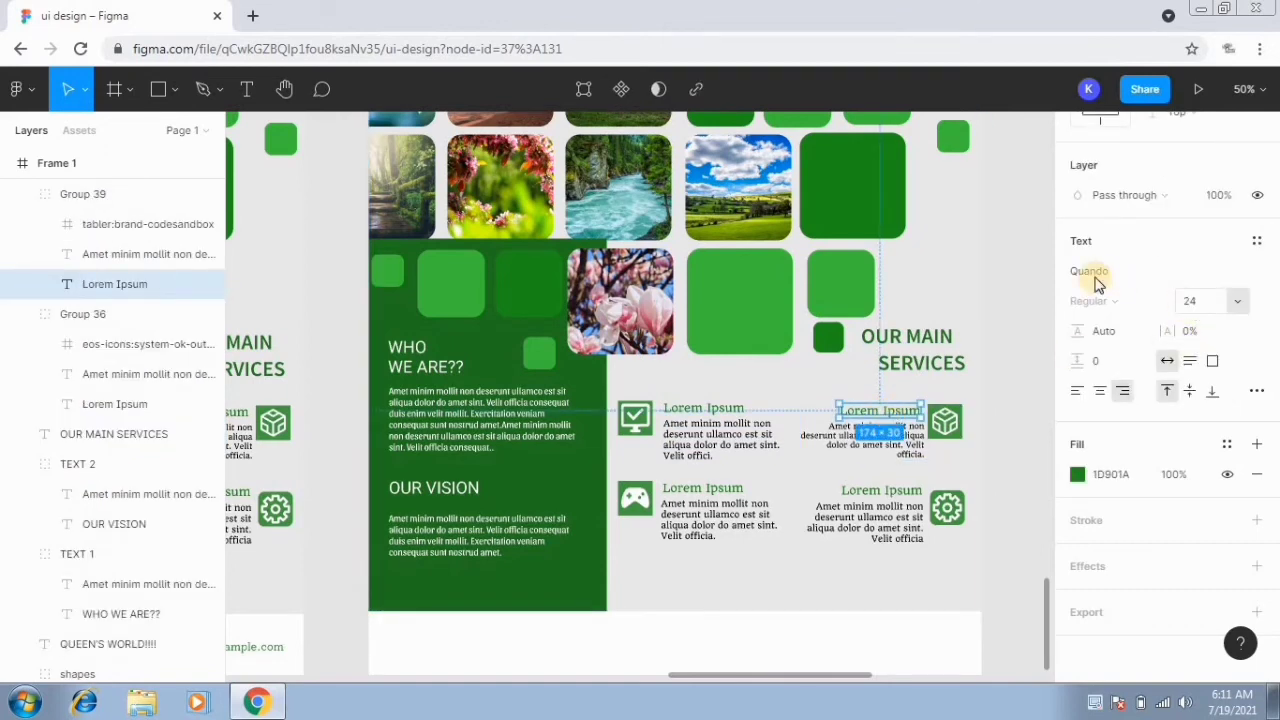
click(736, 621)
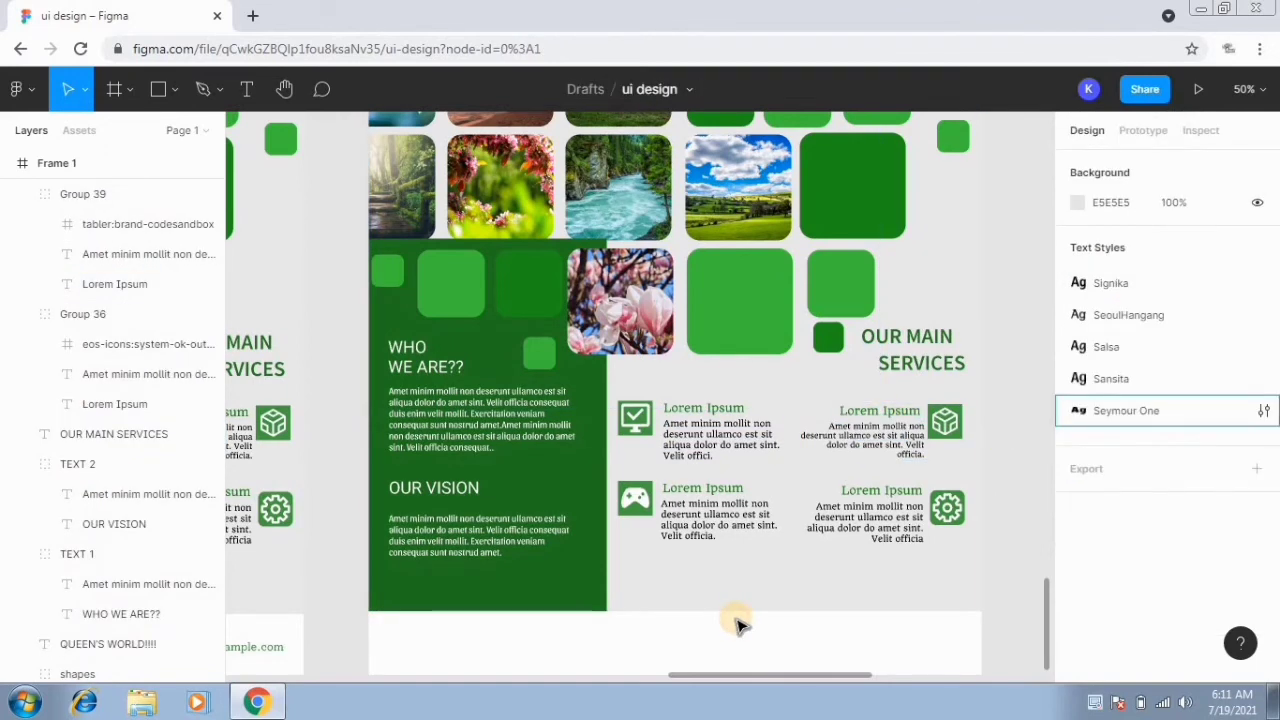
Step: Search the Iconify plugin for MAIL, import the fluent:mail-20-regular icon into Frame 1 and close the plugin
key(minus)
drag(595, 497, 671, 530)
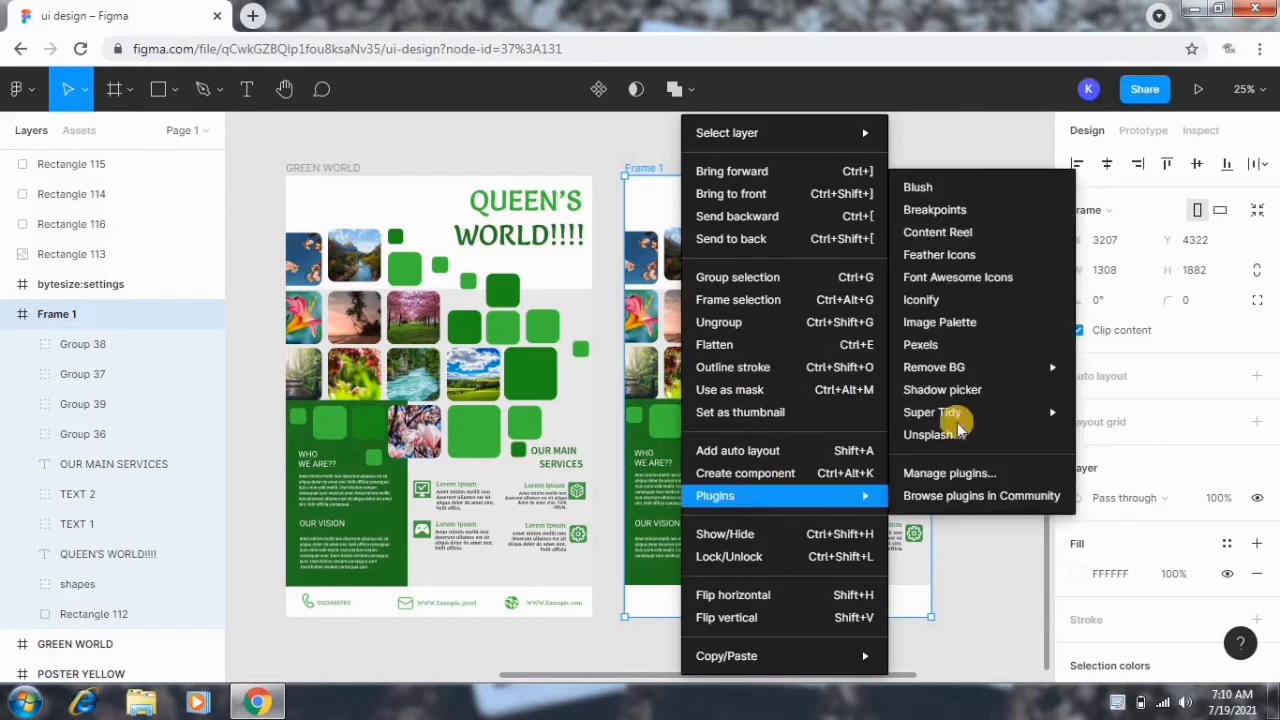
click(946, 302)
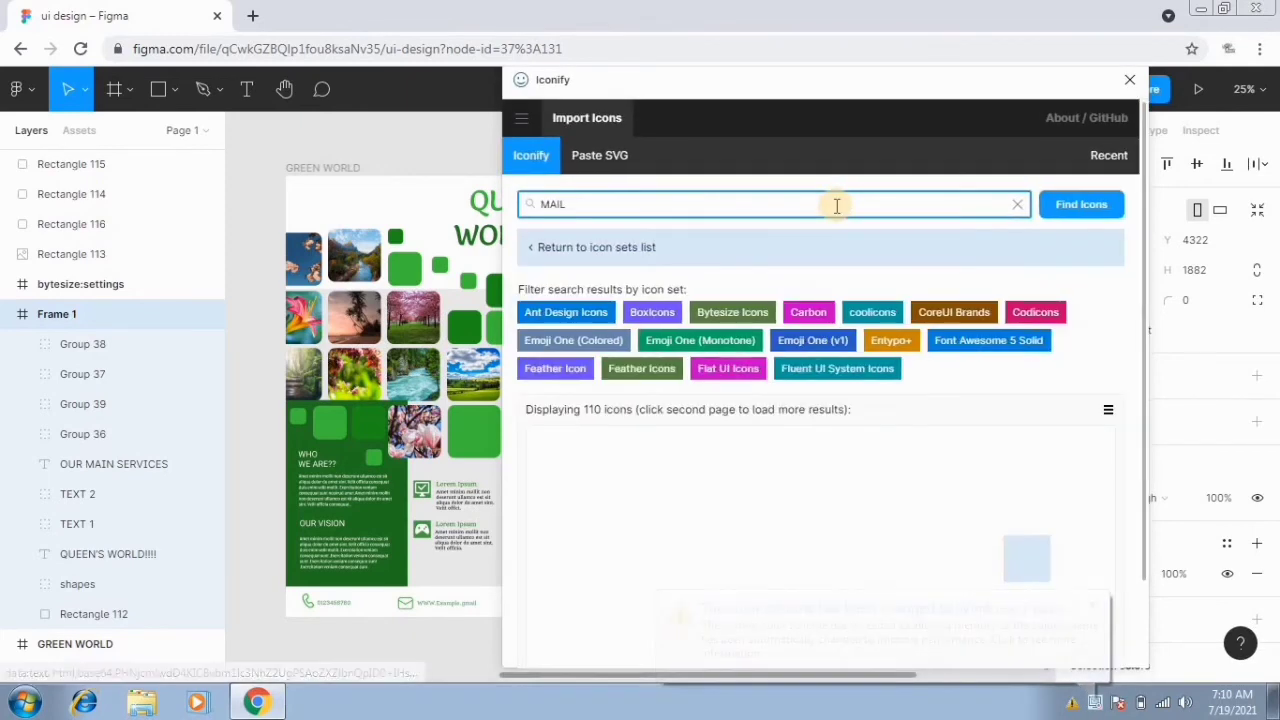
click(1025, 572)
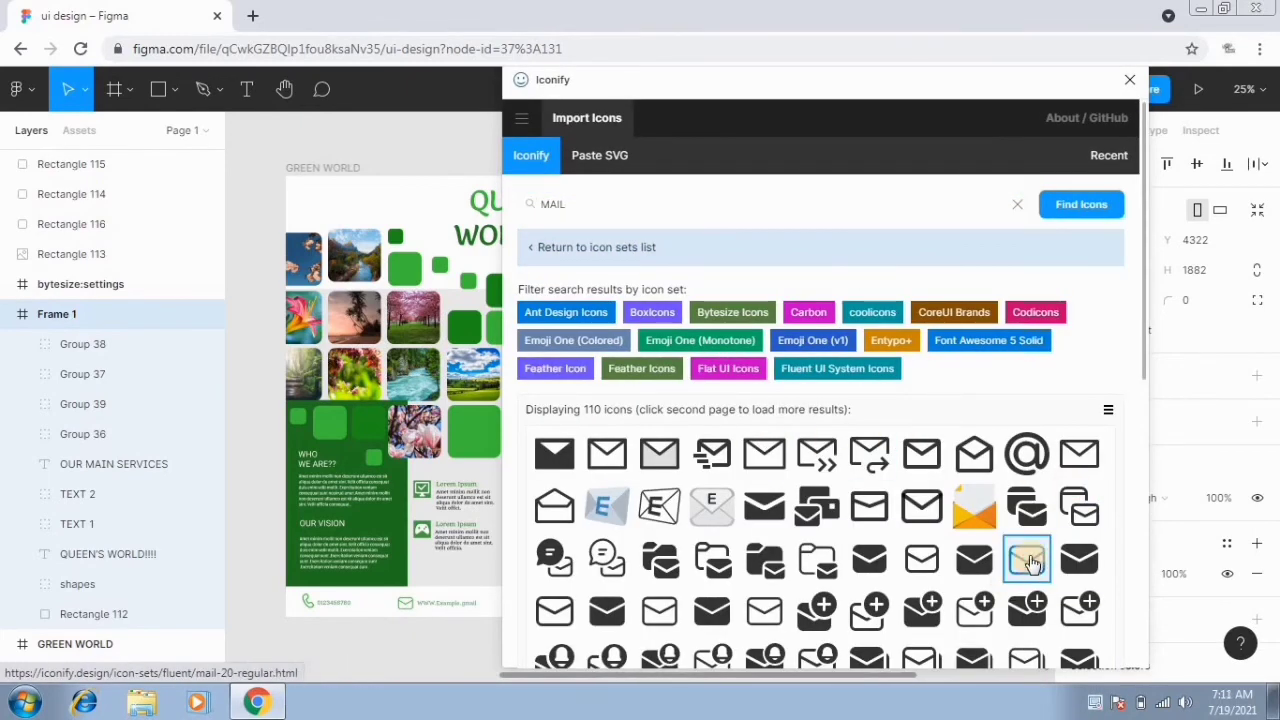
drag(1143, 337, 1143, 645)
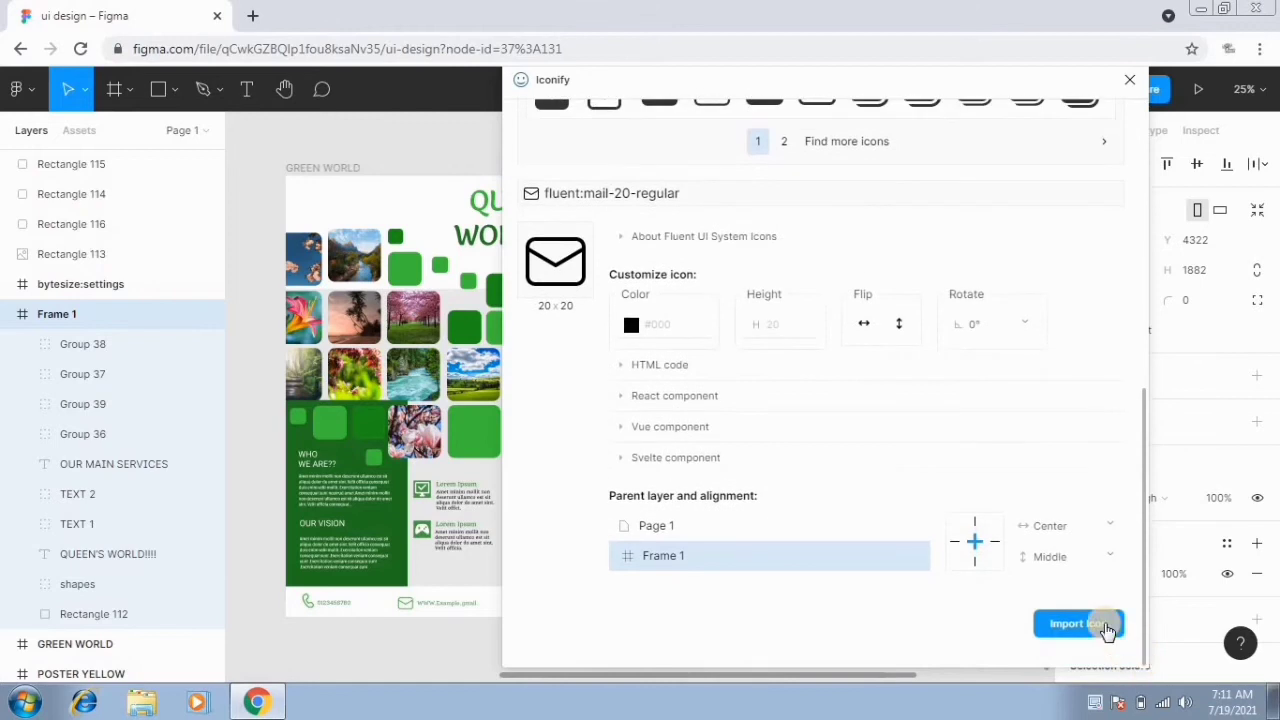
click(1107, 628)
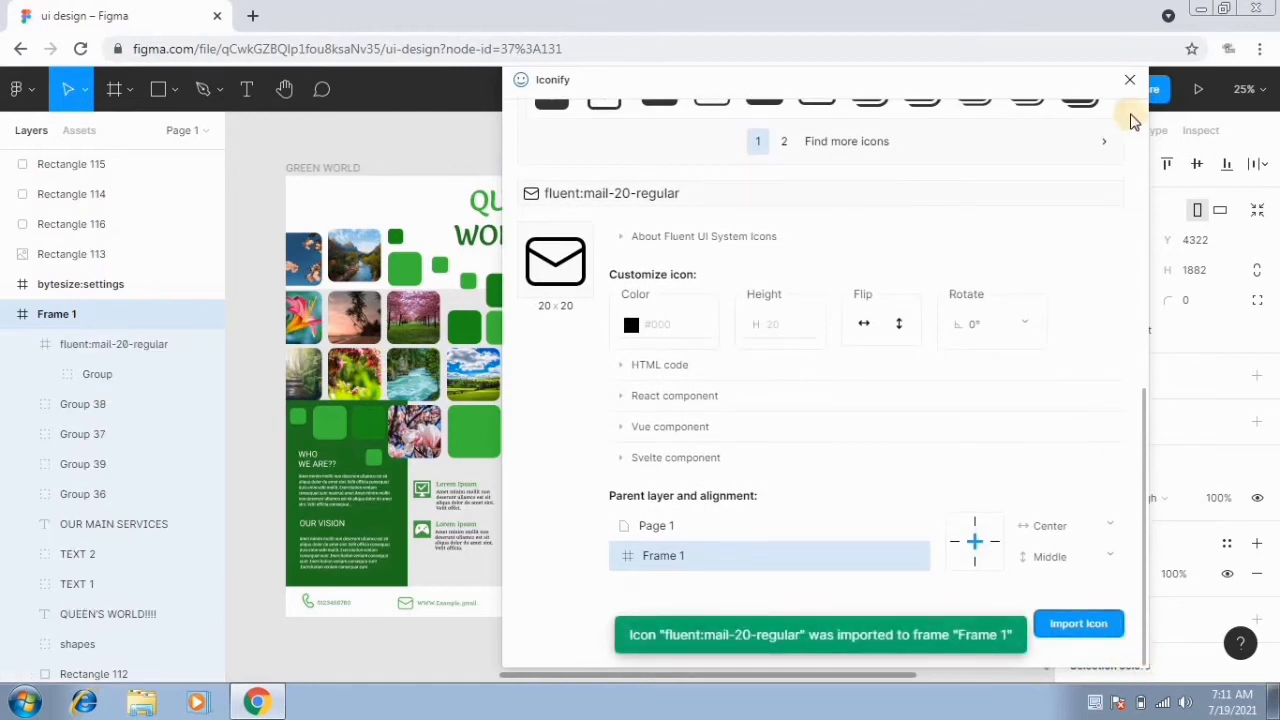
click(1129, 82)
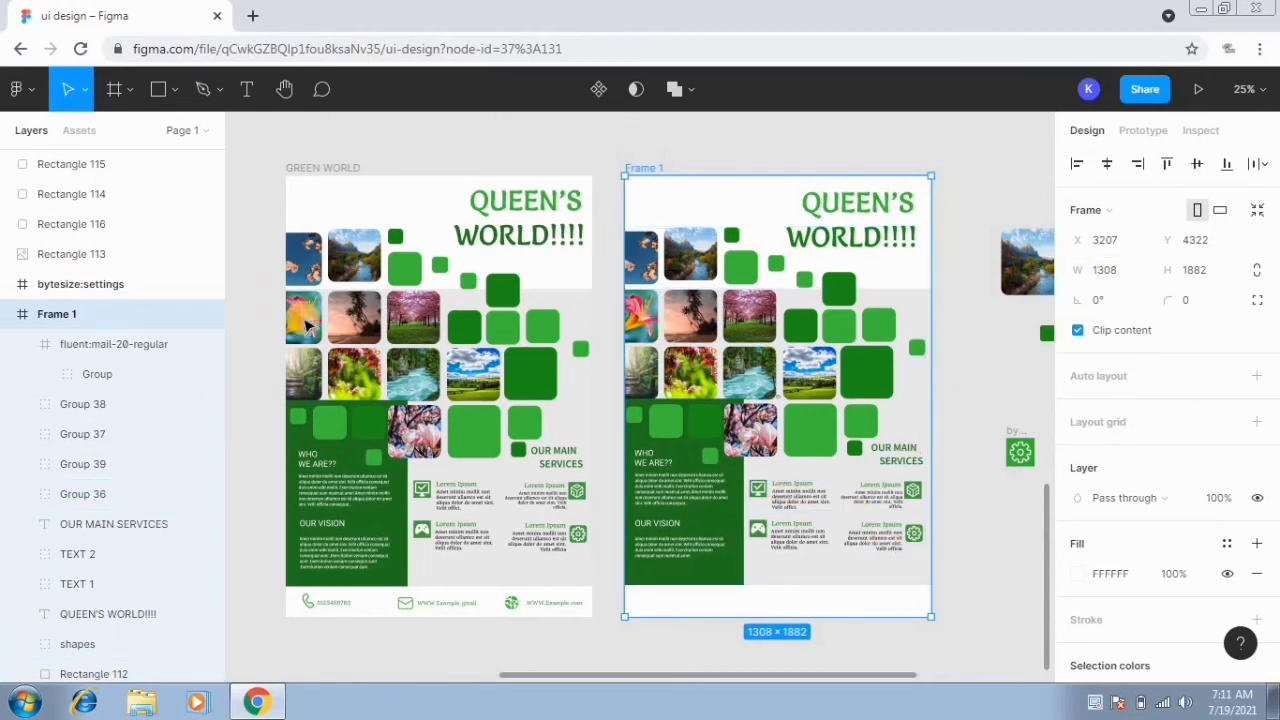
Step: Set the imported mail icon to 120 × 120, reduce it to 102 × 102 and place it in Frame 1's white footer at about X 586, Y 1746
click(130, 286)
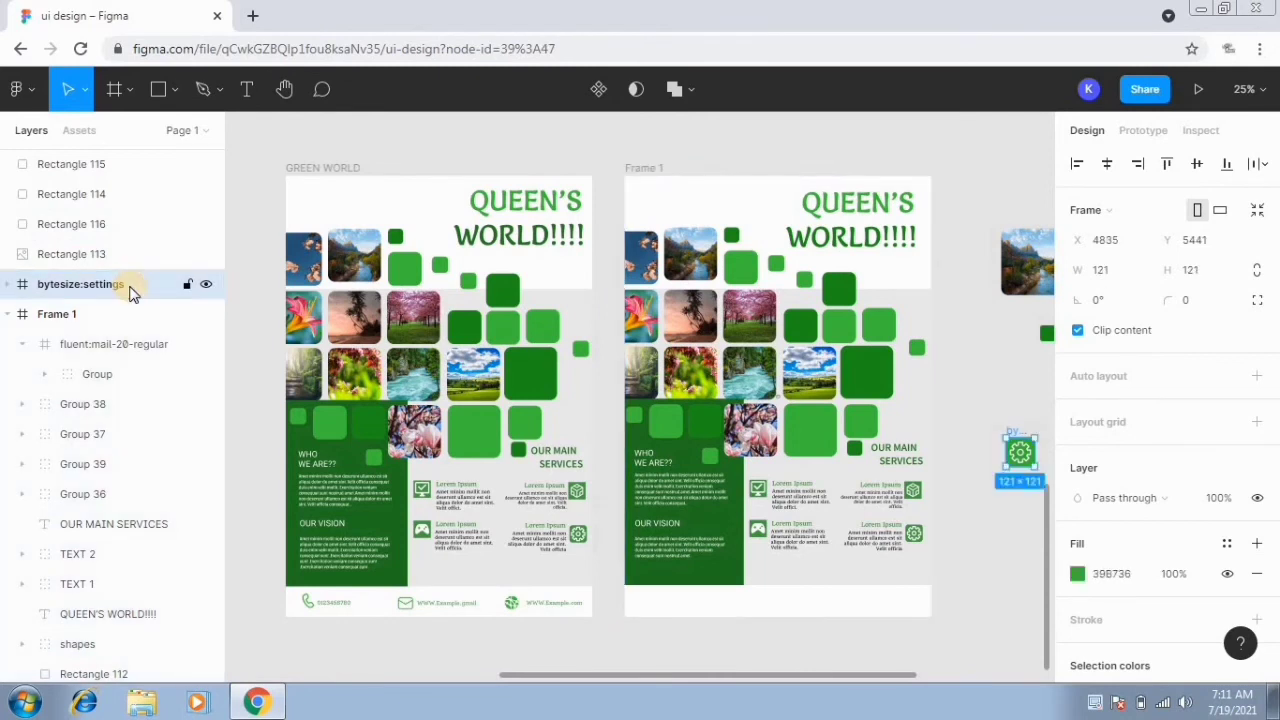
click(135, 344)
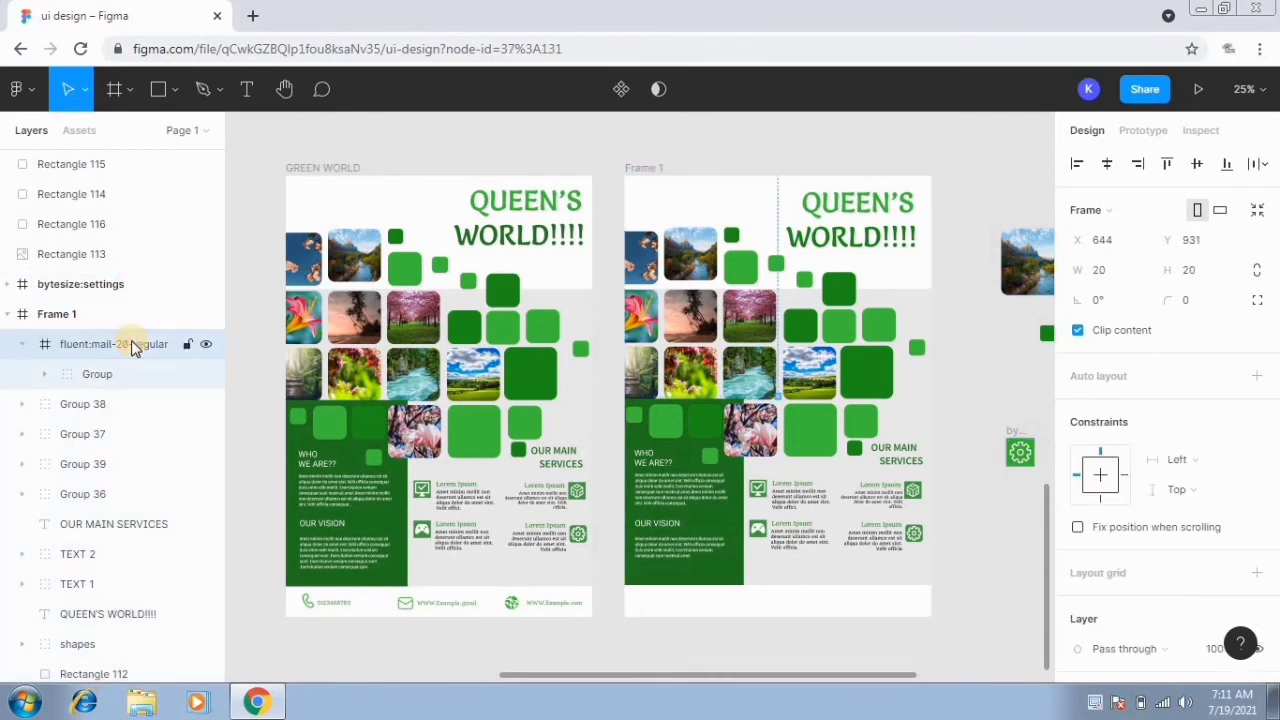
click(1104, 272)
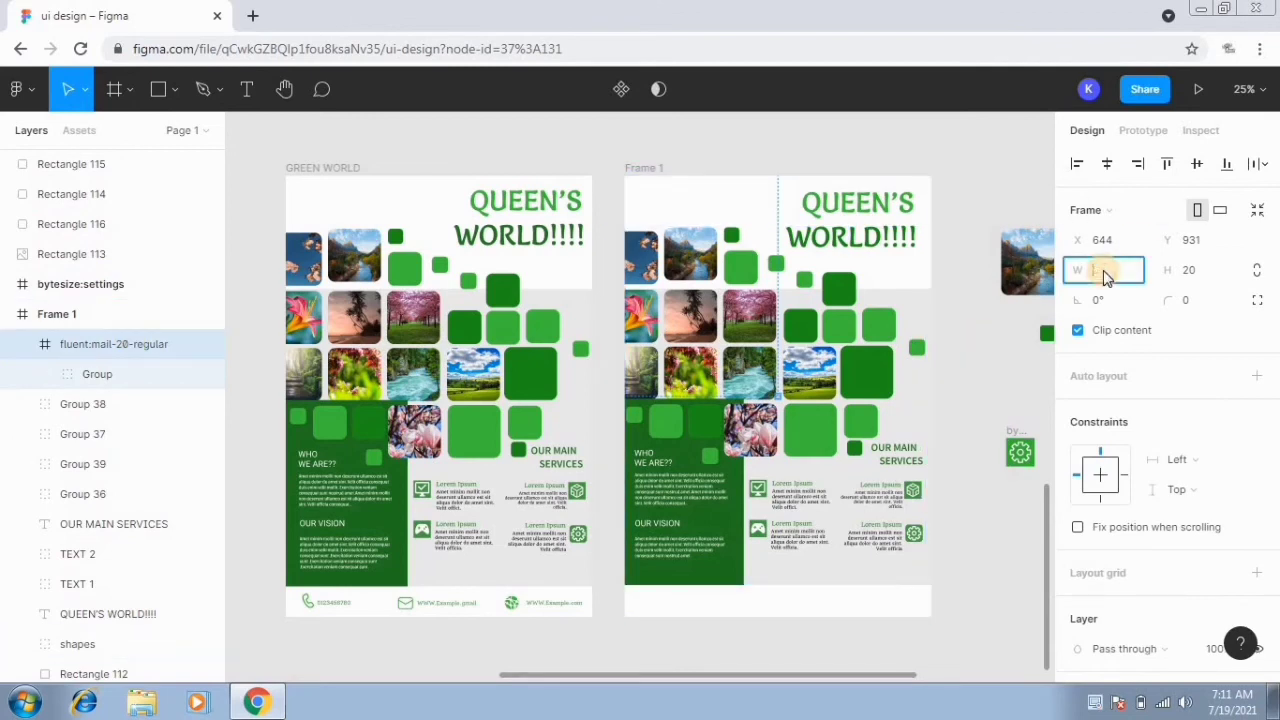
text(120)
key(Return)
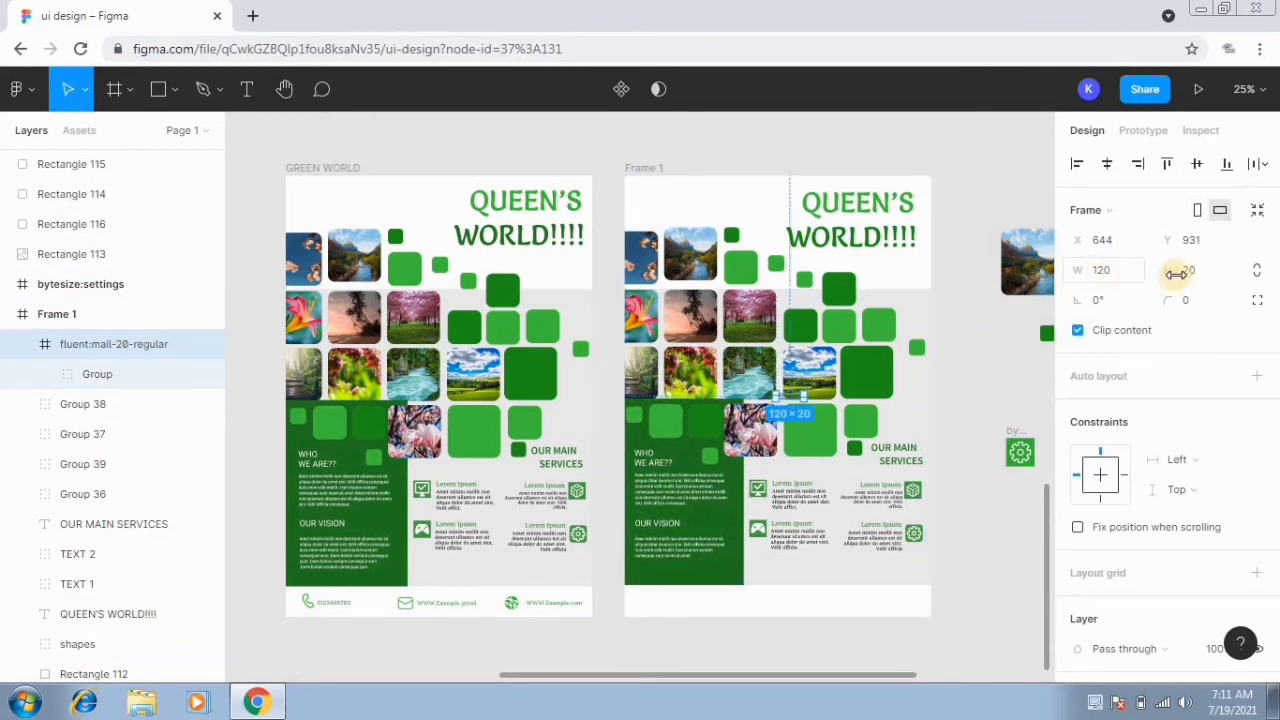
text(120)
key(Return)
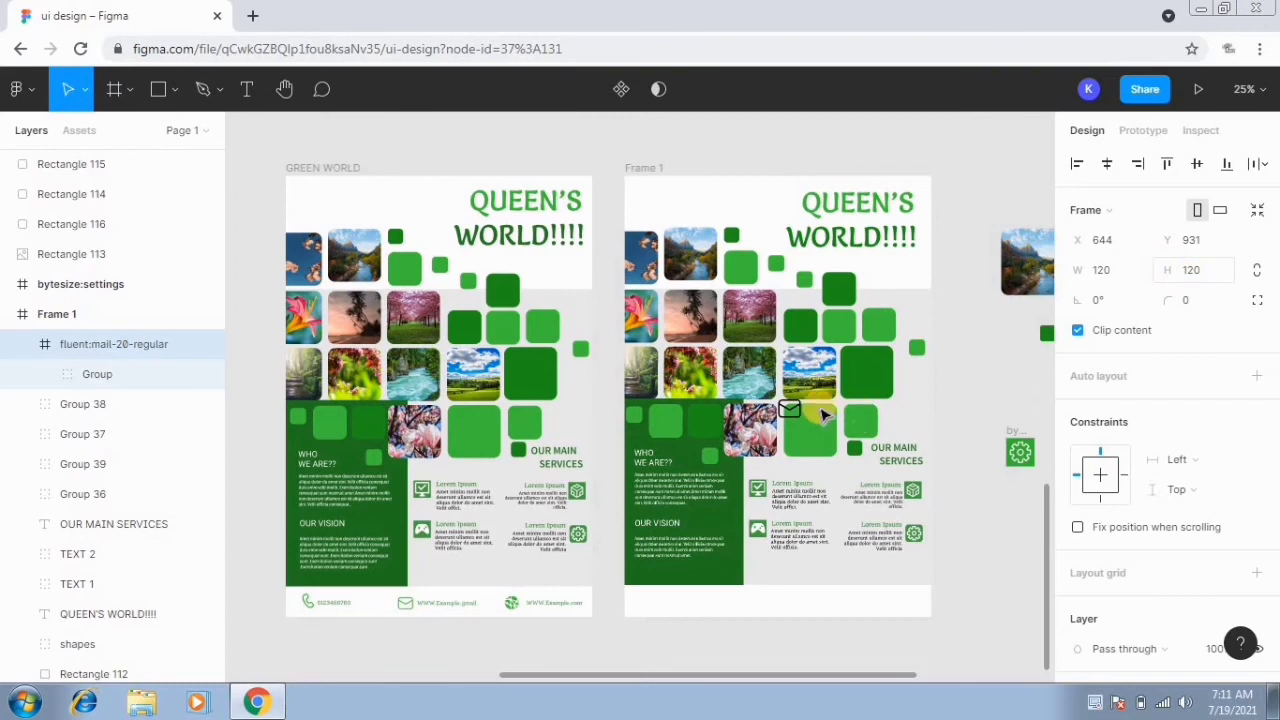
drag(785, 579, 784, 606)
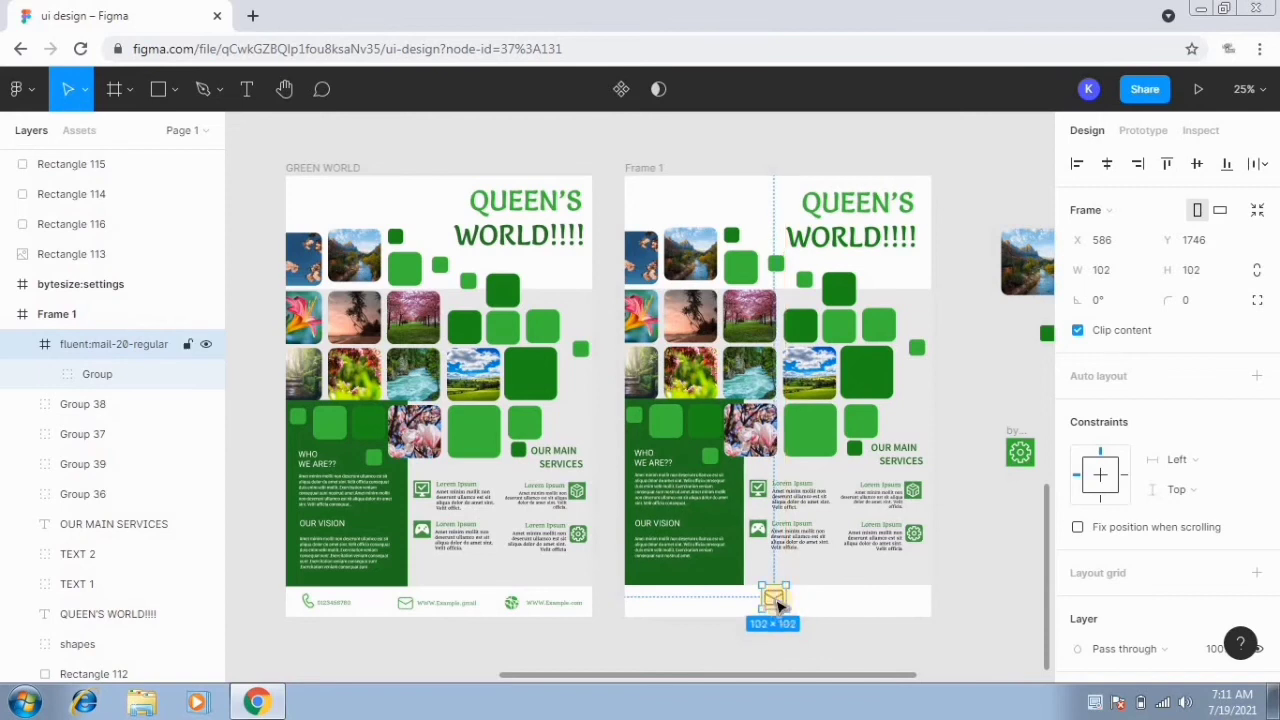
Step: Recolour the mail icon's shape in Frame 1's footer to green 3FC13C
double_click(776, 600)
click(1077, 619)
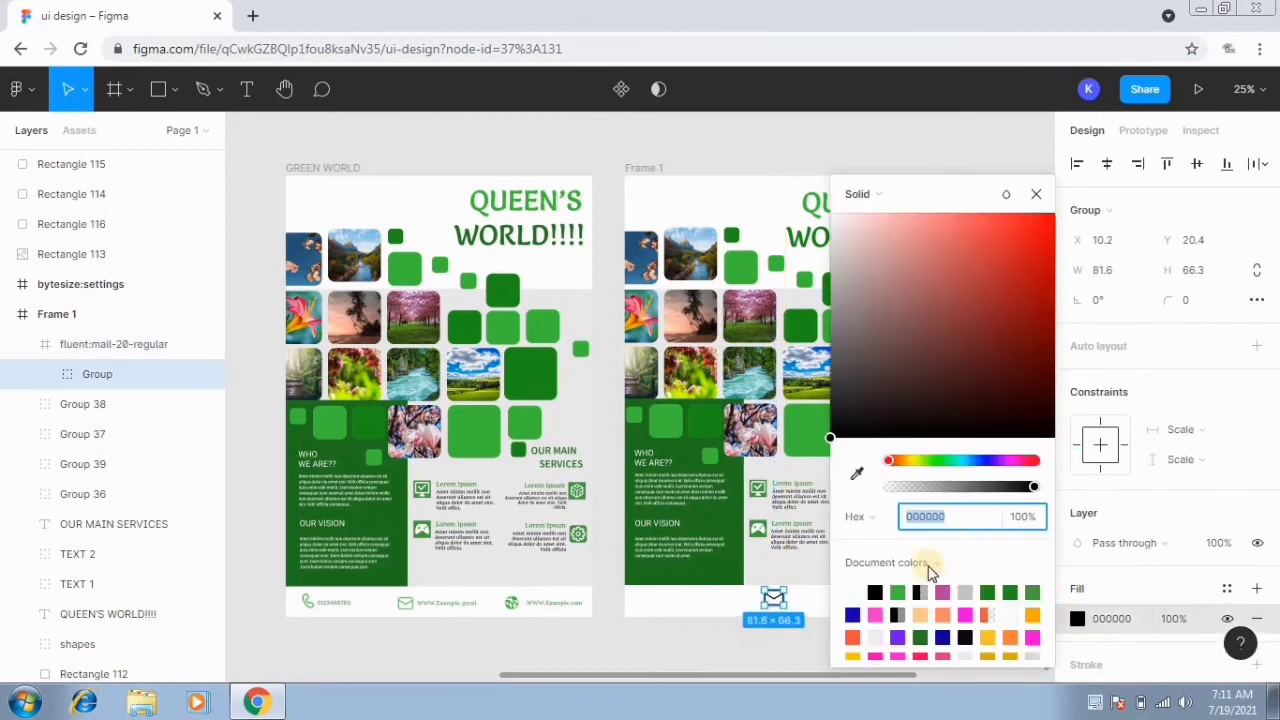
click(897, 592)
click(1036, 194)
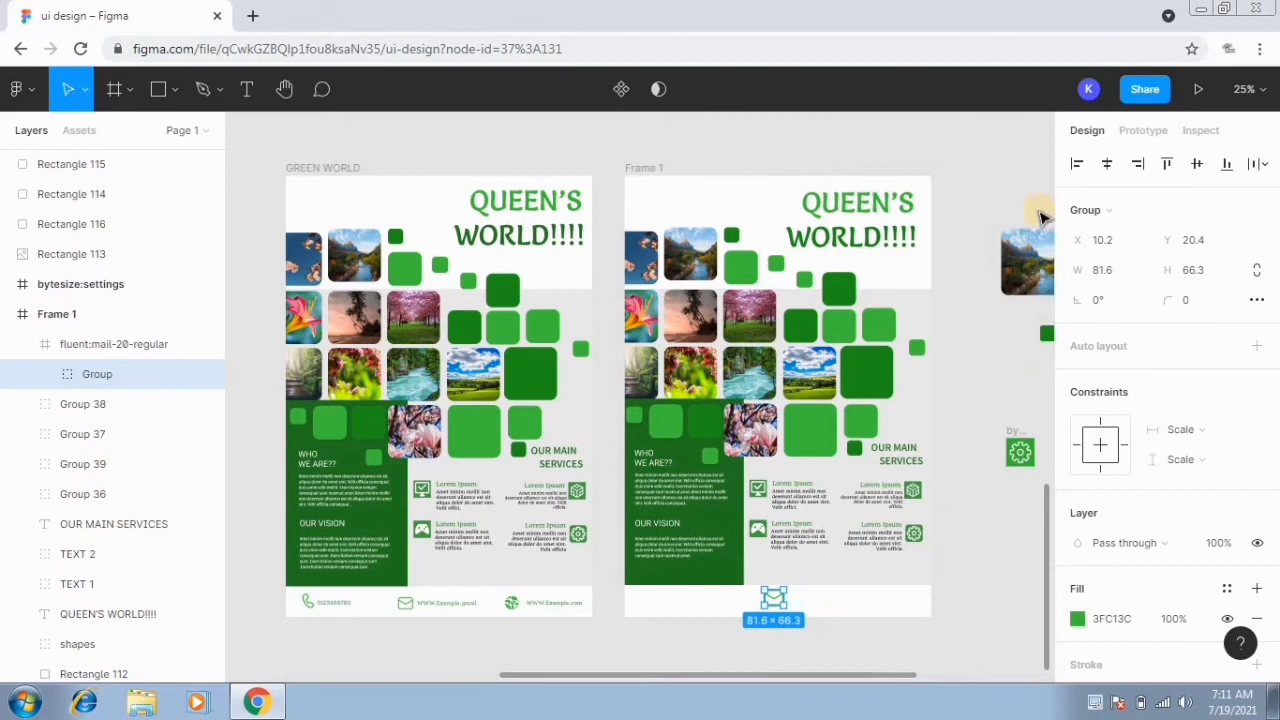
click(824, 610)
scroll(824, 610, up, 3)
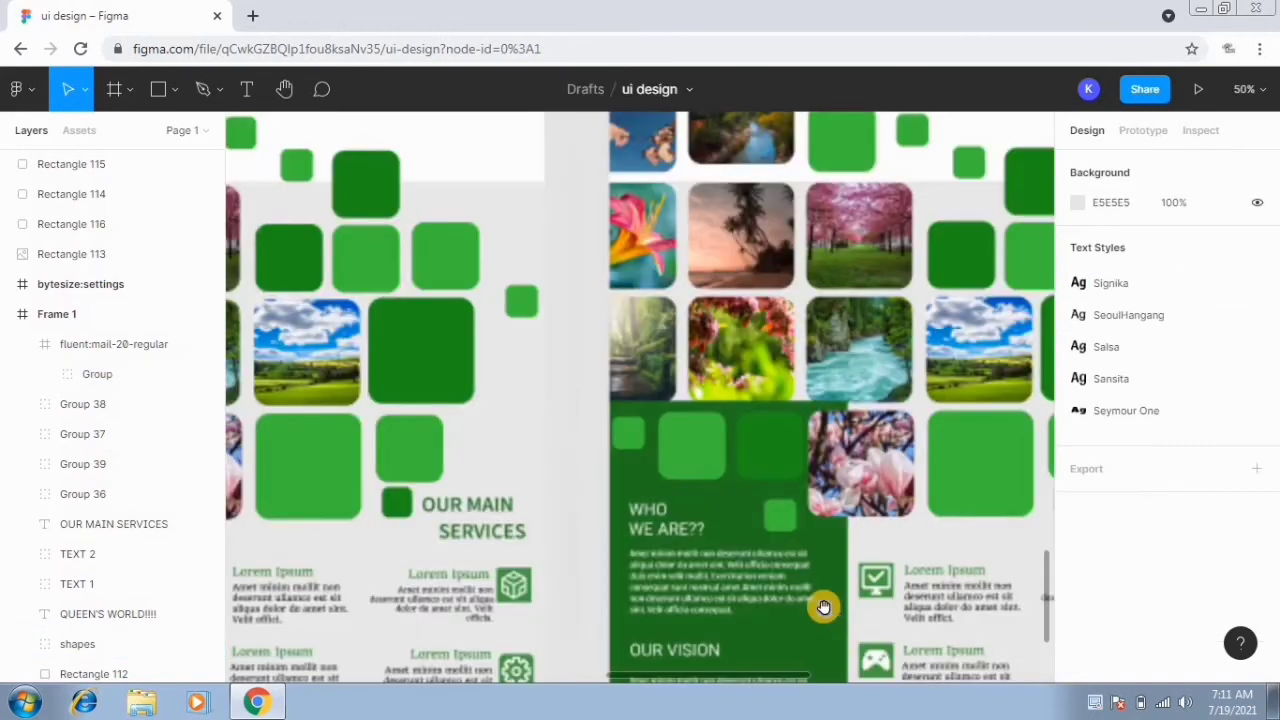
scroll(823, 606, down, 3)
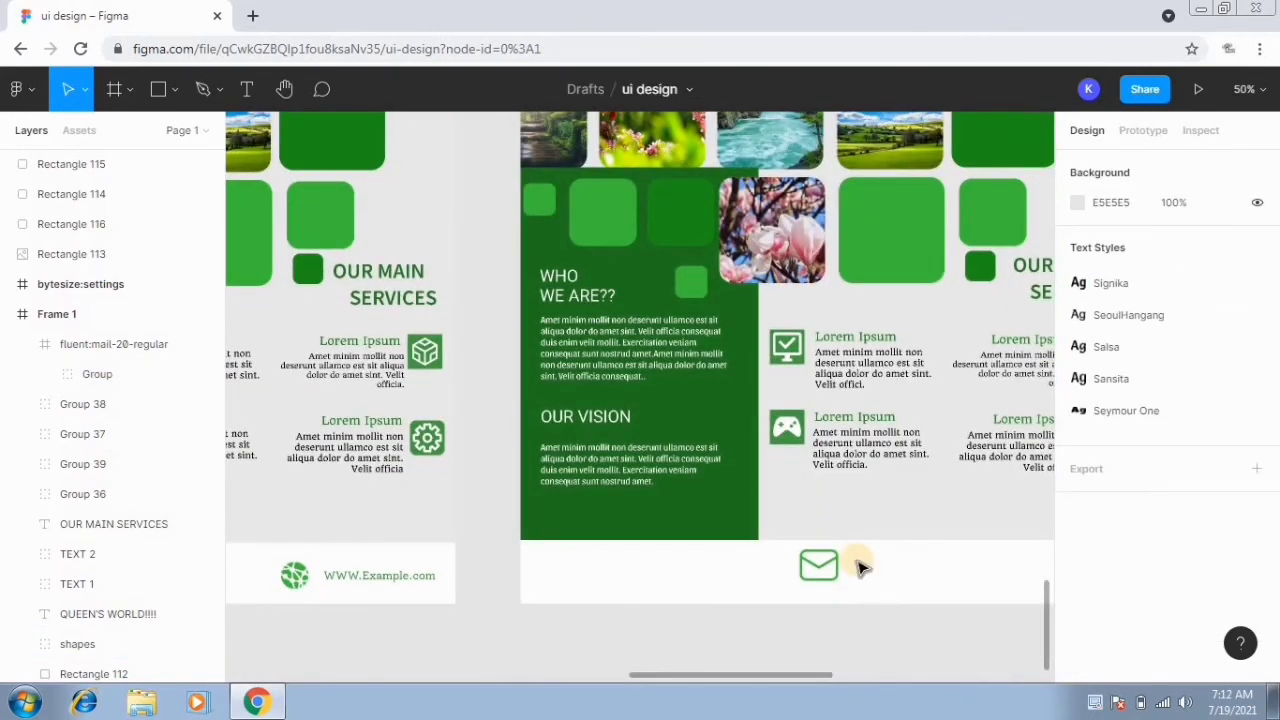
key(t)
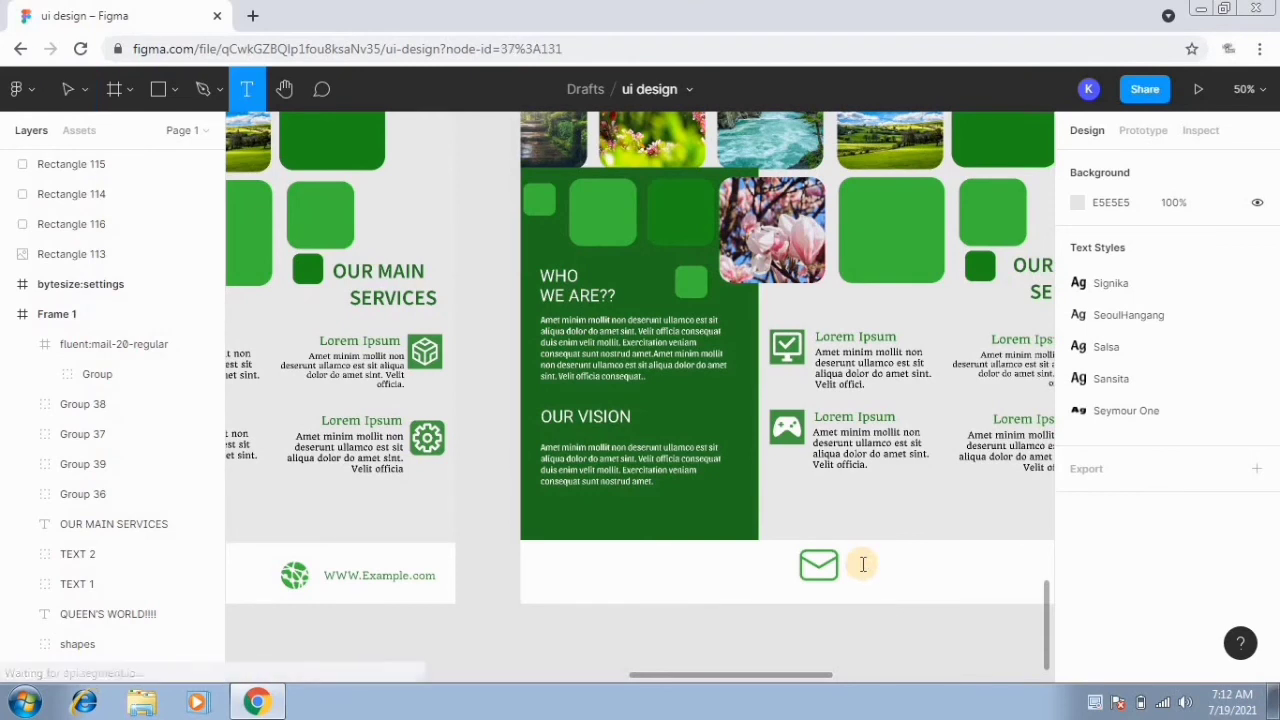
click(862, 568)
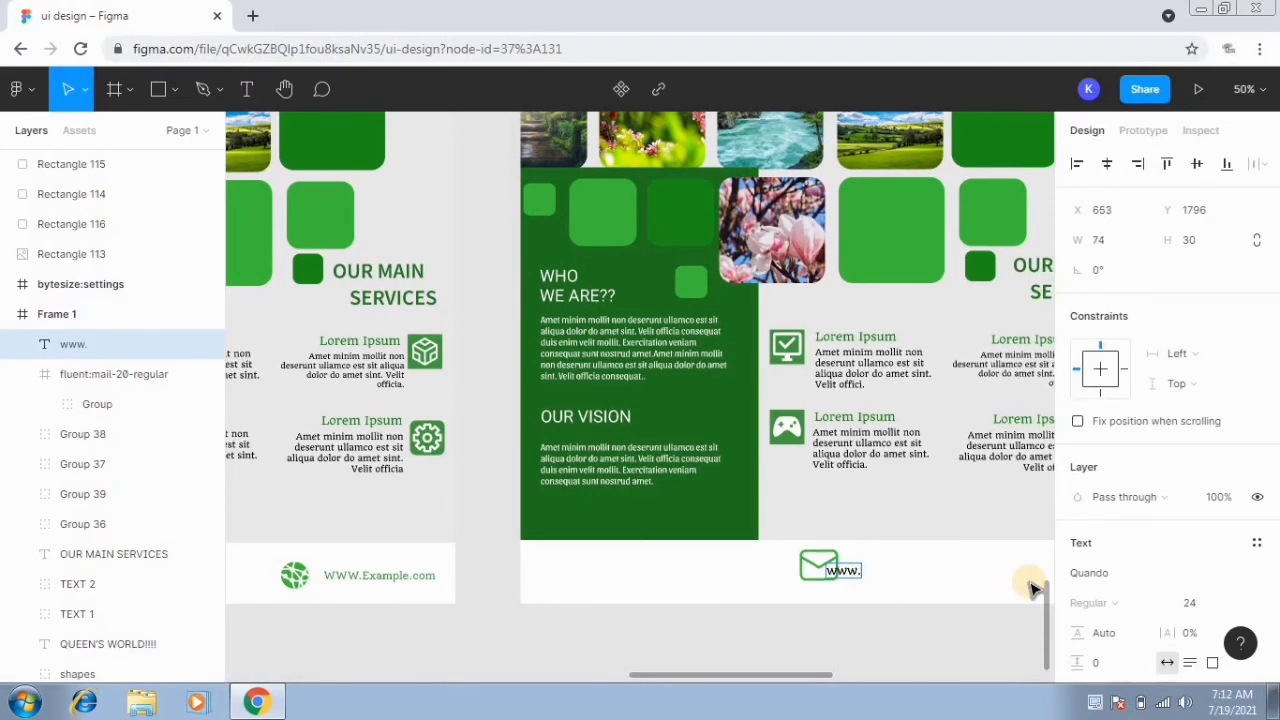
text(www.example.com)
key(Escape)
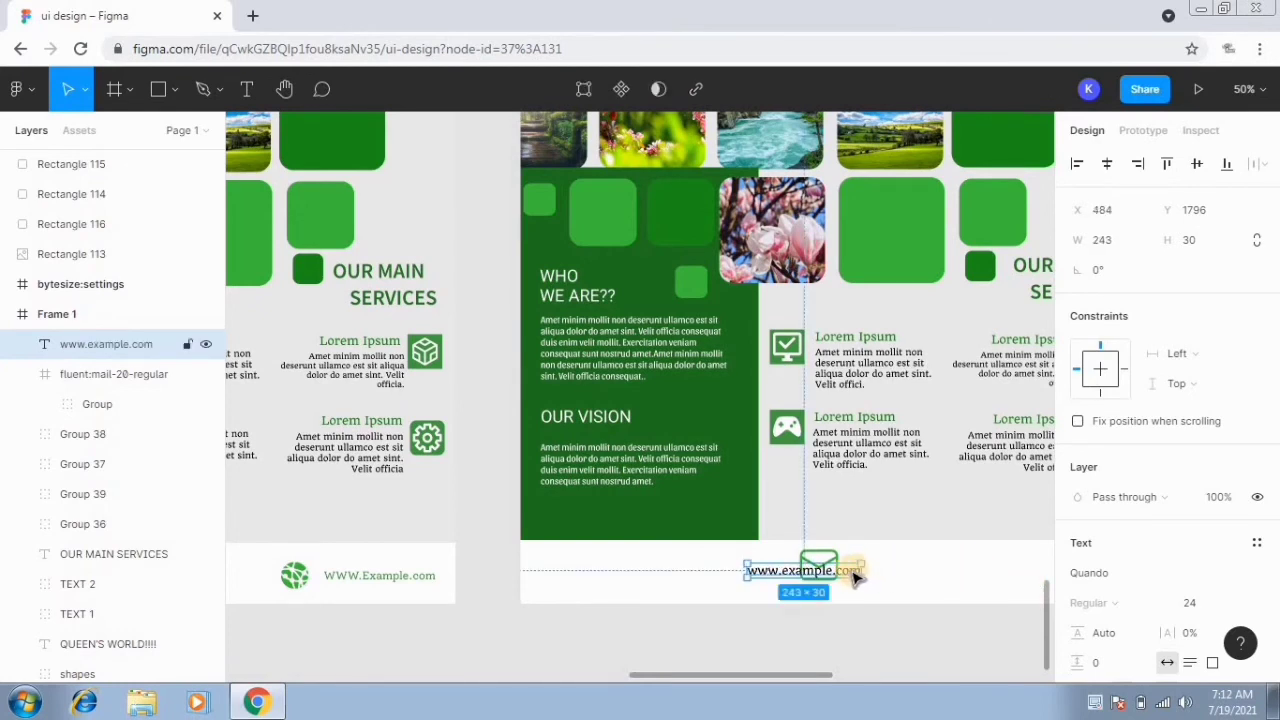
key(Return)
scroll(1189, 600, down, 3)
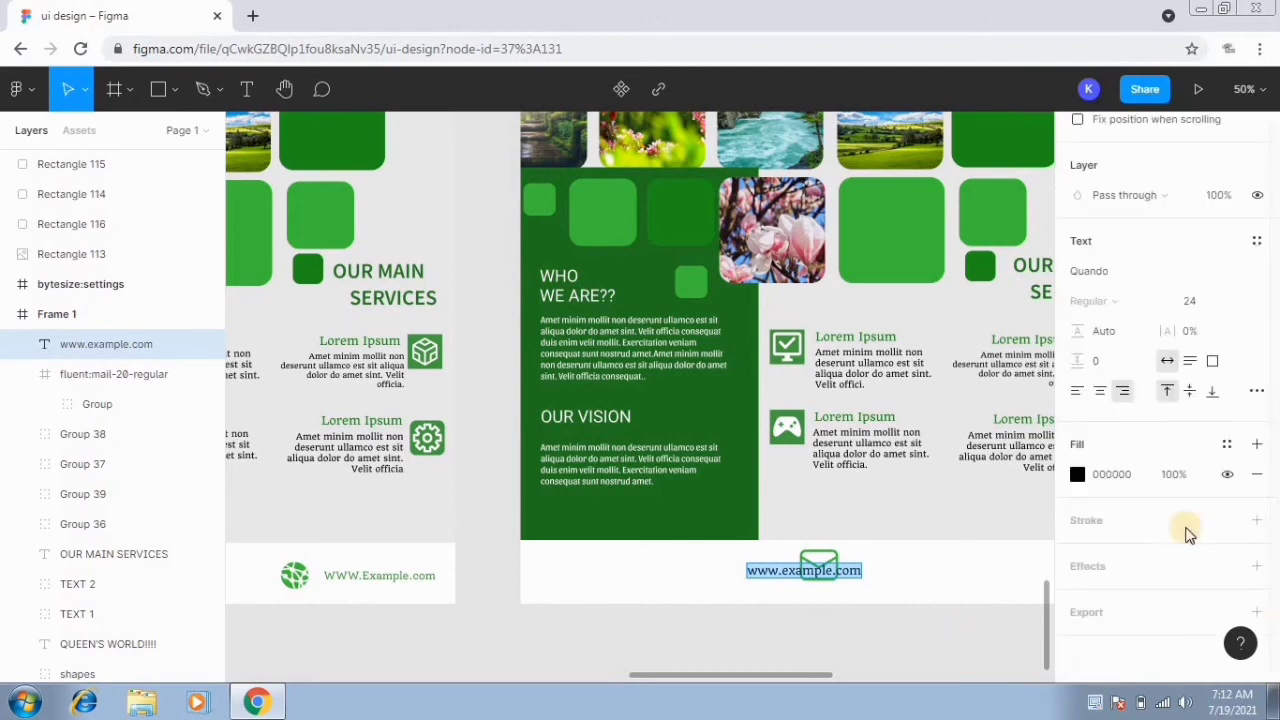
click(1077, 474)
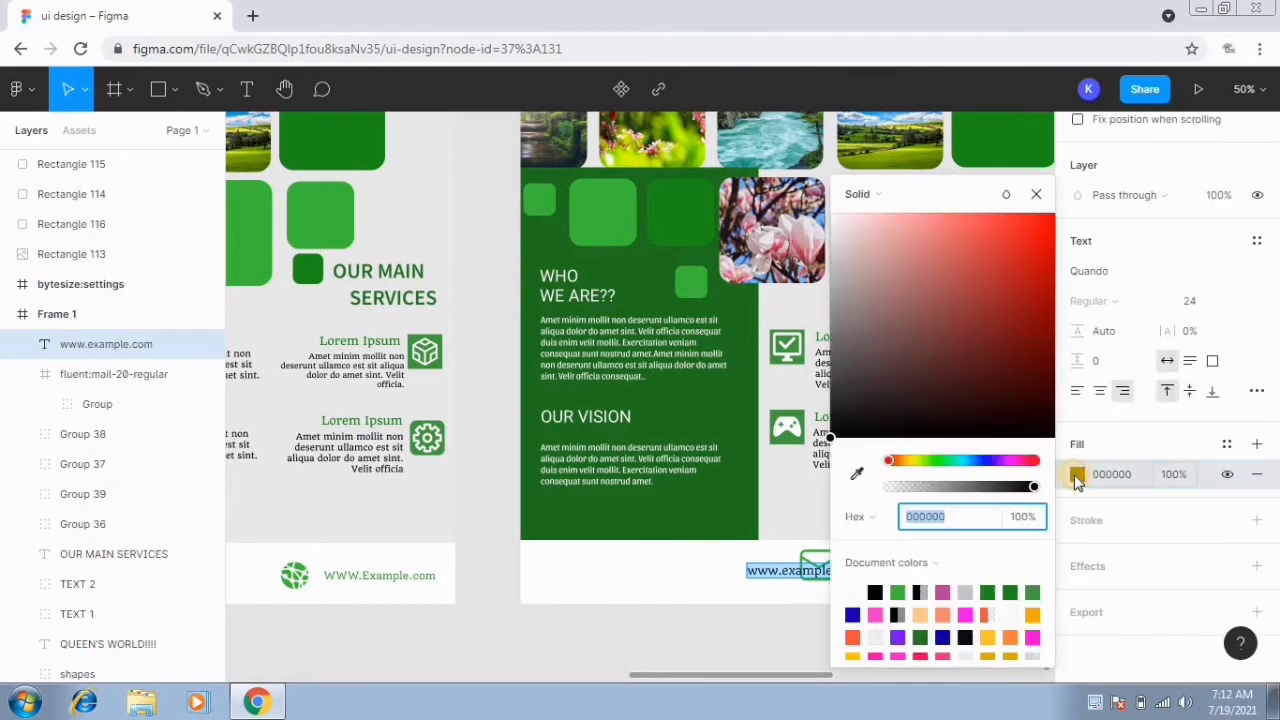
click(899, 592)
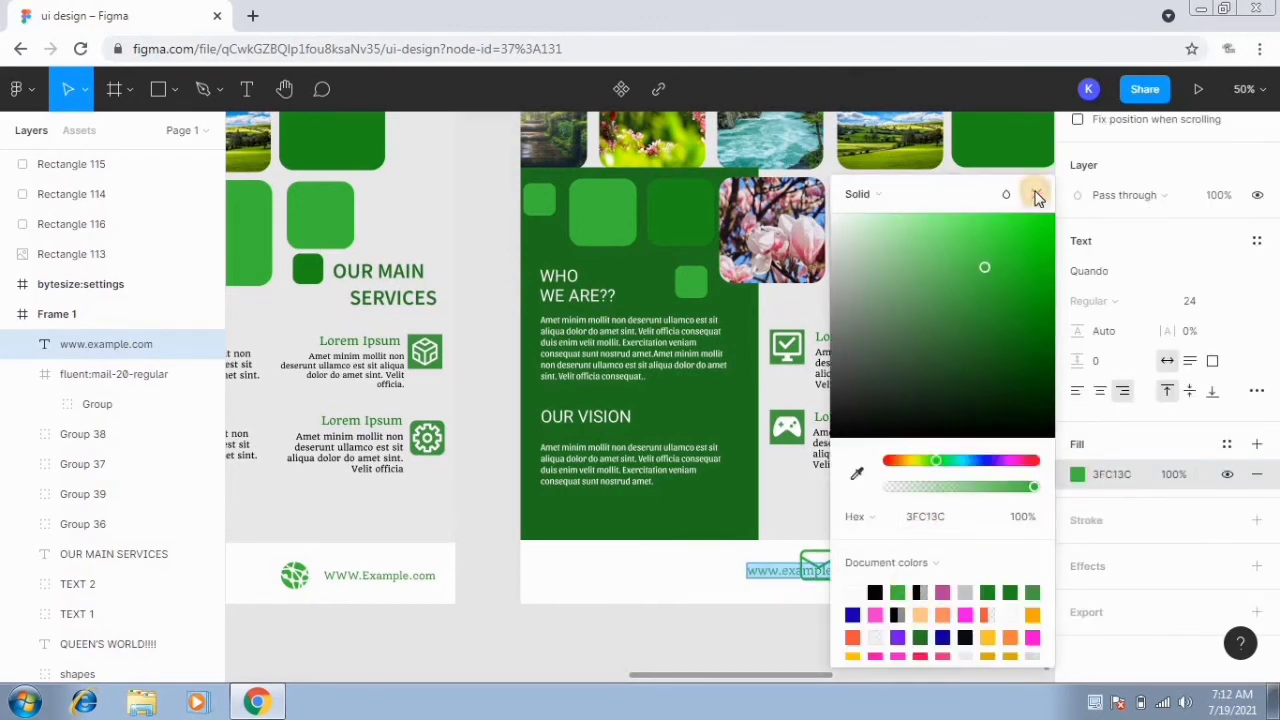
click(1037, 197)
key(Escape)
drag(852, 578, 911, 570)
click(1078, 391)
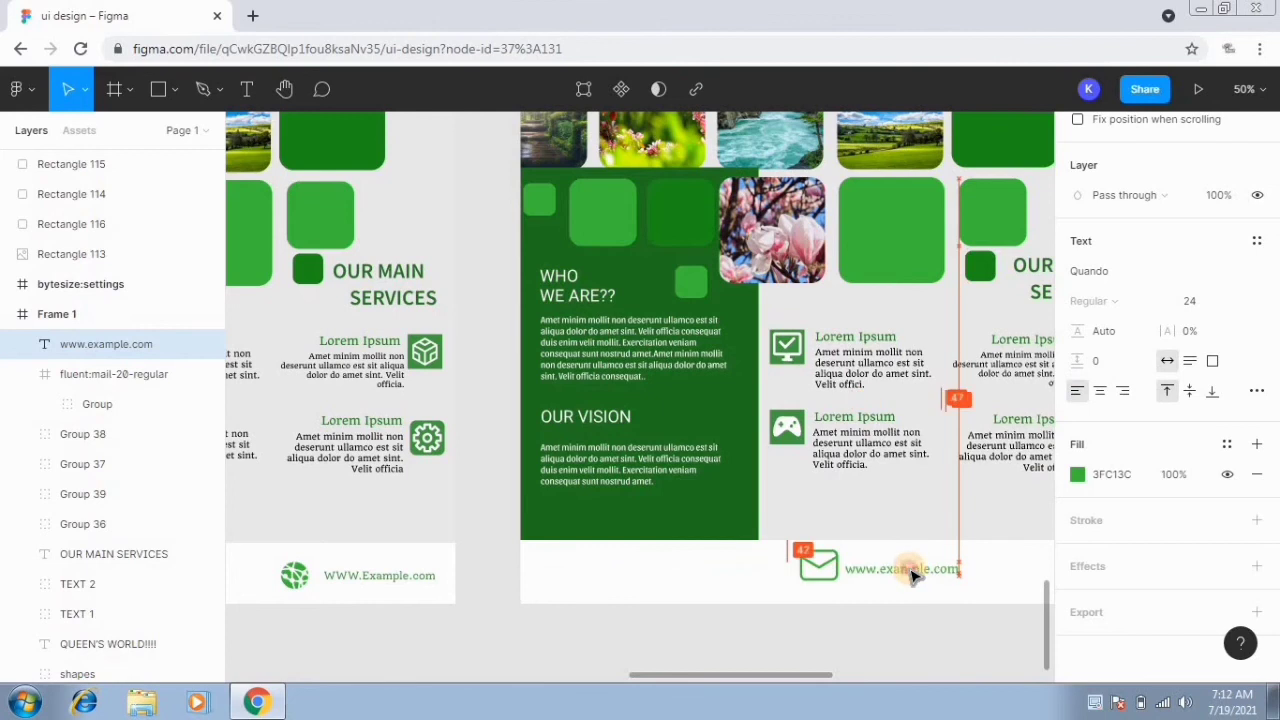
click(820, 567)
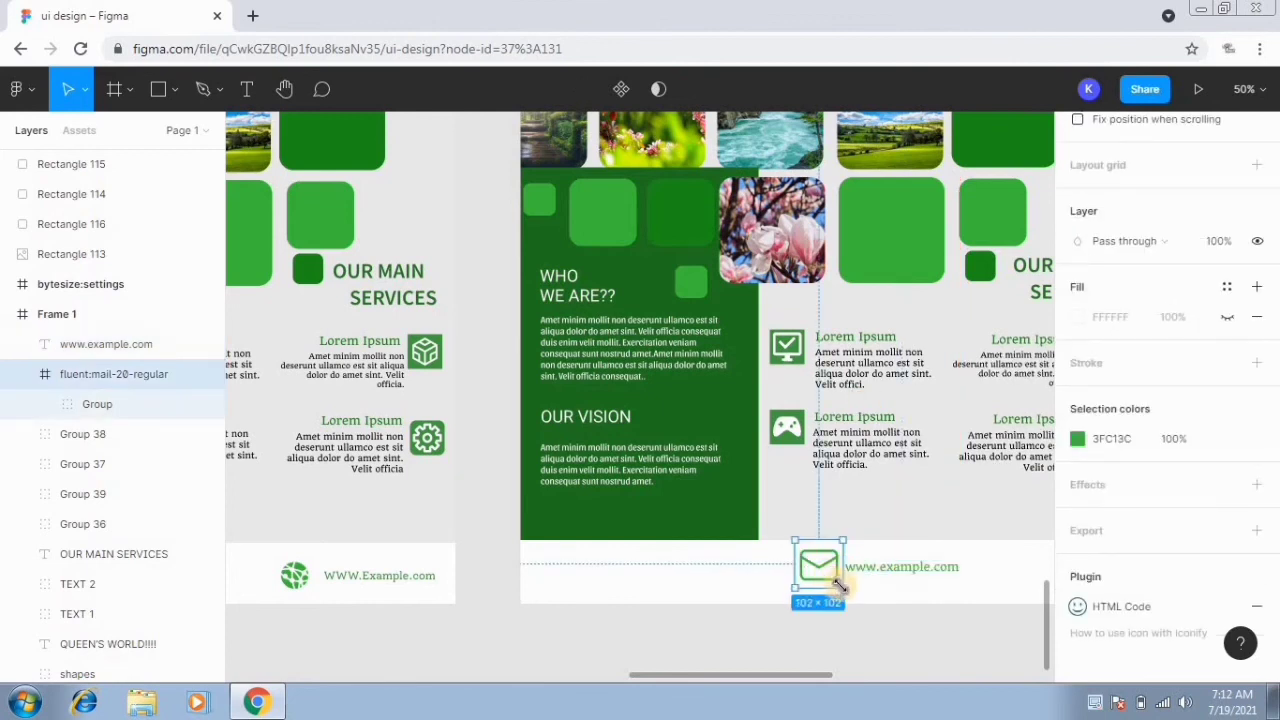
drag(837, 580, 829, 577)
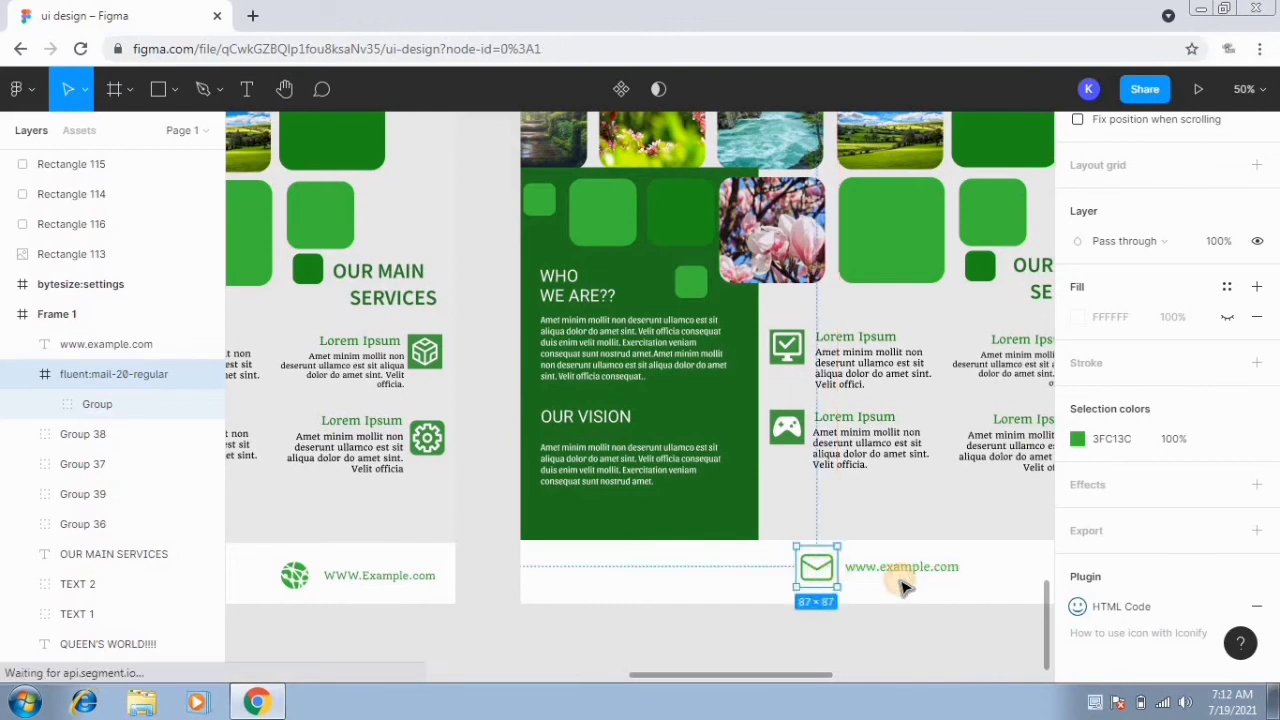
click(780, 562)
drag(777, 553, 965, 599)
key(ctrl+g)
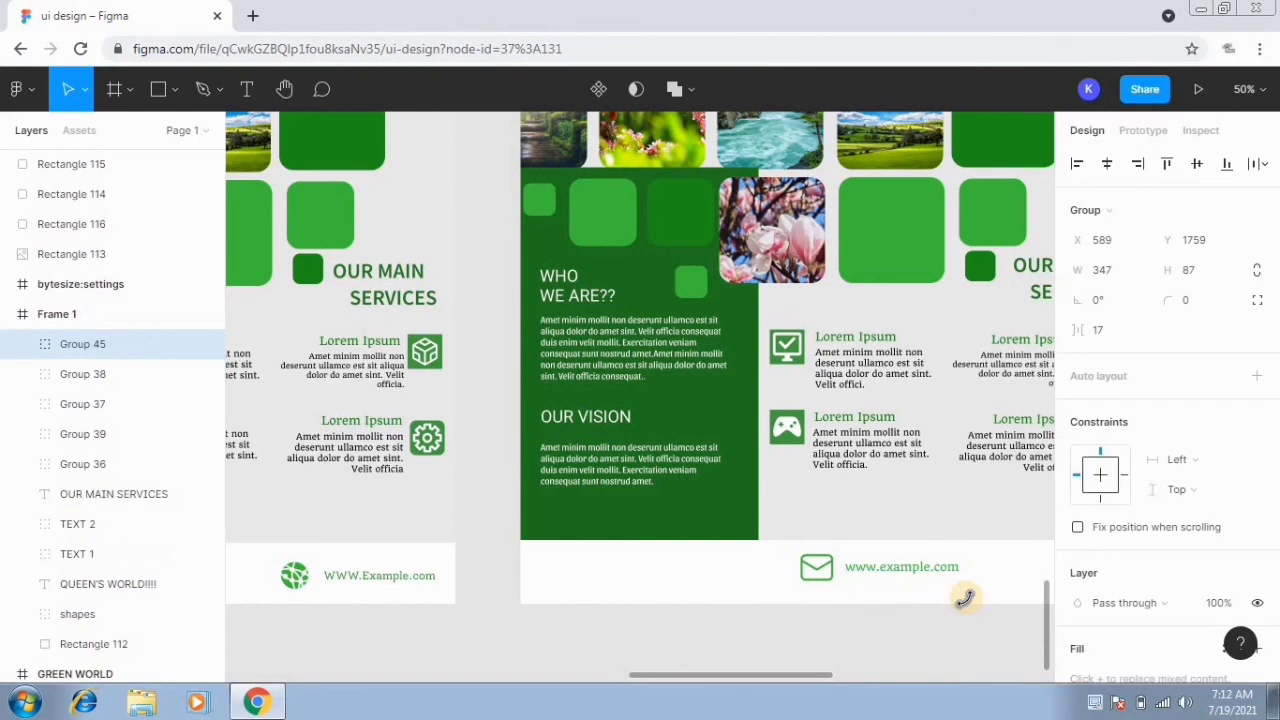
right_click(848, 570)
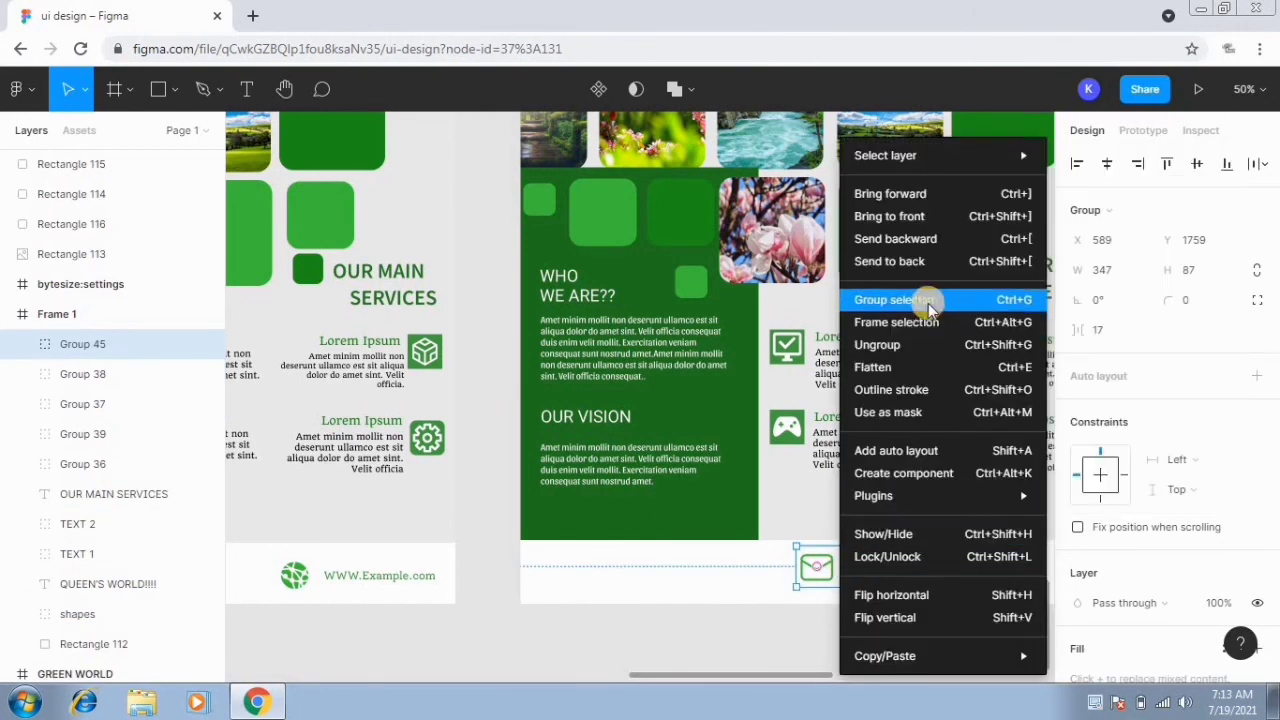
click(681, 606)
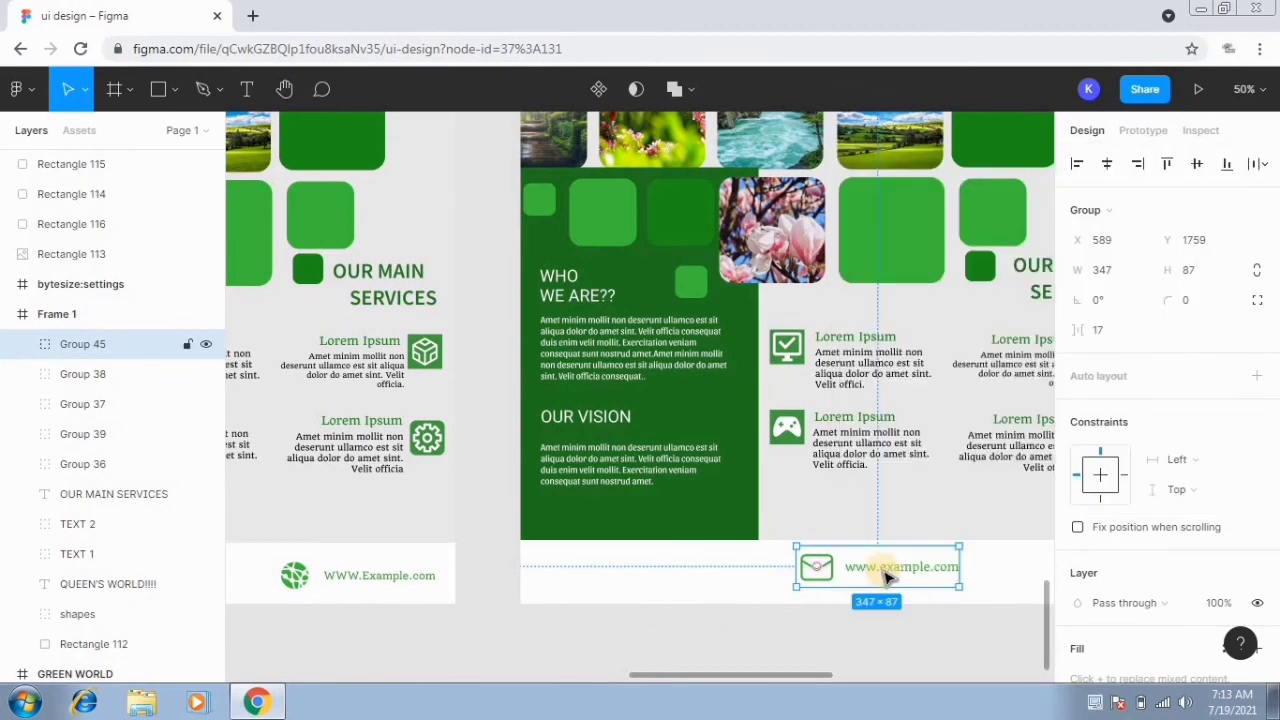
drag(885, 570, 877, 570)
drag(683, 640, 673, 637)
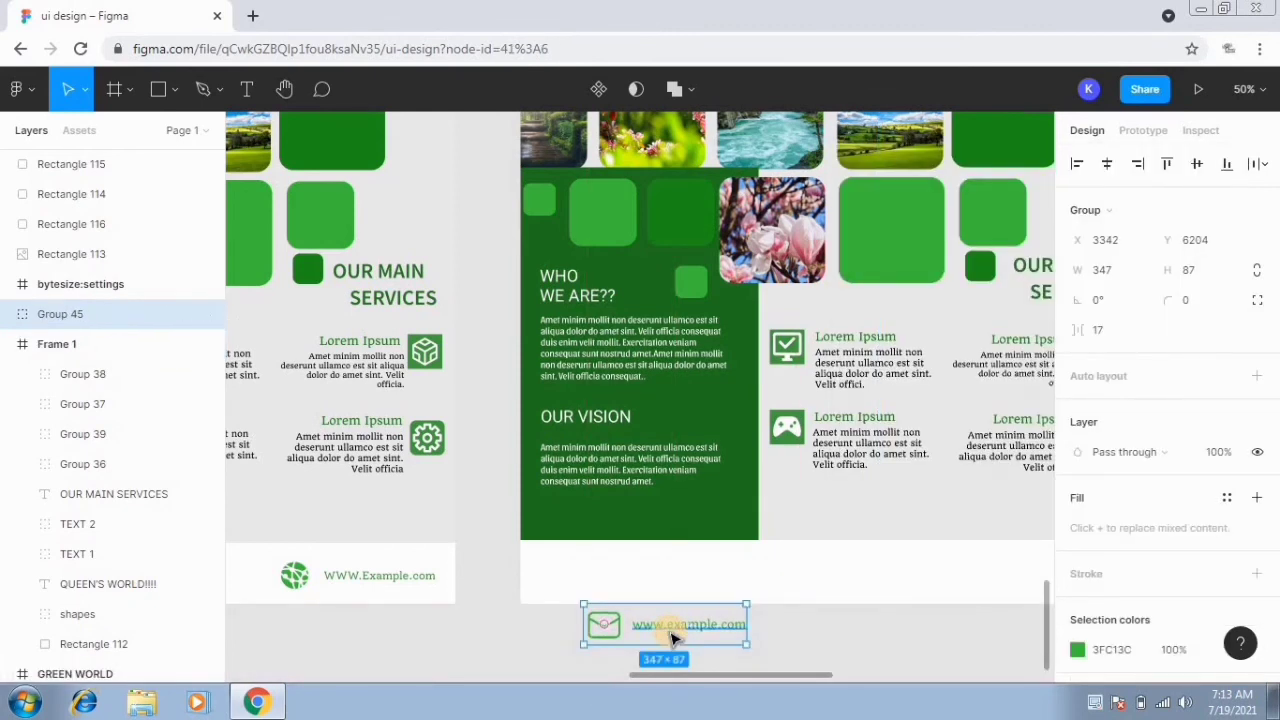
Step: Copy the phone, mail and website contact row from the GREEN WORLD footer into the matching place in Frame 1's footer
key(minus)
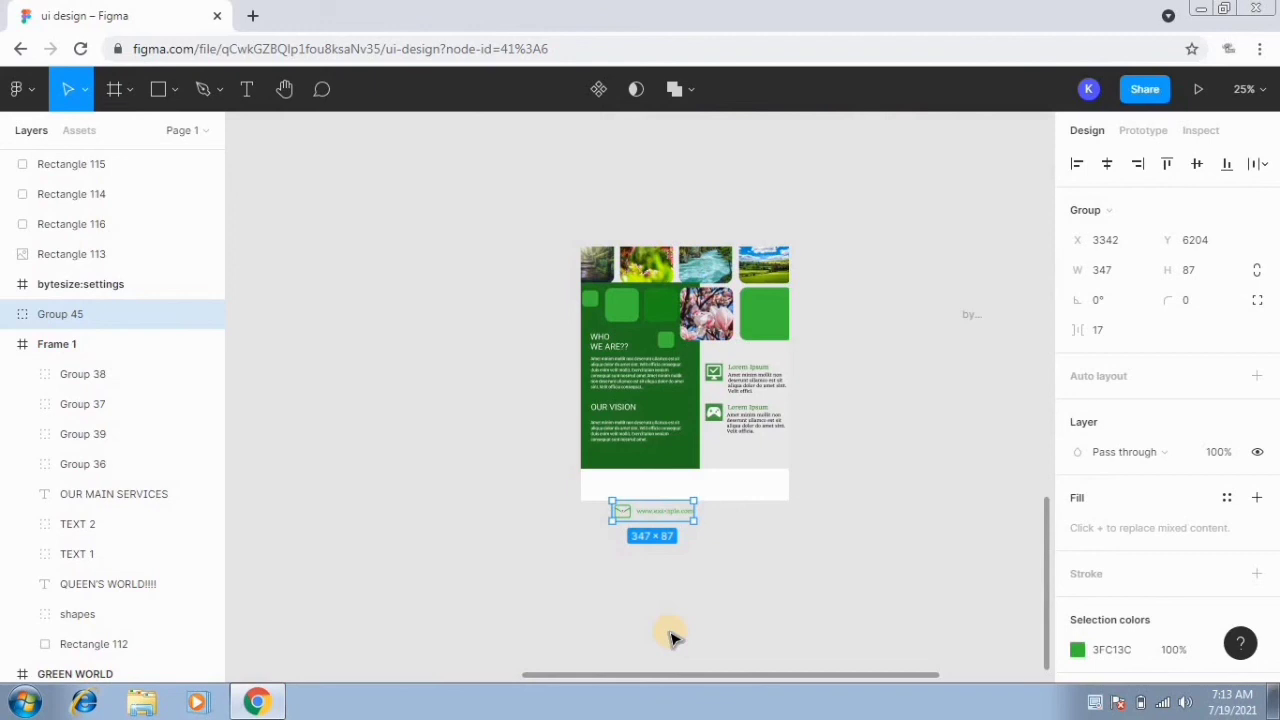
drag(686, 451, 749, 509)
click(579, 543)
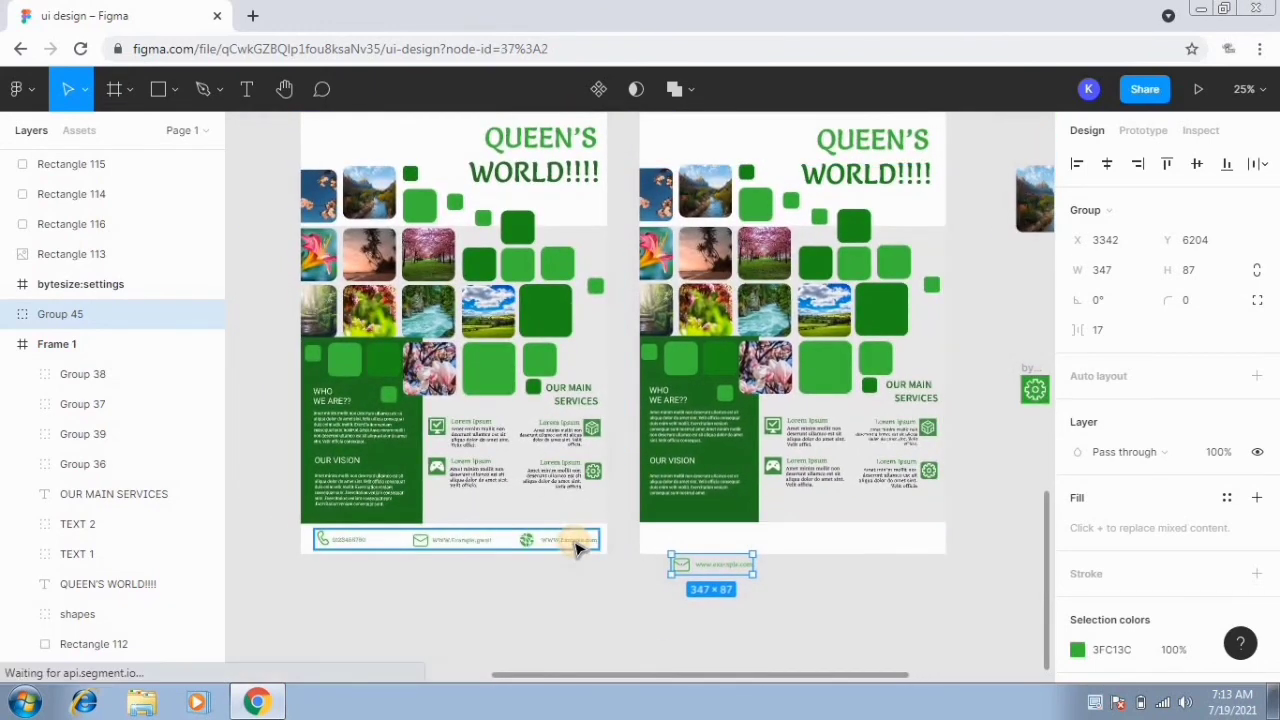
drag(575, 543, 774, 542)
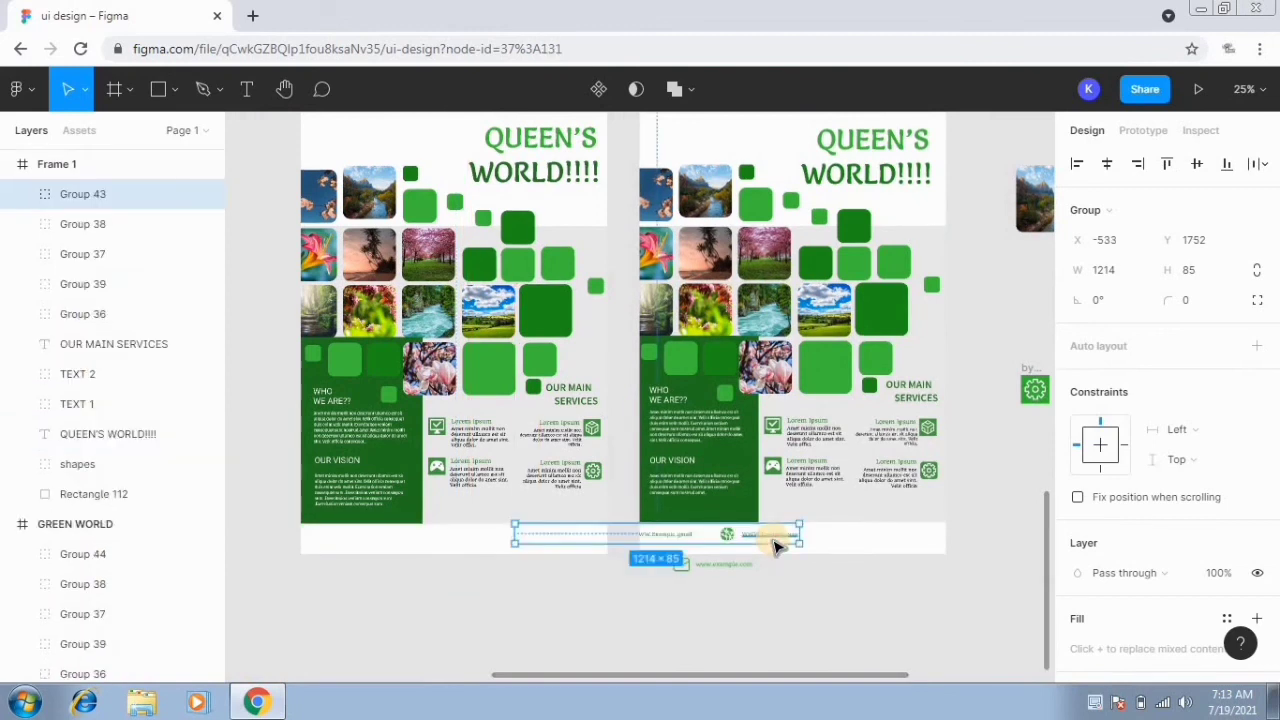
key(ctrl+z)
drag(551, 546, 822, 547)
click(966, 560)
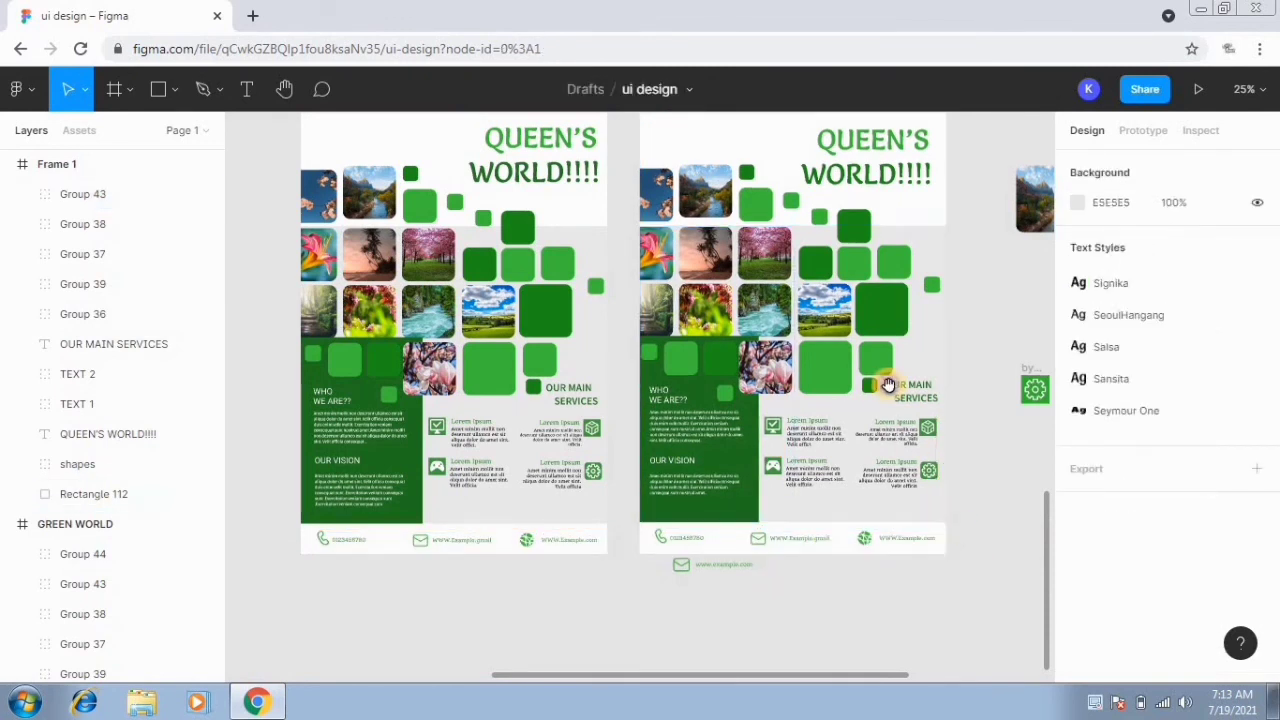
Step: Delete the leftover mail contact group below Frame 1 and the spare gear icon, landscape photo and dark green square beside it
drag(888, 385, 870, 401)
click(677, 594)
key(Delete)
click(1014, 401)
key(Delete)
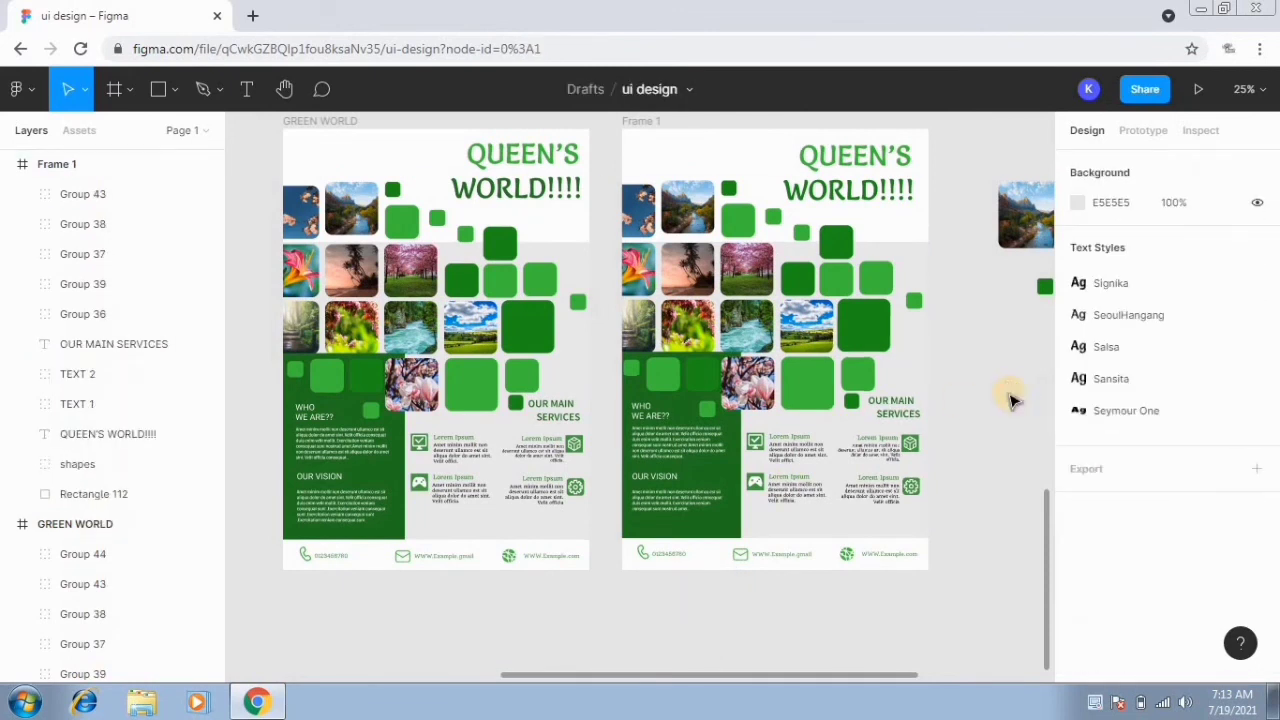
click(1045, 289)
key(Delete)
click(1043, 290)
key(Delete)
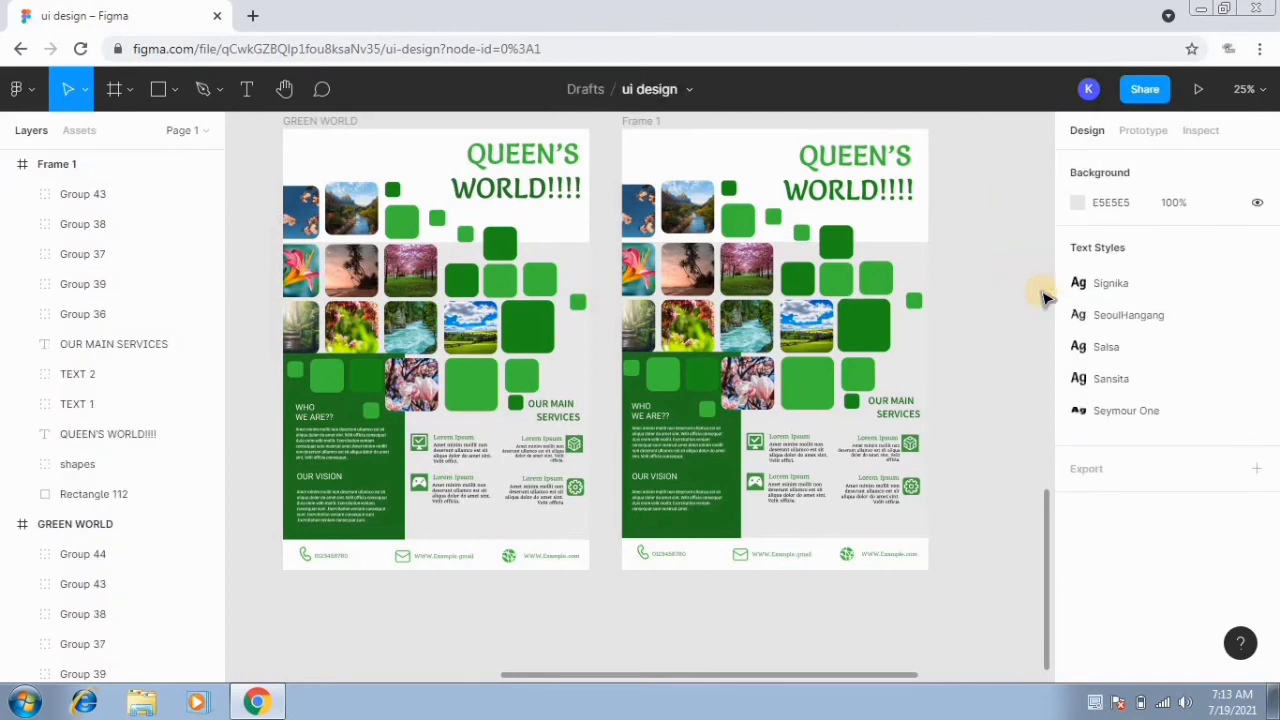
drag(982, 279, 991, 328)
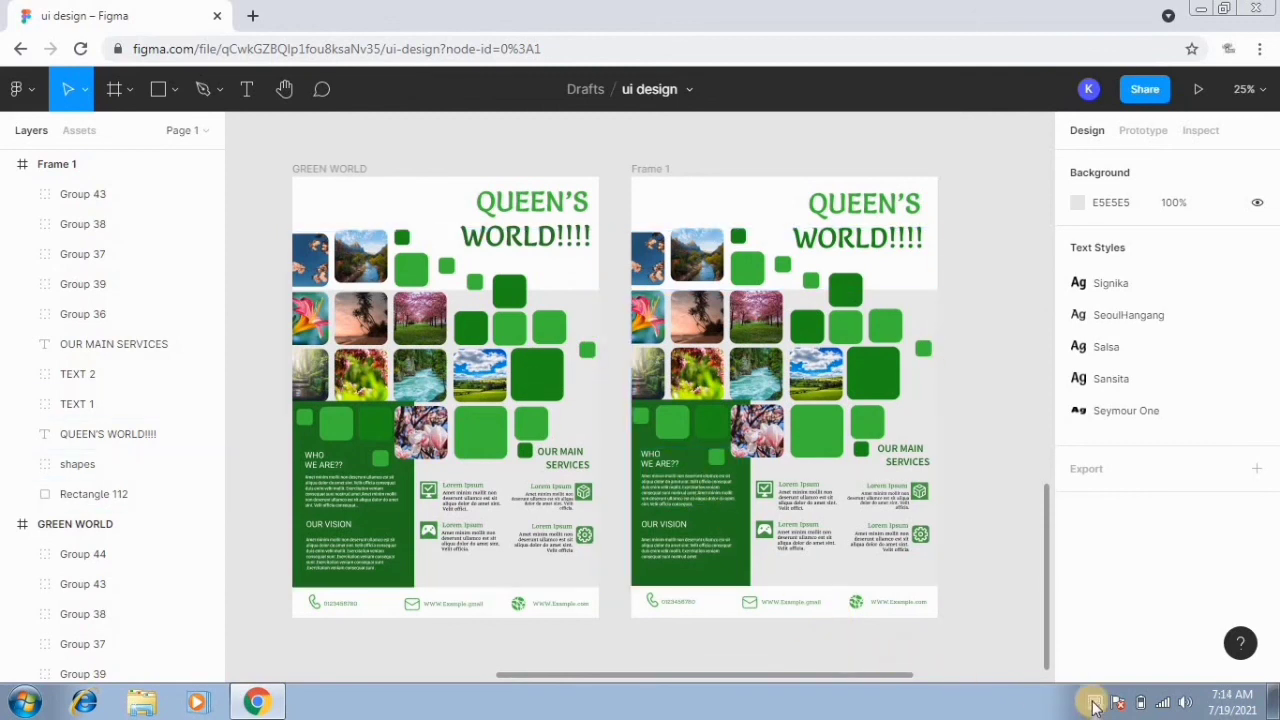
key(ctrl+plus)
drag(908, 547, 857, 563)
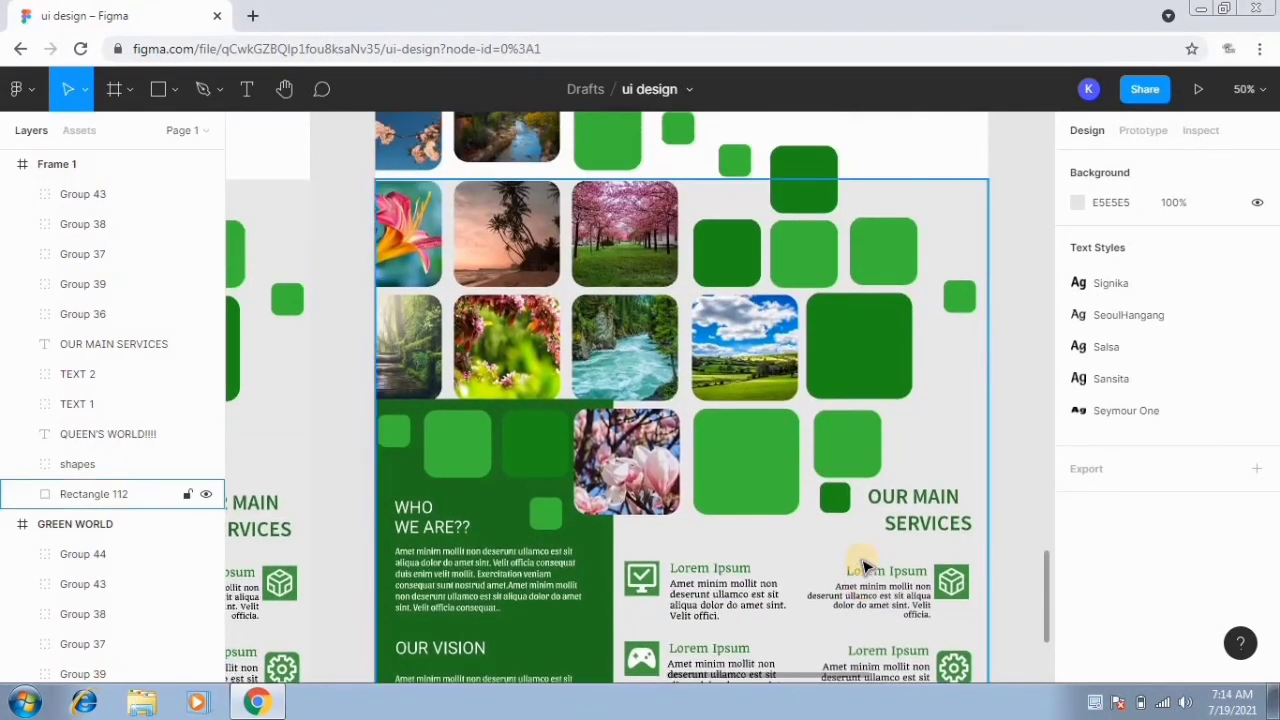
key(minus)
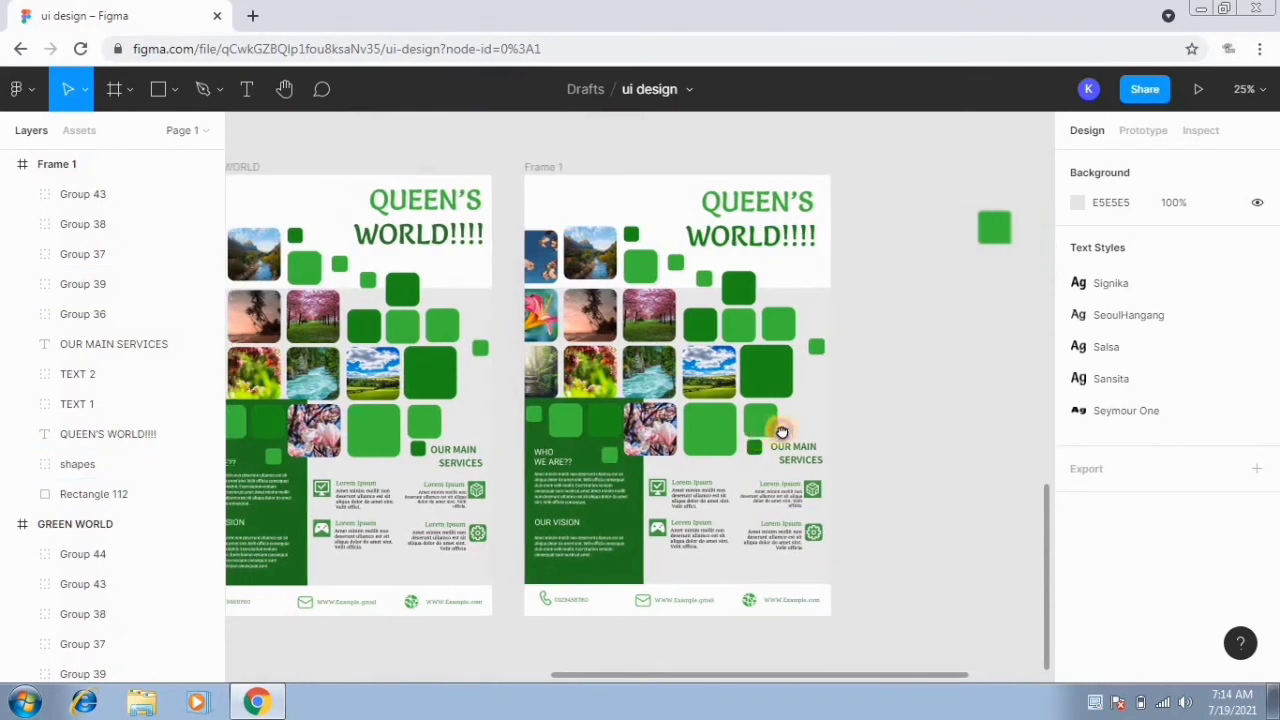